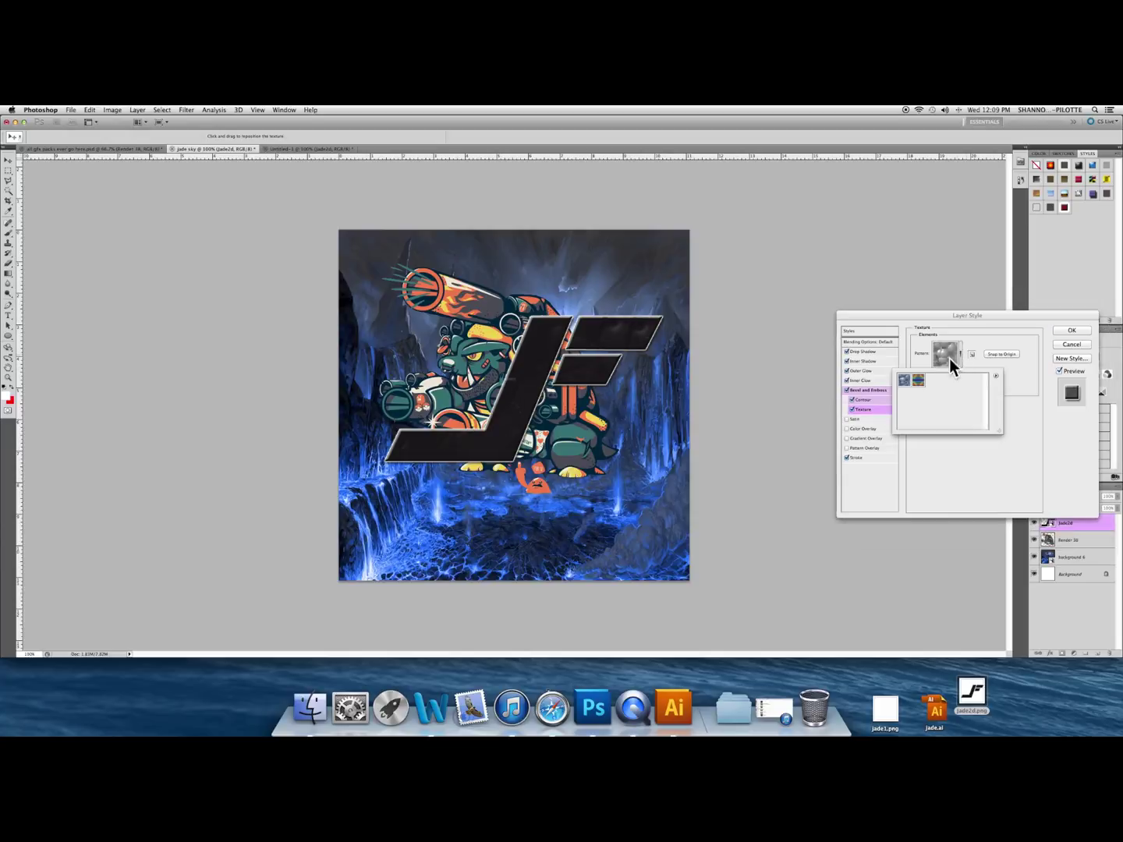
Give the JF logo's bevel texture the second available pattern at a slightly smaller scale and apply the layer style.
click(920, 382)
click(967, 472)
mouse_move(967, 373)
mouse_down()
mouse_move(939, 372)
mouse_move(972, 373)
mouse_move(962, 373)
mouse_up()
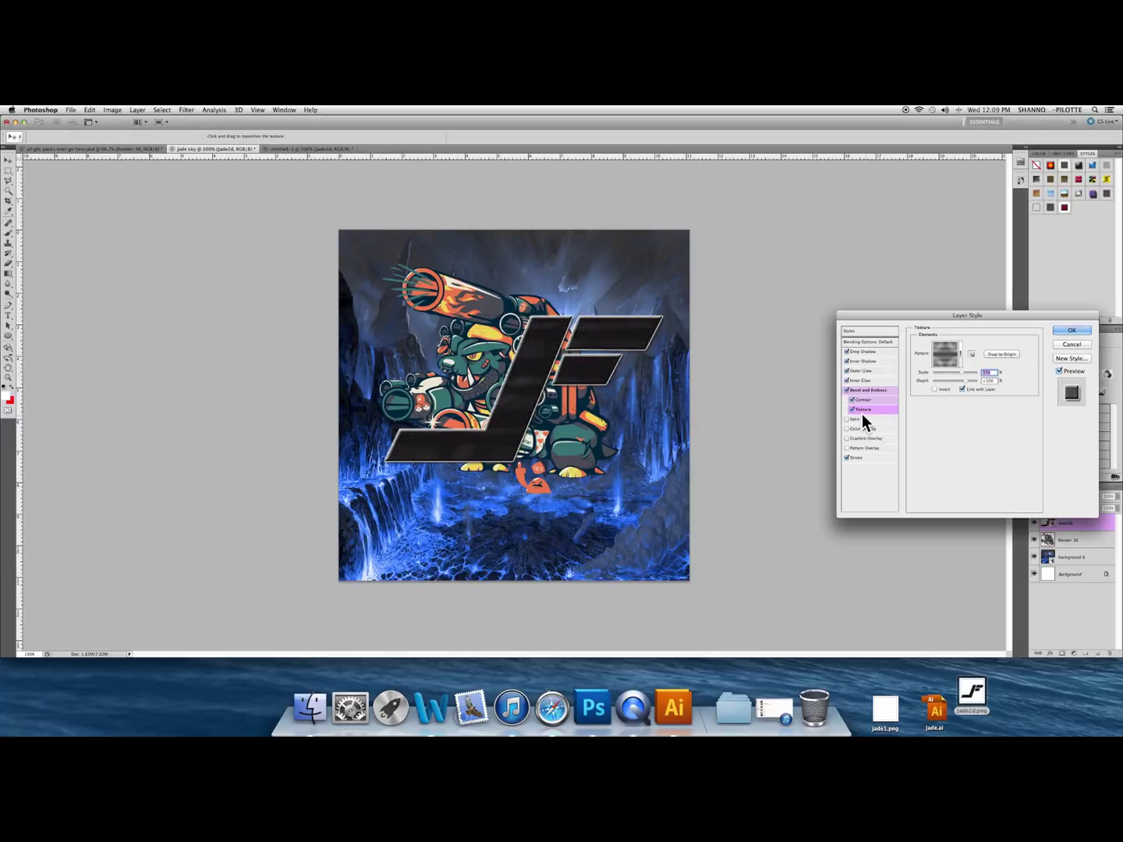
click(846, 428)
click(845, 427)
key(Return)
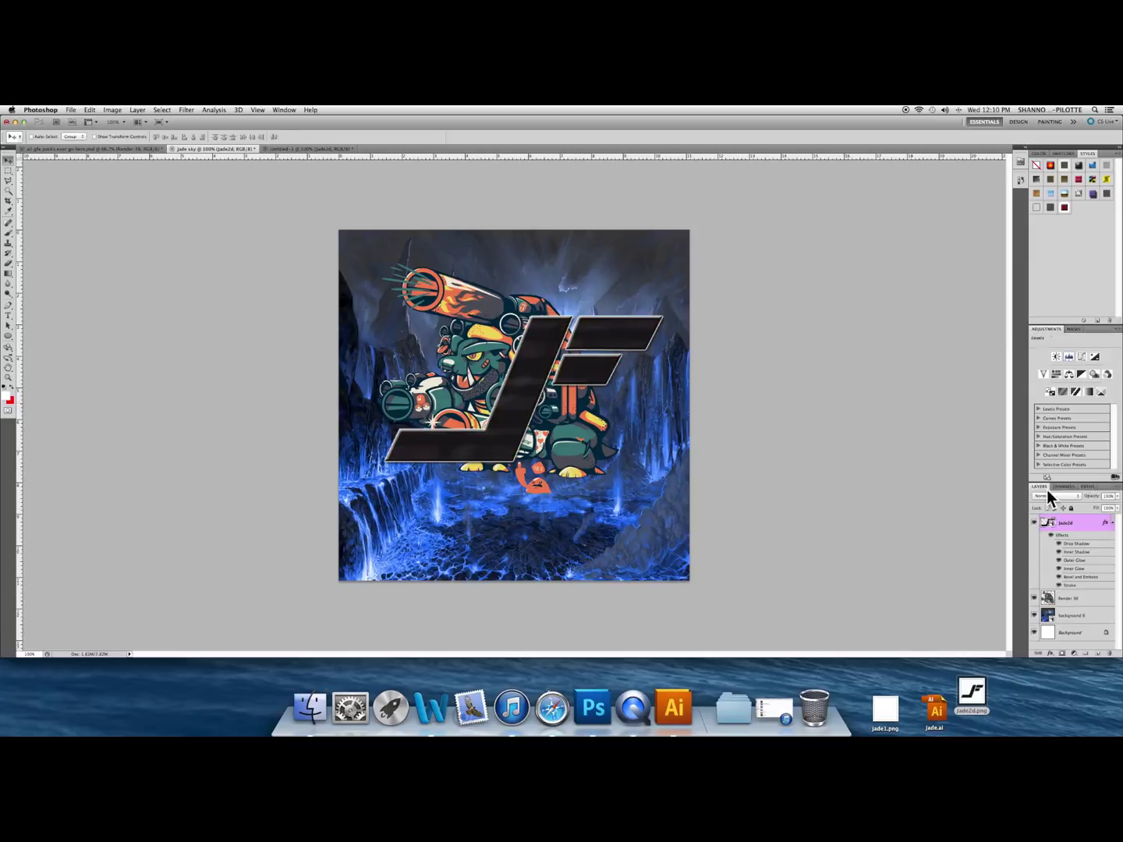
Switch to Illustrator and create a new 800 by 800 pt document.
click(671, 710)
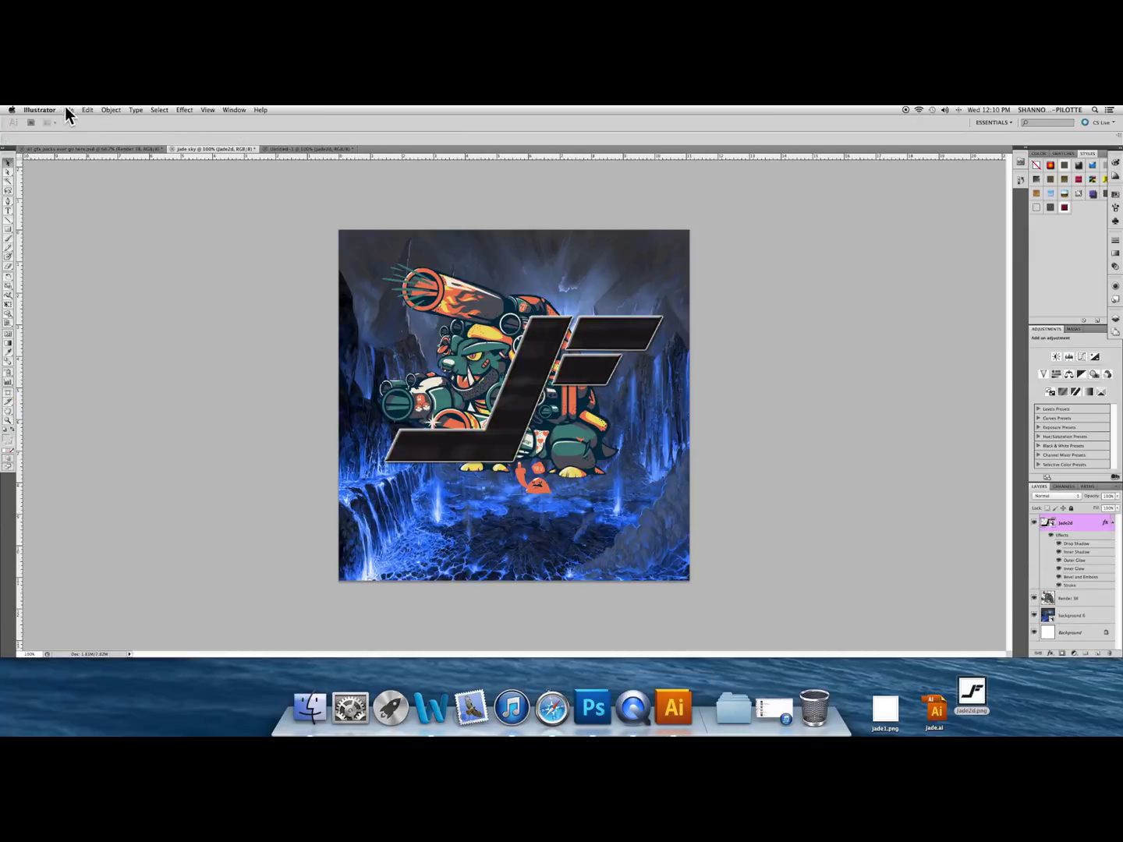
click(68, 110)
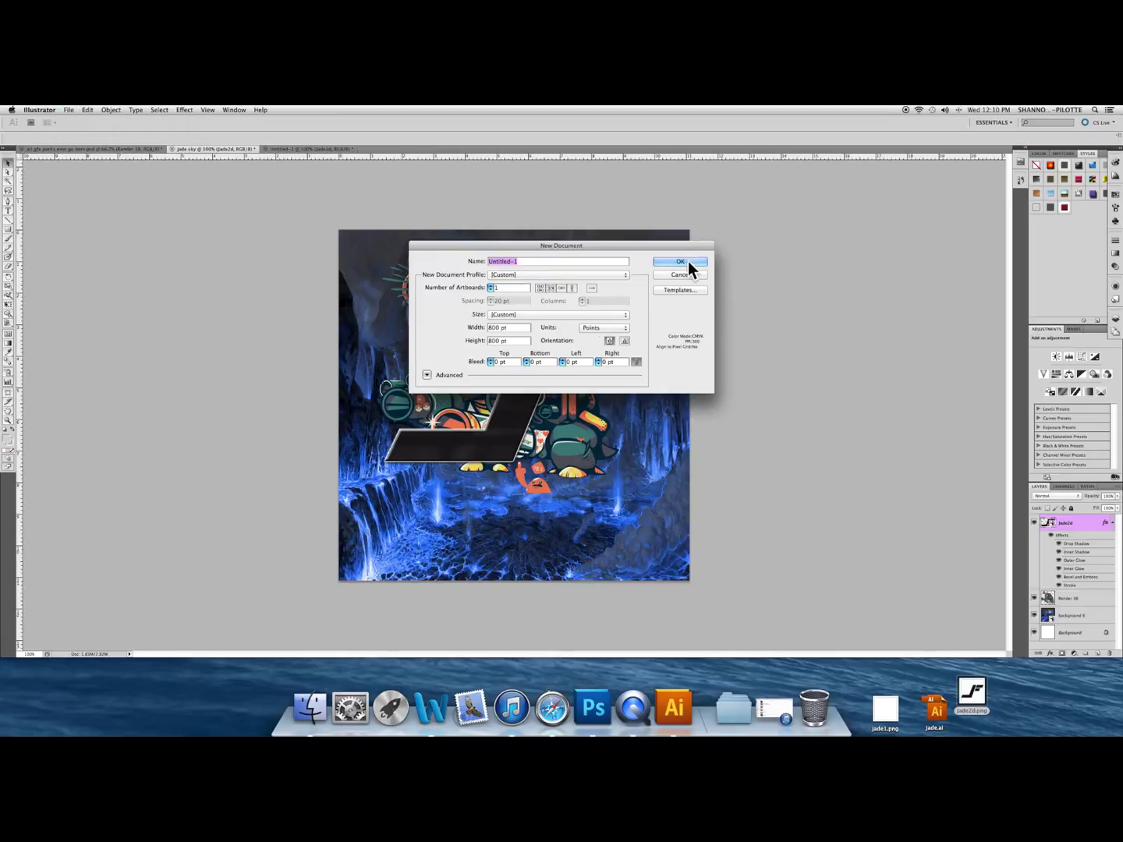
click(688, 262)
Create a wide text area in the middle of the artboard containing SKY and set its font size to 120 pt.
key(t)
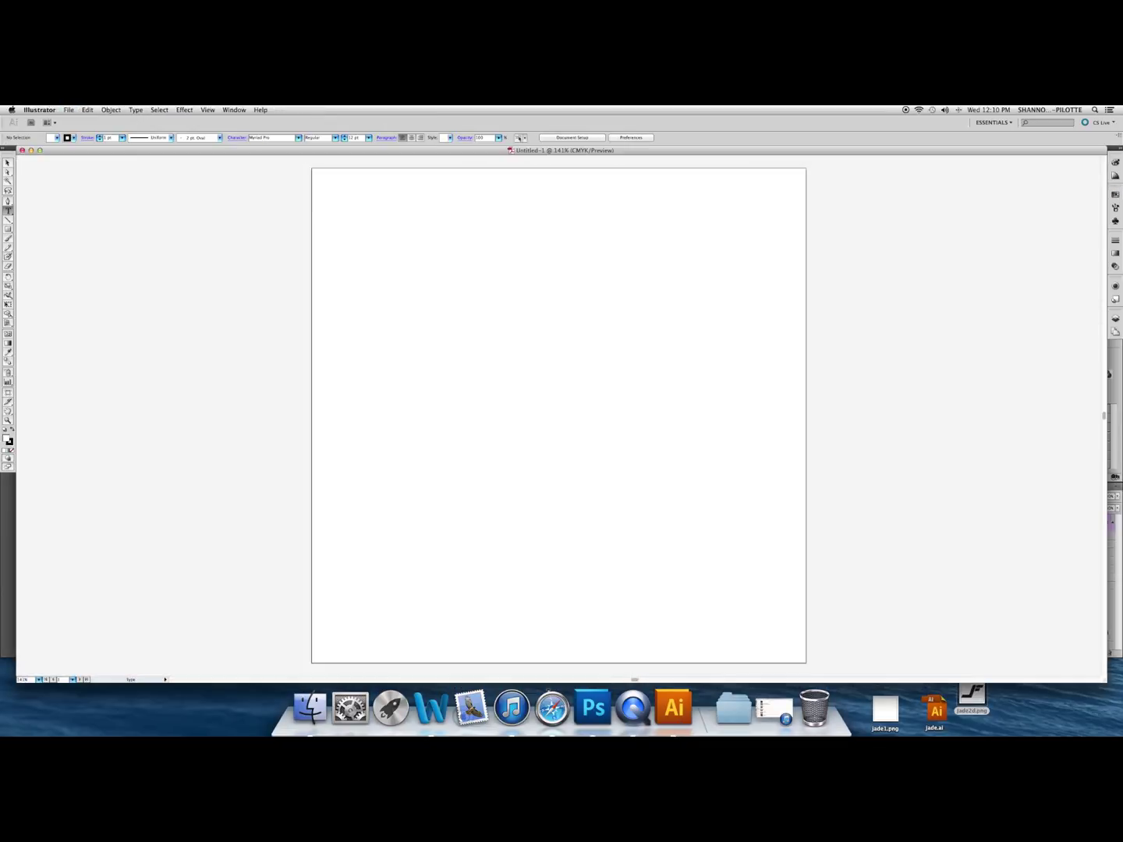
drag(398, 375, 752, 519)
key(super+a)
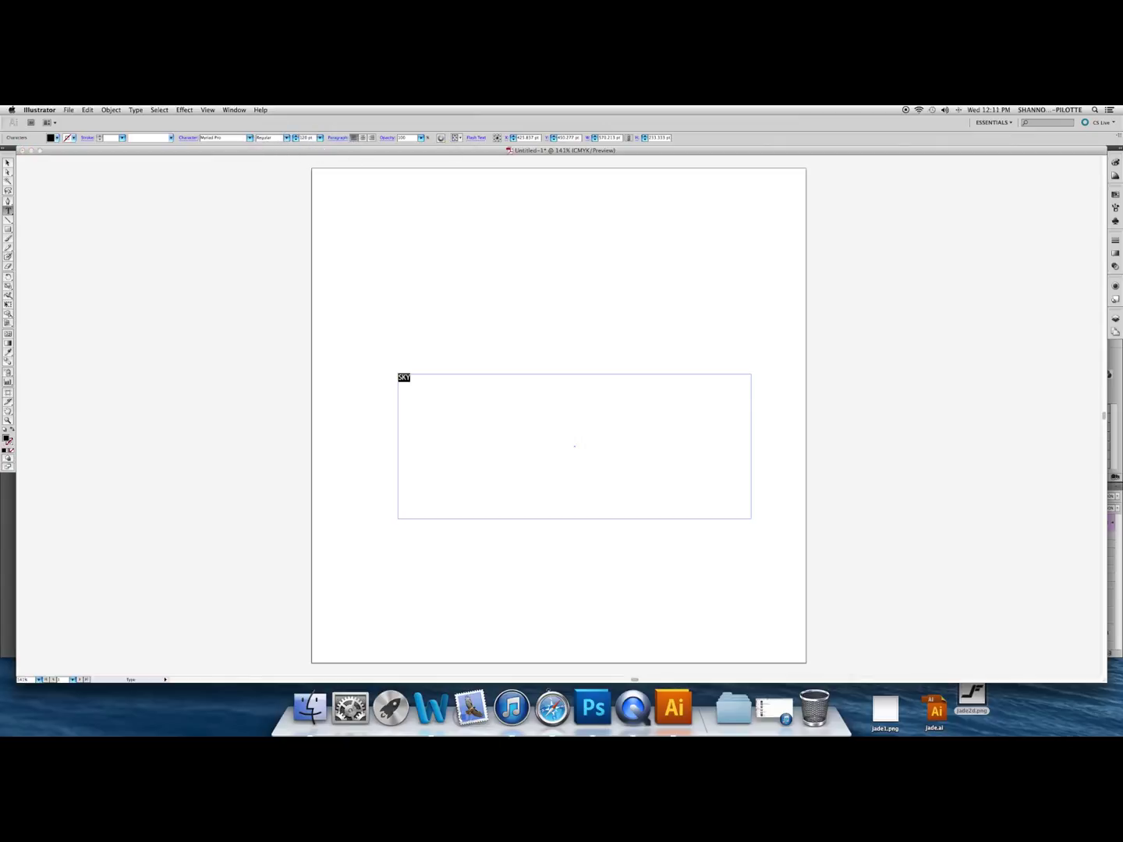
key(Return)
Set the SKY text in an angular techno-style font and shrink its text frame to fit the word.
click(249, 137)
click(242, 321)
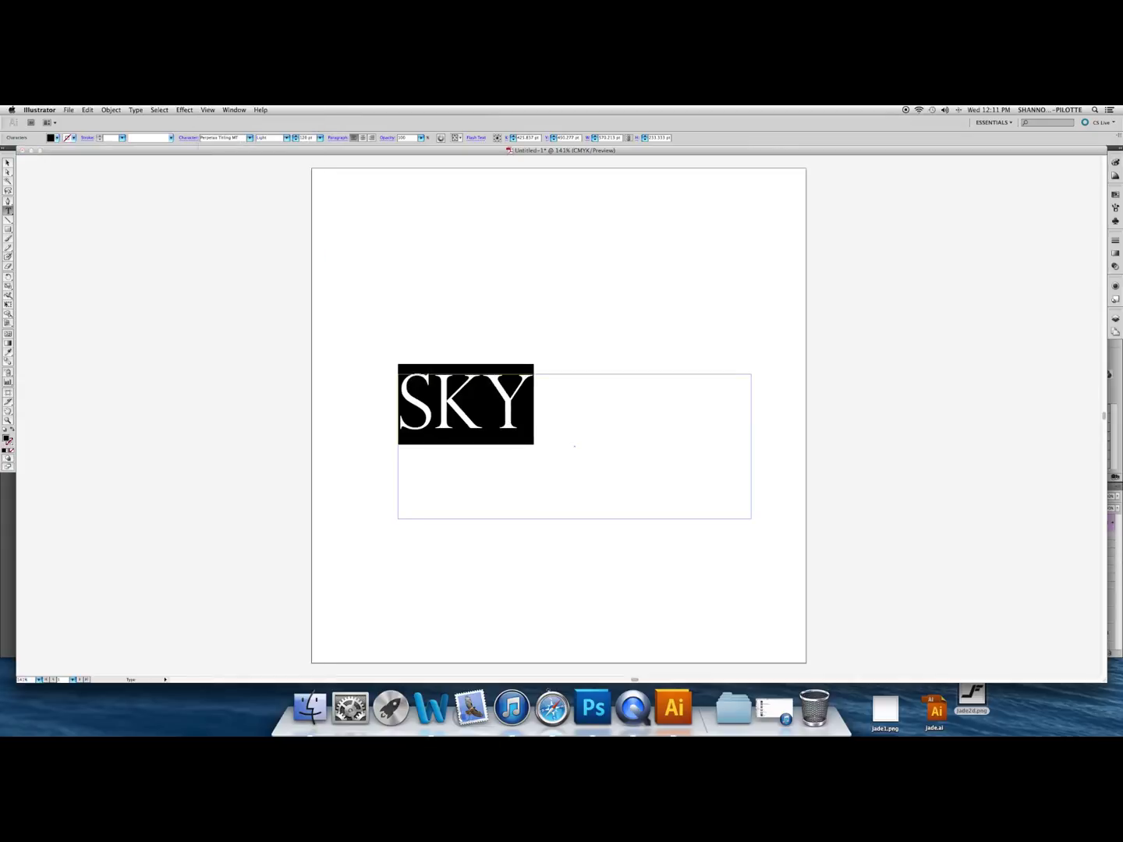
click(249, 137)
click(247, 400)
key(Escape)
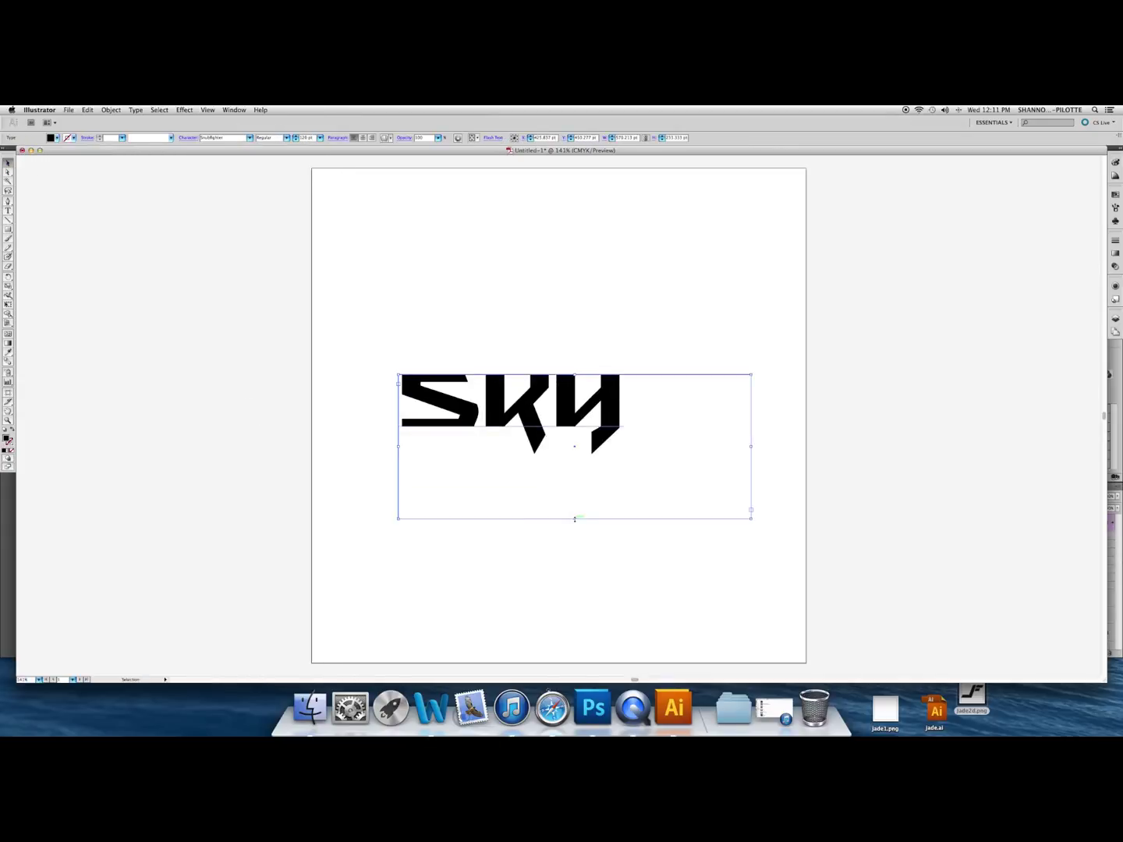
drag(575, 519, 597, 458)
drag(751, 415, 627, 415)
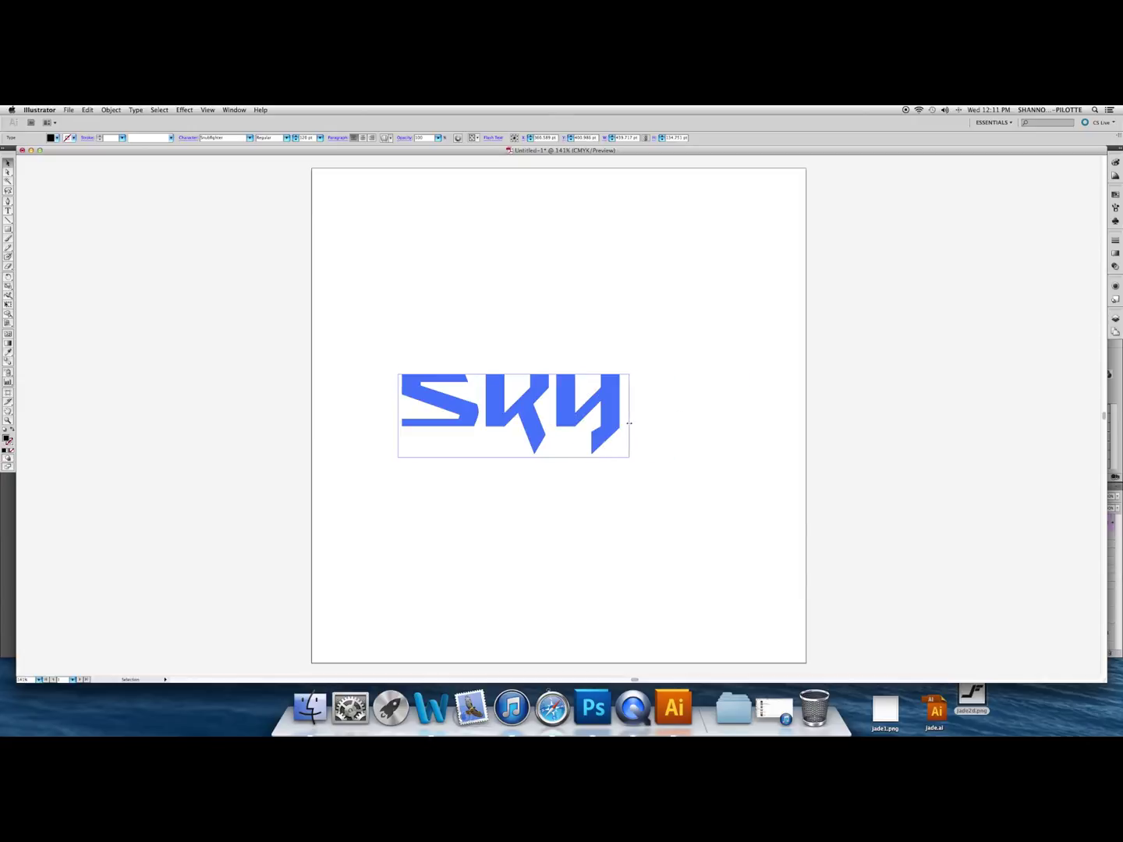
Bring the SKY text into the jade sky document in Photoshop, enlarge it and place it below the JF logo.
click(602, 707)
click(673, 707)
drag(560, 683, 587, 505)
drag(519, 413, 532, 533)
click(534, 549)
drag(431, 506, 395, 474)
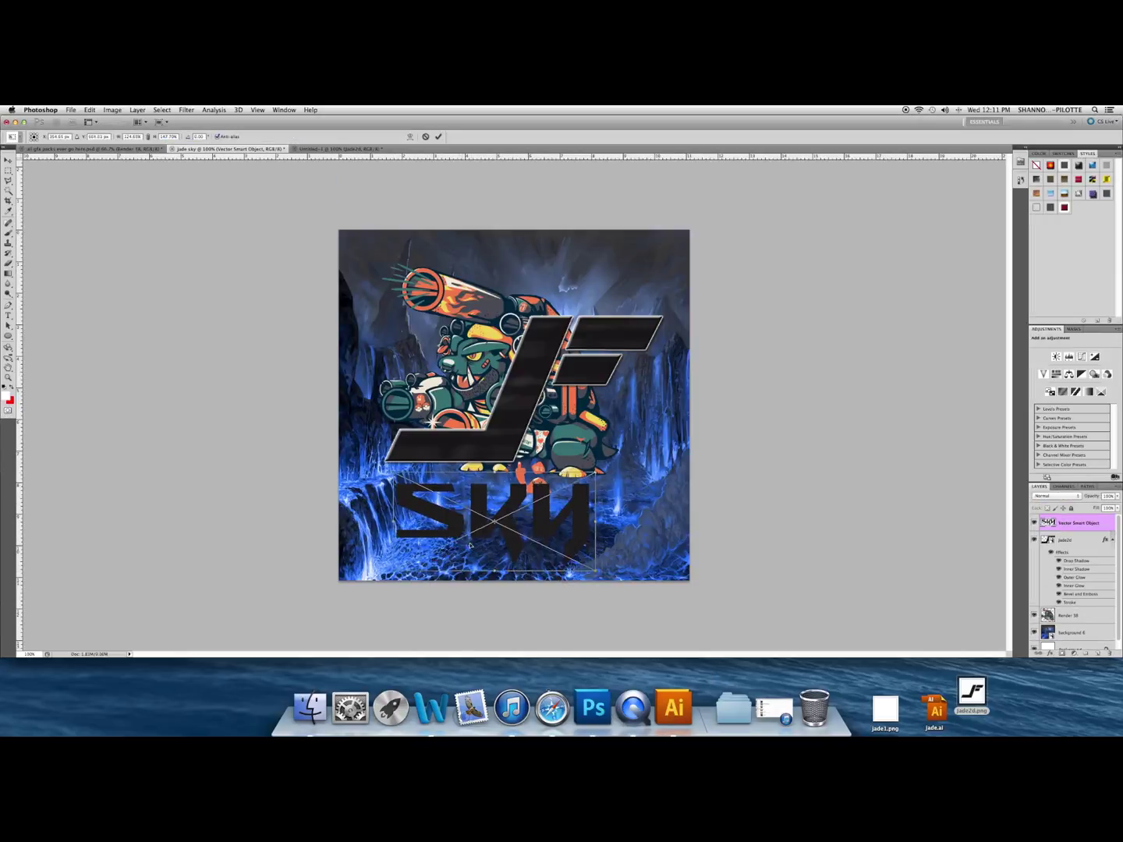
drag(473, 547, 481, 558)
key(Return)
Give the SKY layer shadows, an outer glow and a Bevel and Emboss with contour and the same texture pattern as the logo.
right_click(1085, 522)
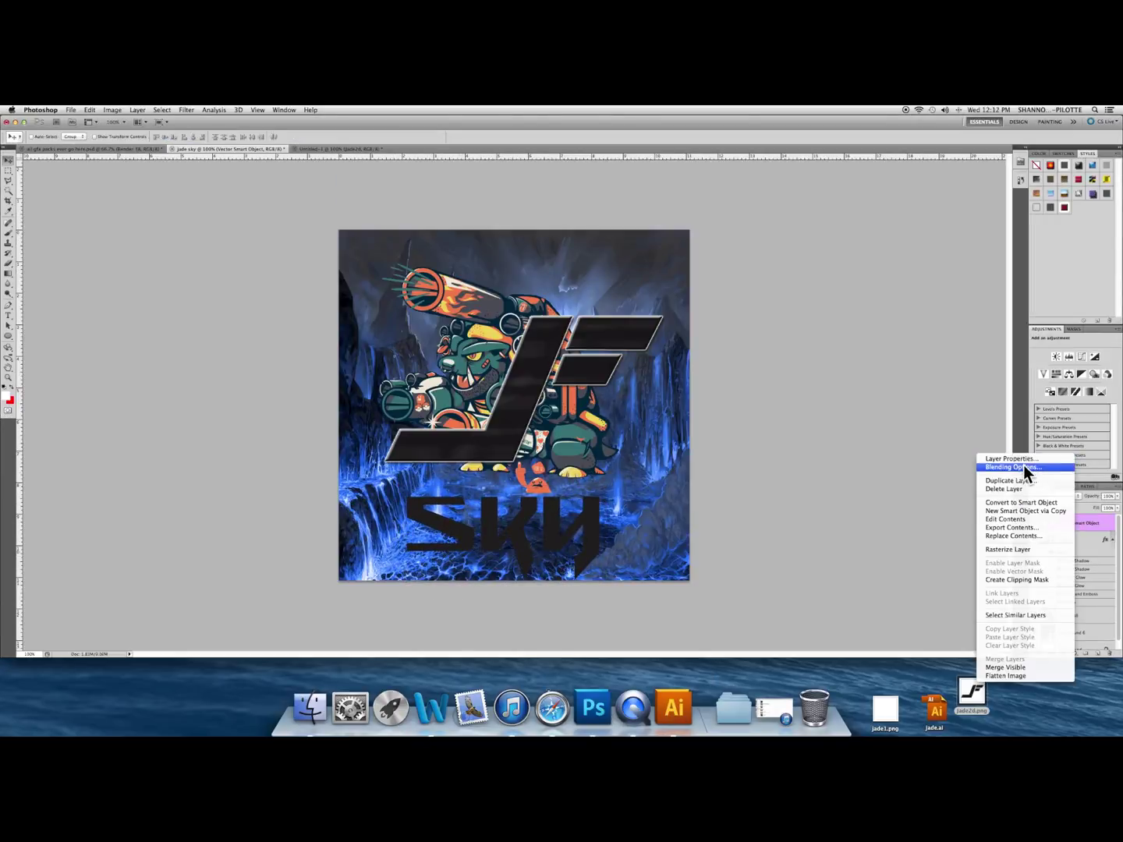
click(1014, 465)
click(847, 390)
click(852, 399)
click(852, 410)
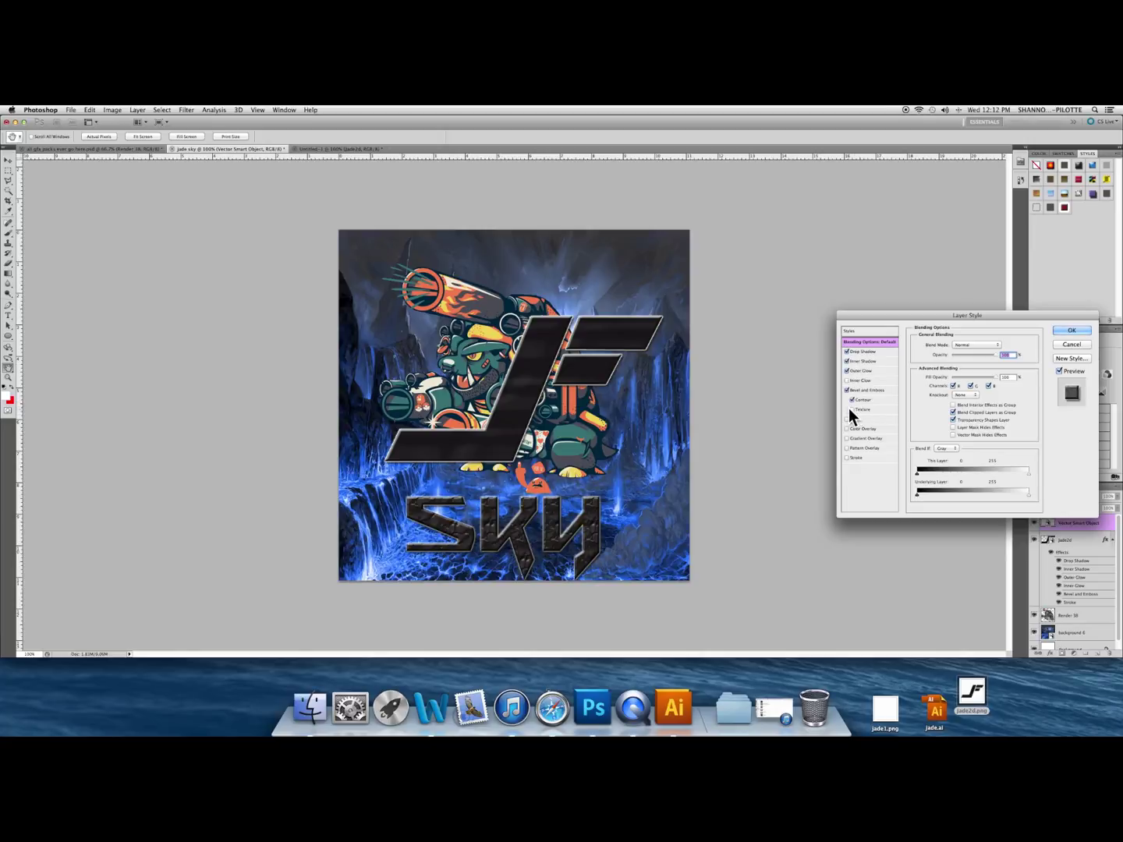
click(863, 410)
click(960, 354)
click(920, 380)
double_click(919, 380)
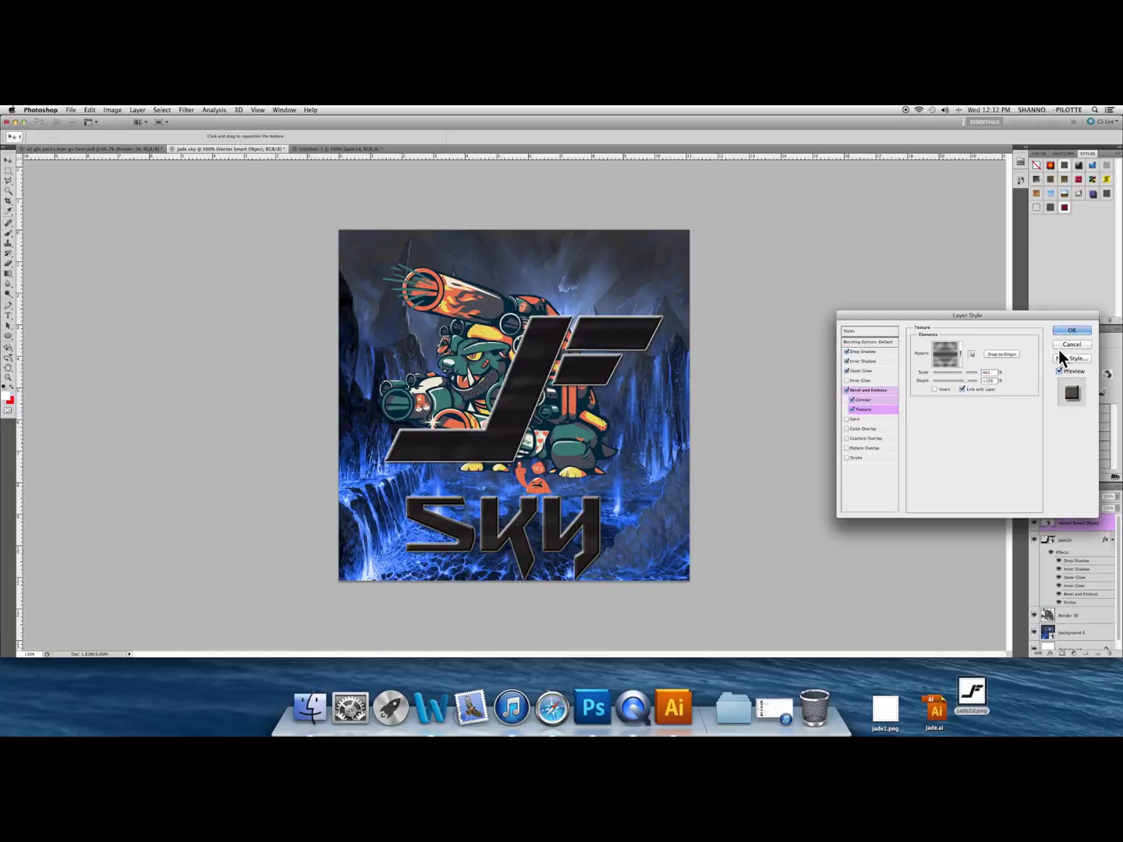
Add a thin white (ffffff) outside stroke and an inner glow to the SKY layer and apply the style.
click(848, 458)
click(934, 403)
click(515, 348)
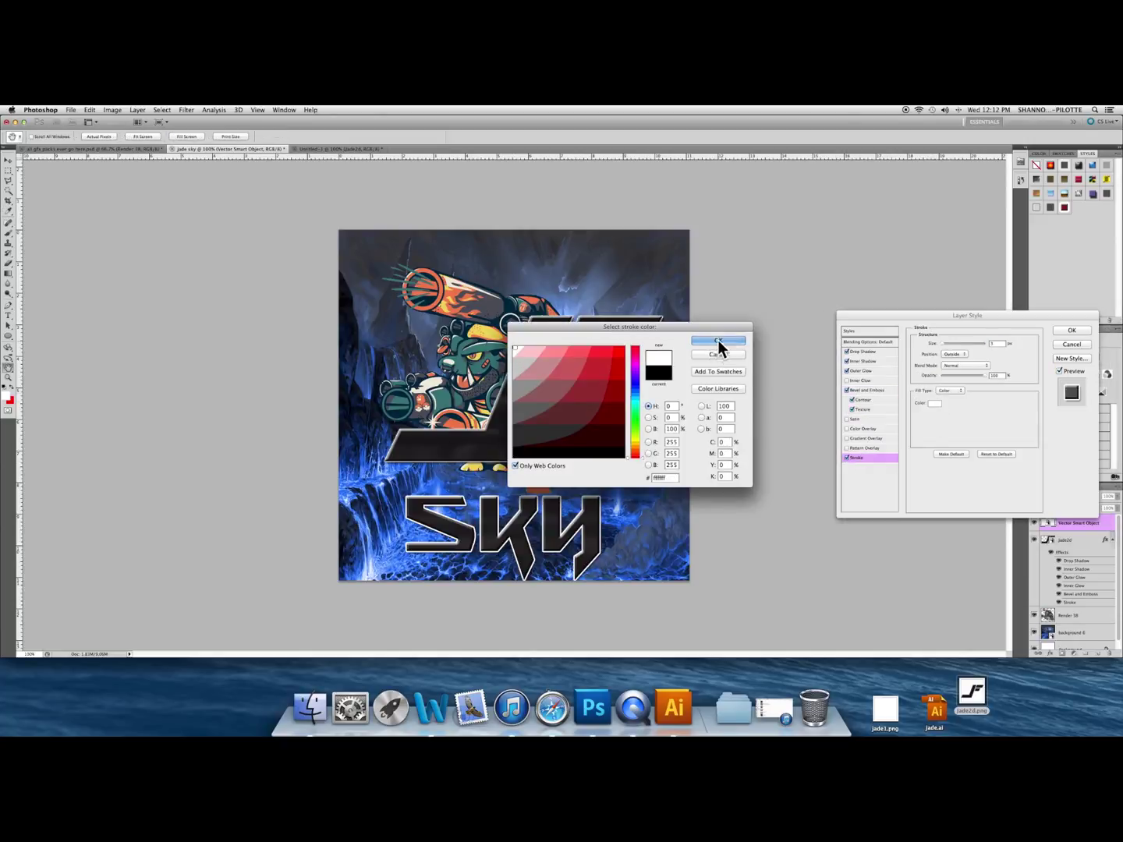
click(718, 340)
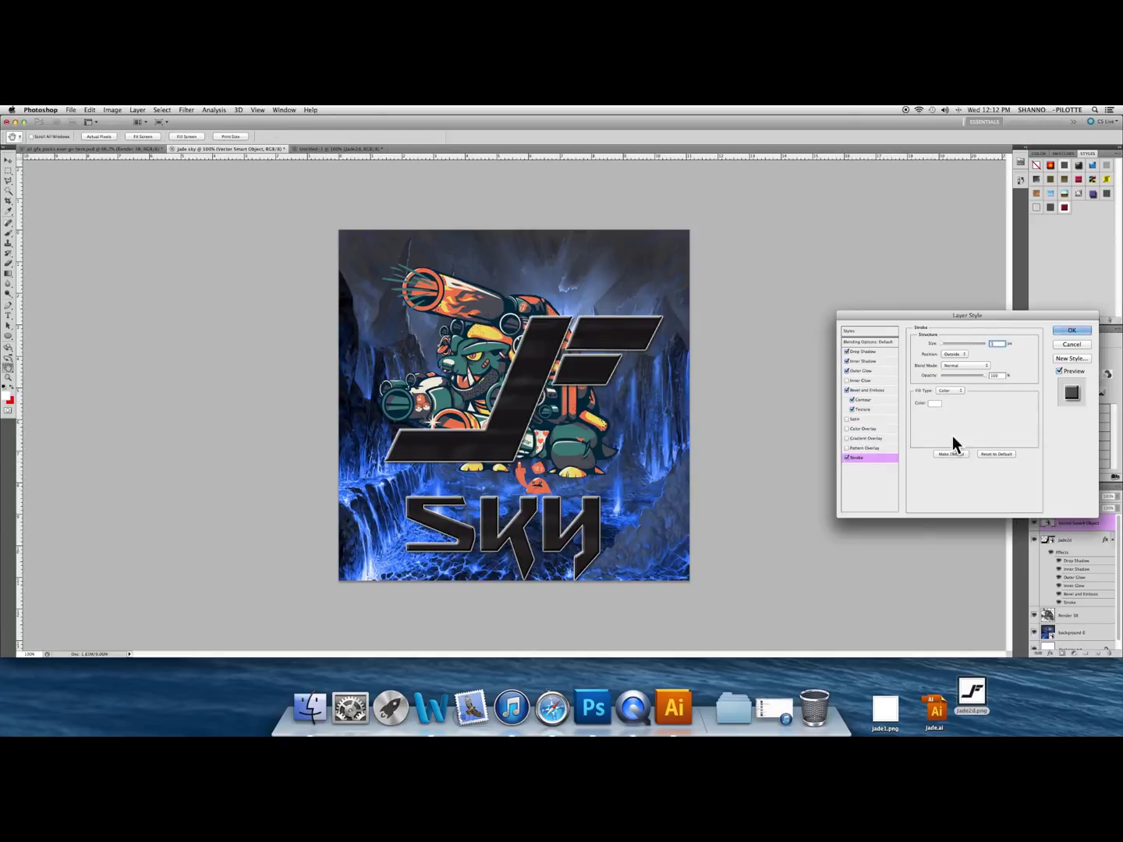
click(847, 380)
key(Return)
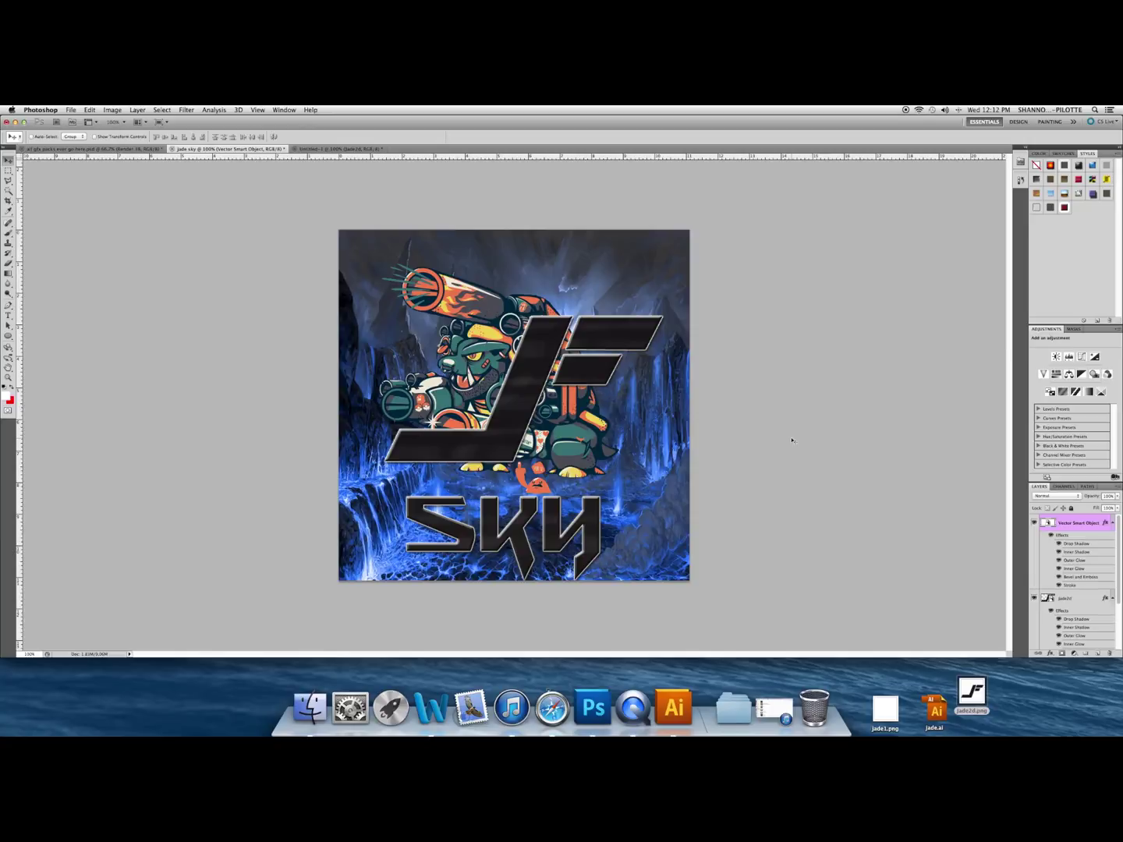
Duplicate the Render 38 character layer and move the copy to the upper right of the canvas.
scroll(1106, 589, down, 5)
click(1077, 606)
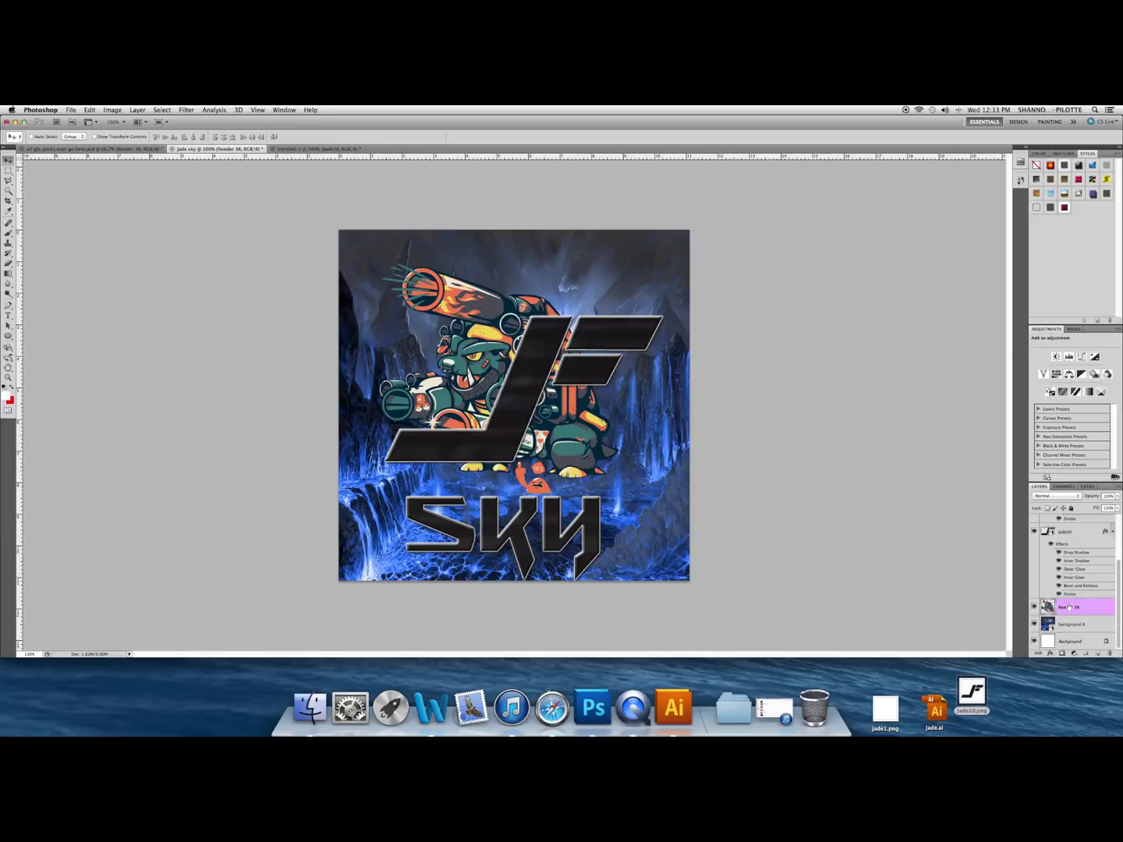
right_click(1074, 607)
click(1014, 500)
click(647, 361)
drag(468, 410, 616, 238)
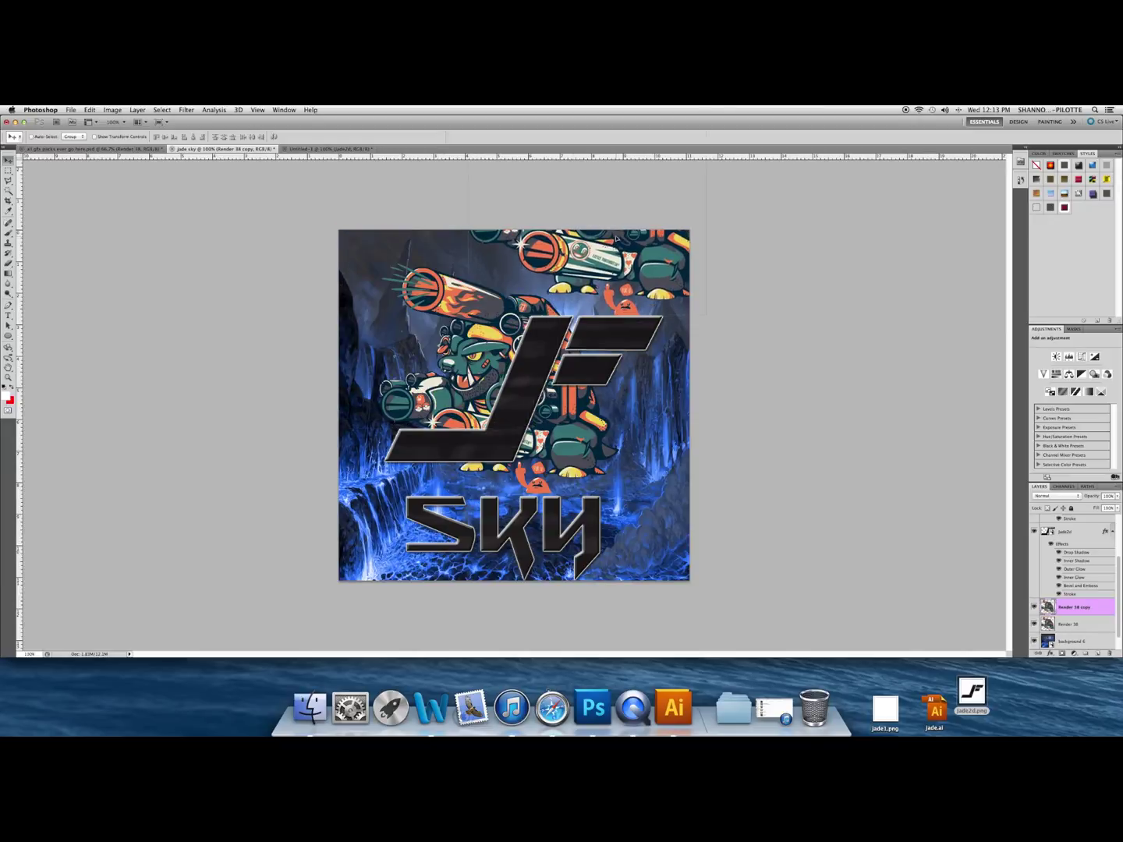
Erase the unwanted parts of the character copy along the right side of the canvas with the Eraser.
click(9, 264)
mouse_move(540, 234)
mouse_down()
mouse_move(580, 256)
mouse_move(519, 243)
mouse_move(666, 231)
mouse_move(599, 232)
mouse_move(677, 250)
mouse_move(670, 268)
mouse_move(557, 262)
mouse_move(655, 587)
mouse_up()
click(42, 137)
click(40, 158)
key(v)
click(8, 264)
mouse_move(648, 507)
mouse_down()
mouse_move(602, 429)
mouse_move(745, 391)
mouse_up()
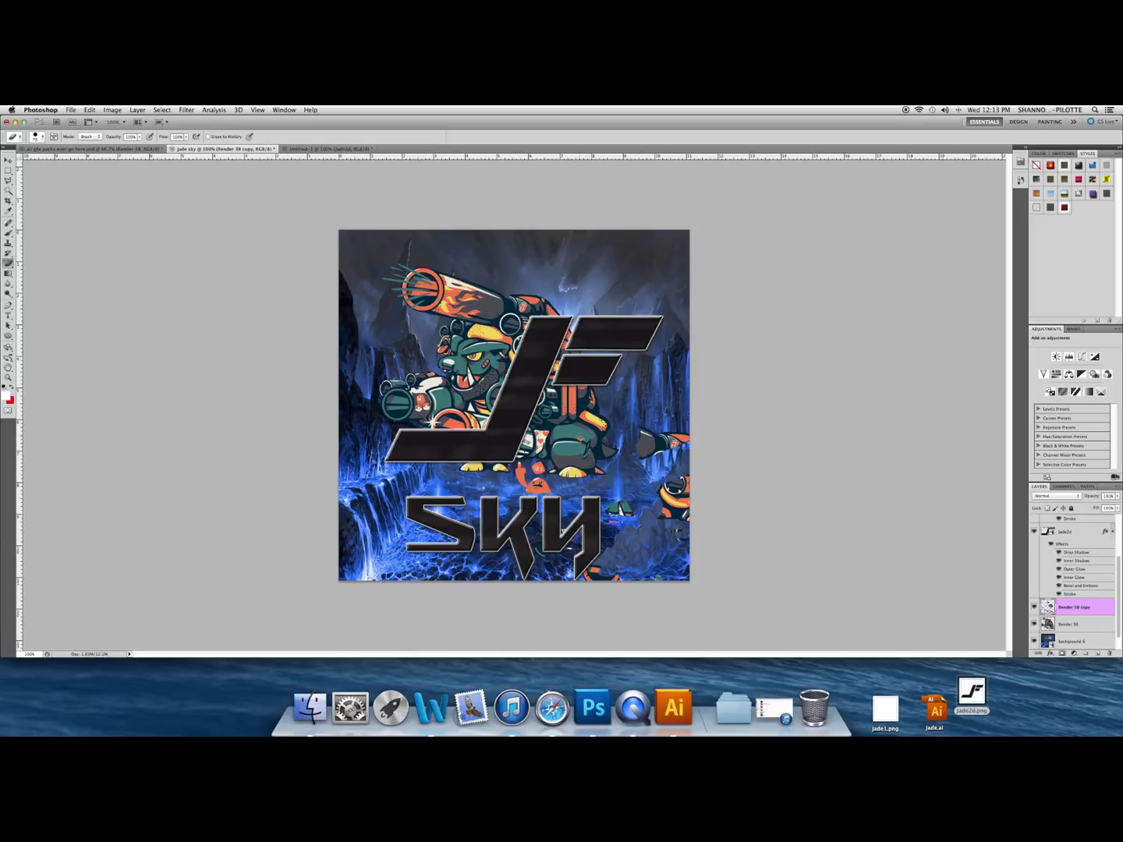
mouse_move(643, 431)
mouse_down()
mouse_move(672, 493)
mouse_move(594, 574)
mouse_up()
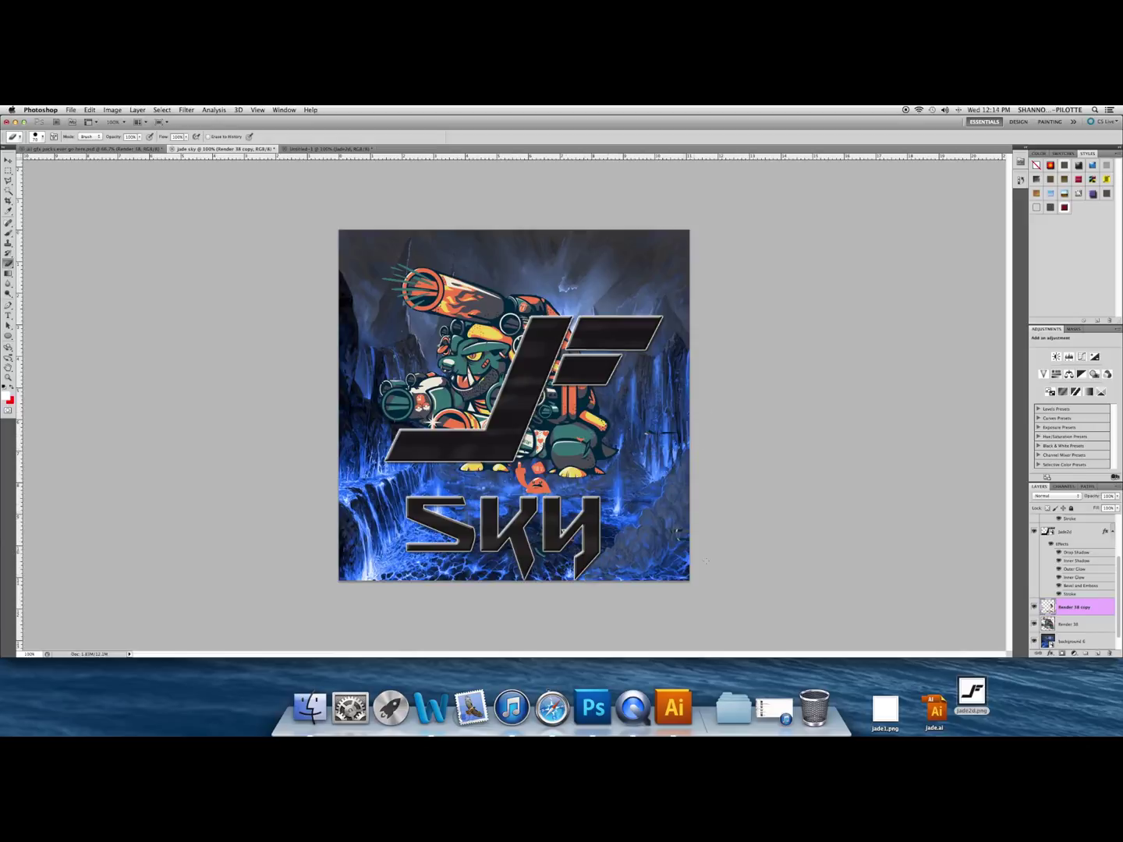
Move the partly erased character copy up and left, then erase the leftover pieces around its small orange figure.
click(8, 161)
drag(616, 499, 257, 257)
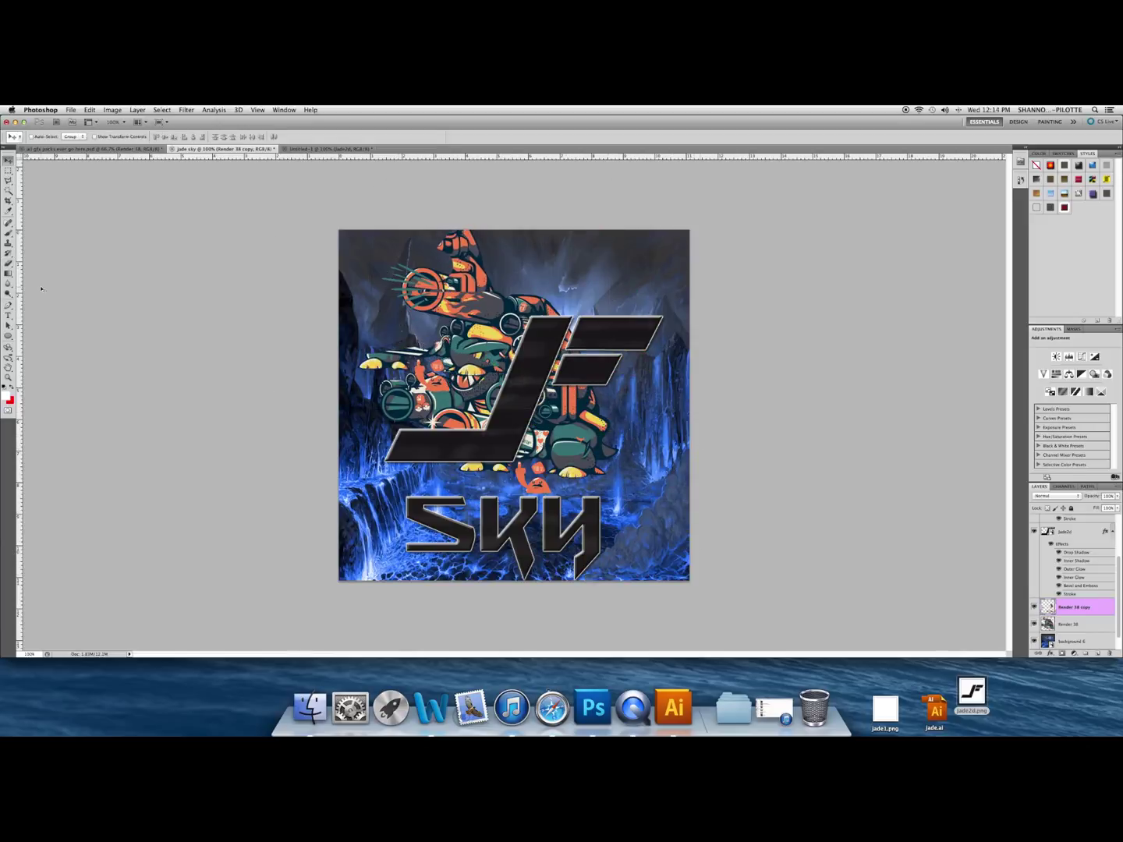
click(9, 264)
mouse_move(463, 237)
mouse_down()
mouse_move(477, 358)
mouse_move(446, 377)
mouse_move(476, 363)
mouse_move(448, 349)
mouse_move(369, 364)
mouse_move(344, 324)
mouse_up()
Duplicate the Render 38 copy layer into the Untitled-1 document and switch to that document.
right_click(1065, 608)
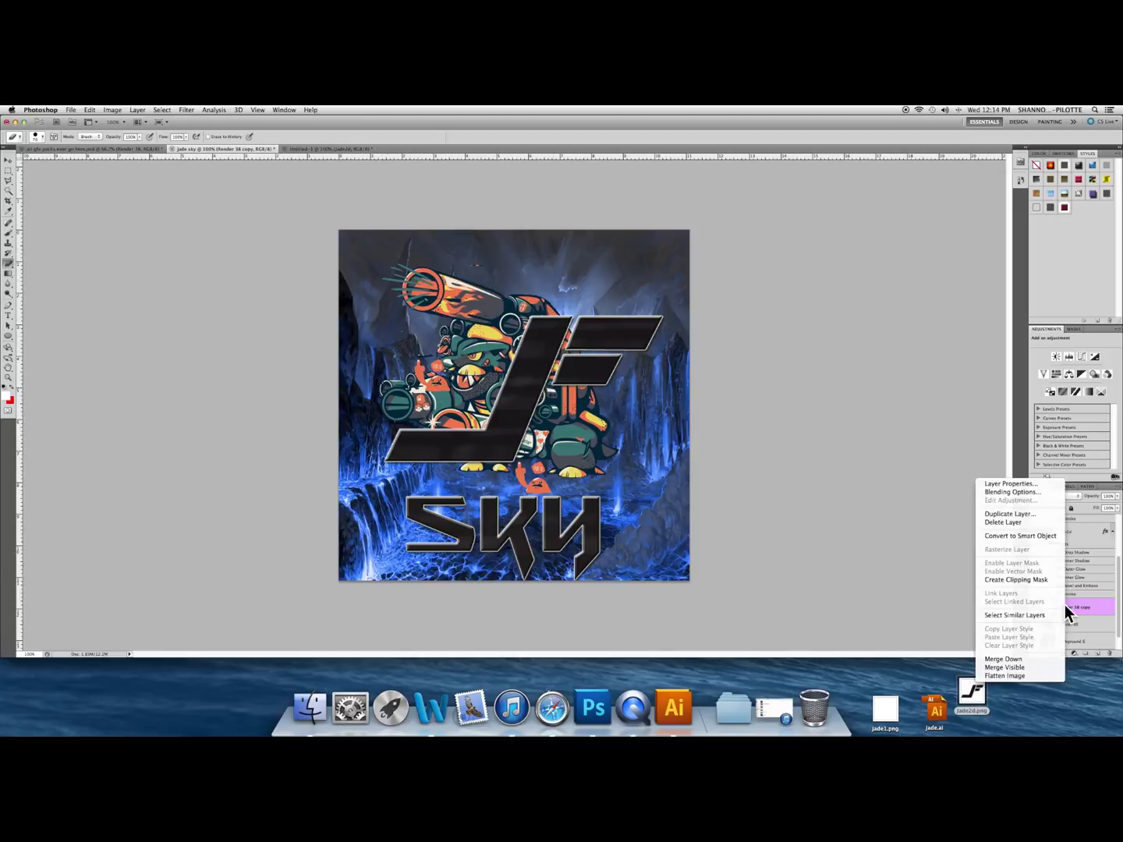
click(1007, 514)
click(534, 396)
click(534, 407)
click(634, 363)
click(325, 150)
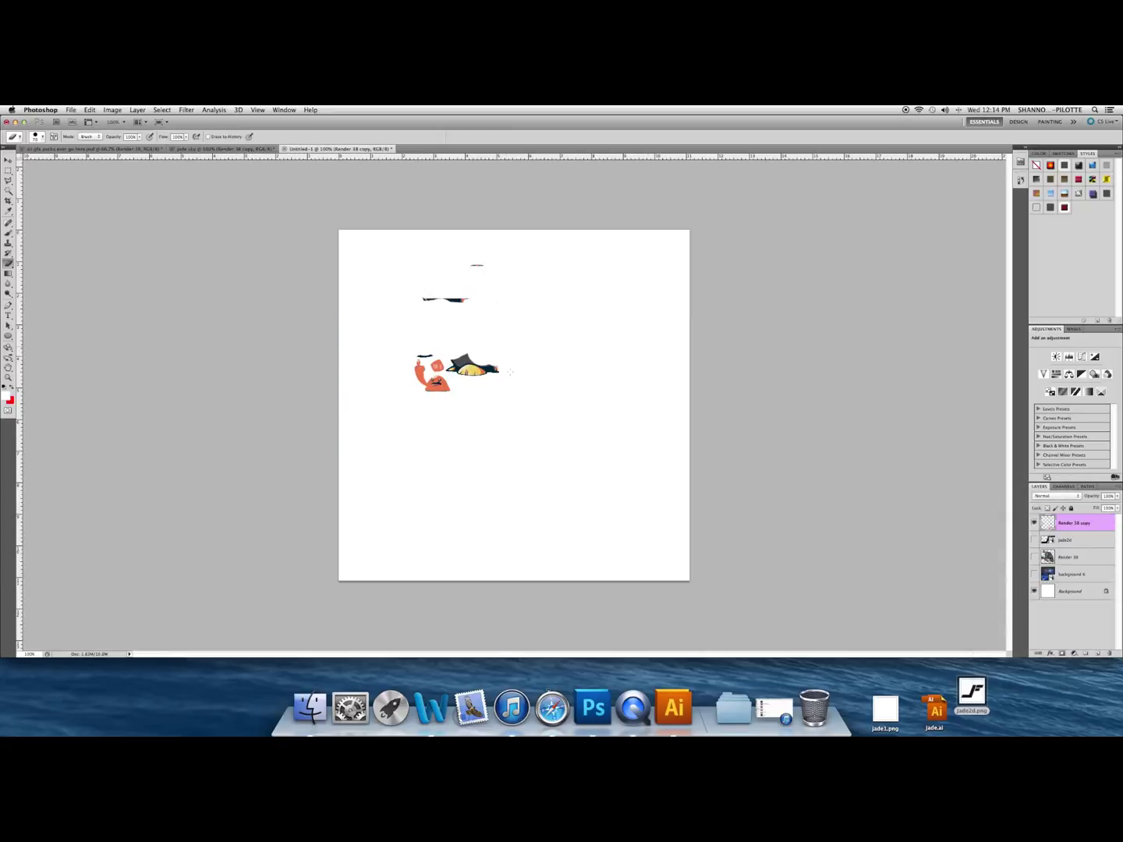
Erase the foot remnant beside the orange figure and duplicate the cleaned layer back into the jade sky document.
drag(462, 363, 489, 363)
right_click(1061, 522)
click(1020, 514)
click(546, 393)
click(561, 373)
click(636, 362)
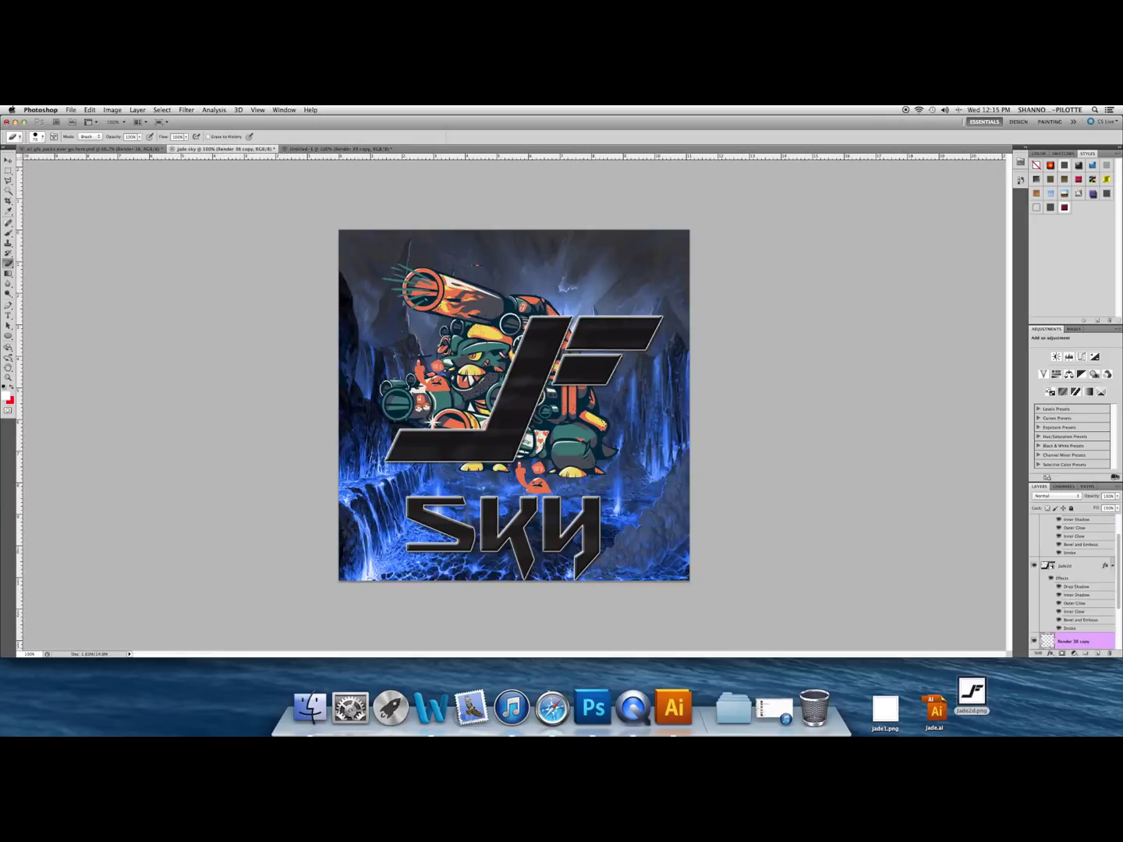
Move the cleaned orange figure so it sits on top of the logo's F.
click(7, 160)
mouse_move(536, 332)
mouse_down()
mouse_move(508, 342)
mouse_move(471, 395)
mouse_move(622, 413)
mouse_move(657, 345)
mouse_up()
click(8, 263)
click(8, 159)
drag(620, 310, 595, 264)
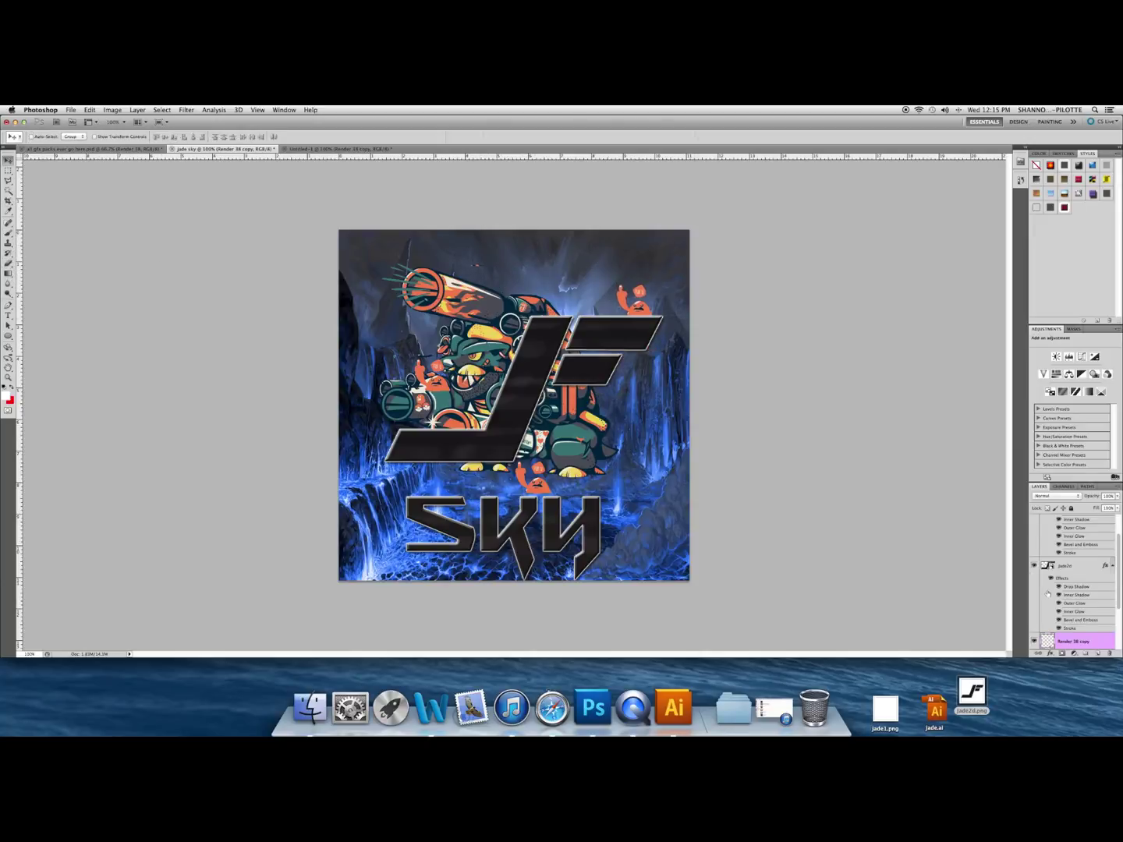
Duplicate the orange figure layer and place one figure above the Y of SKY.
scroll(1076, 593, down, 1)
right_click(1063, 538)
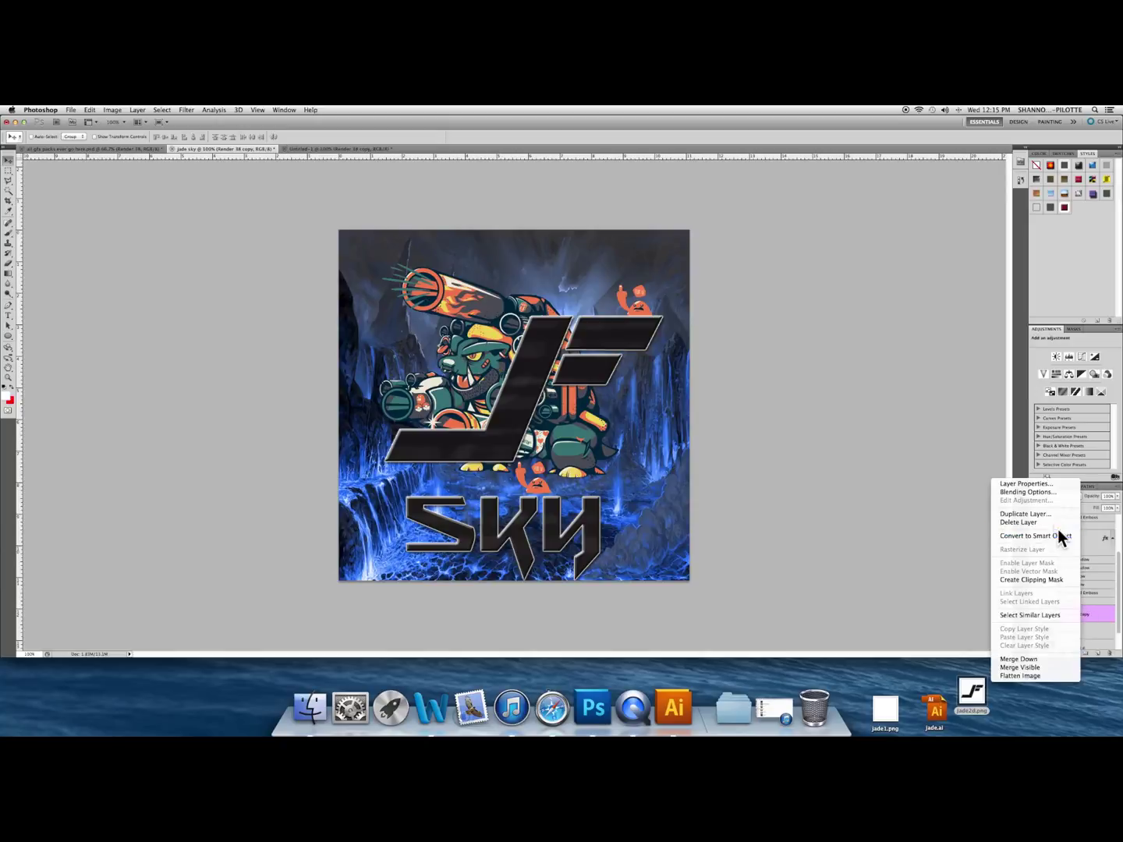
click(1026, 514)
click(642, 366)
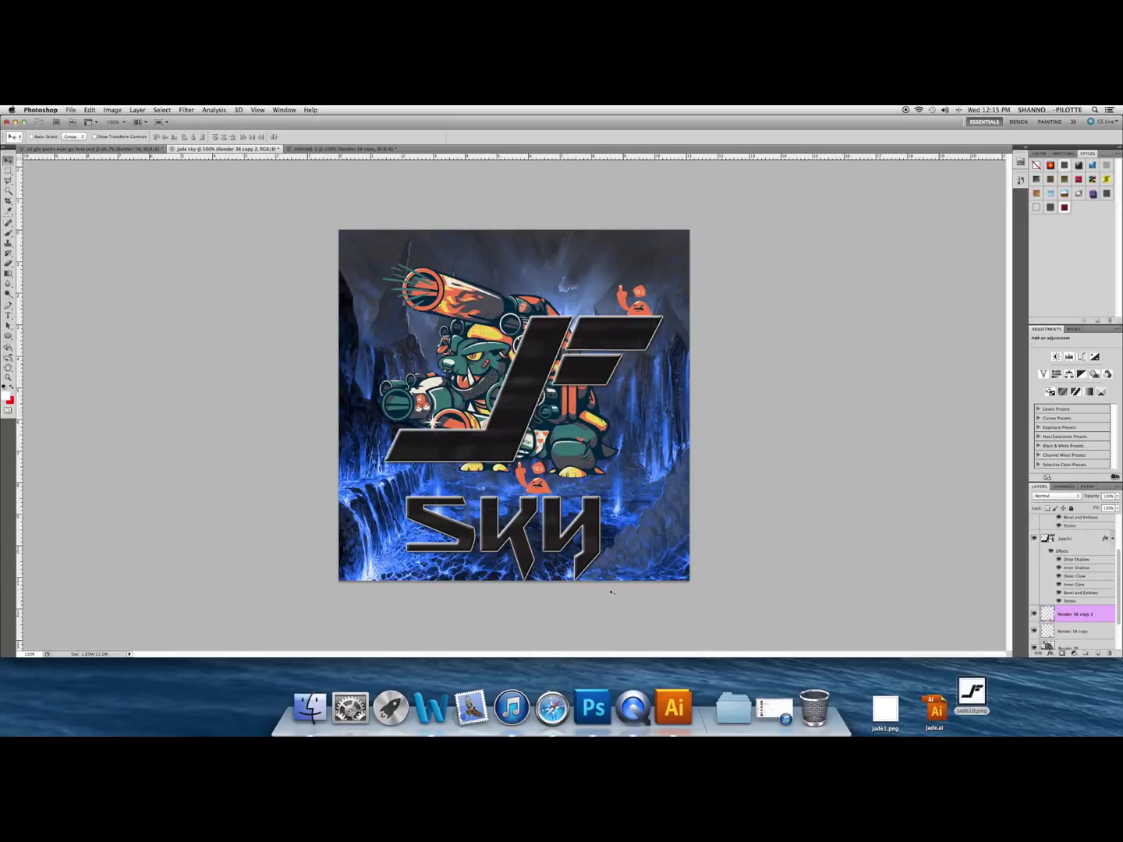
drag(618, 416, 569, 595)
Duplicate the Render 38 copy layer and place the additional orange figure above the S of SKY.
click(1088, 631)
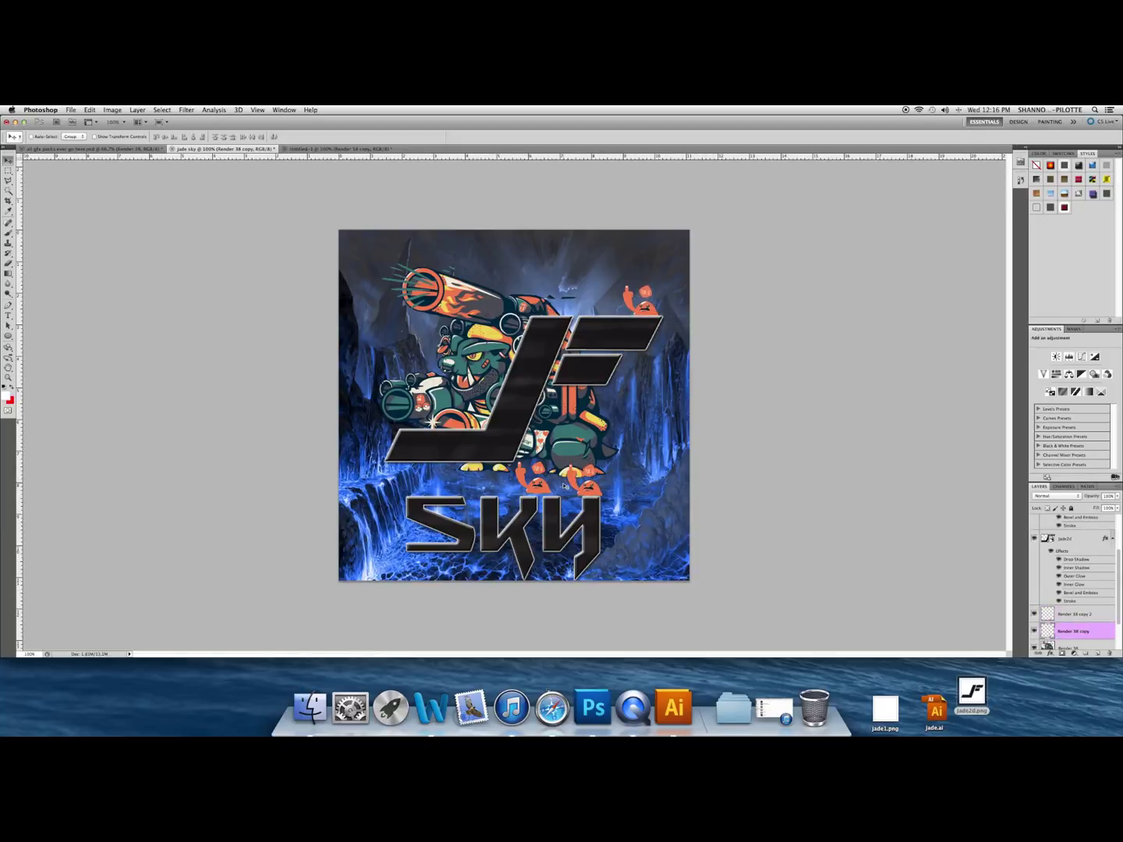
right_click(1080, 631)
click(1037, 516)
click(658, 358)
drag(534, 506, 435, 502)
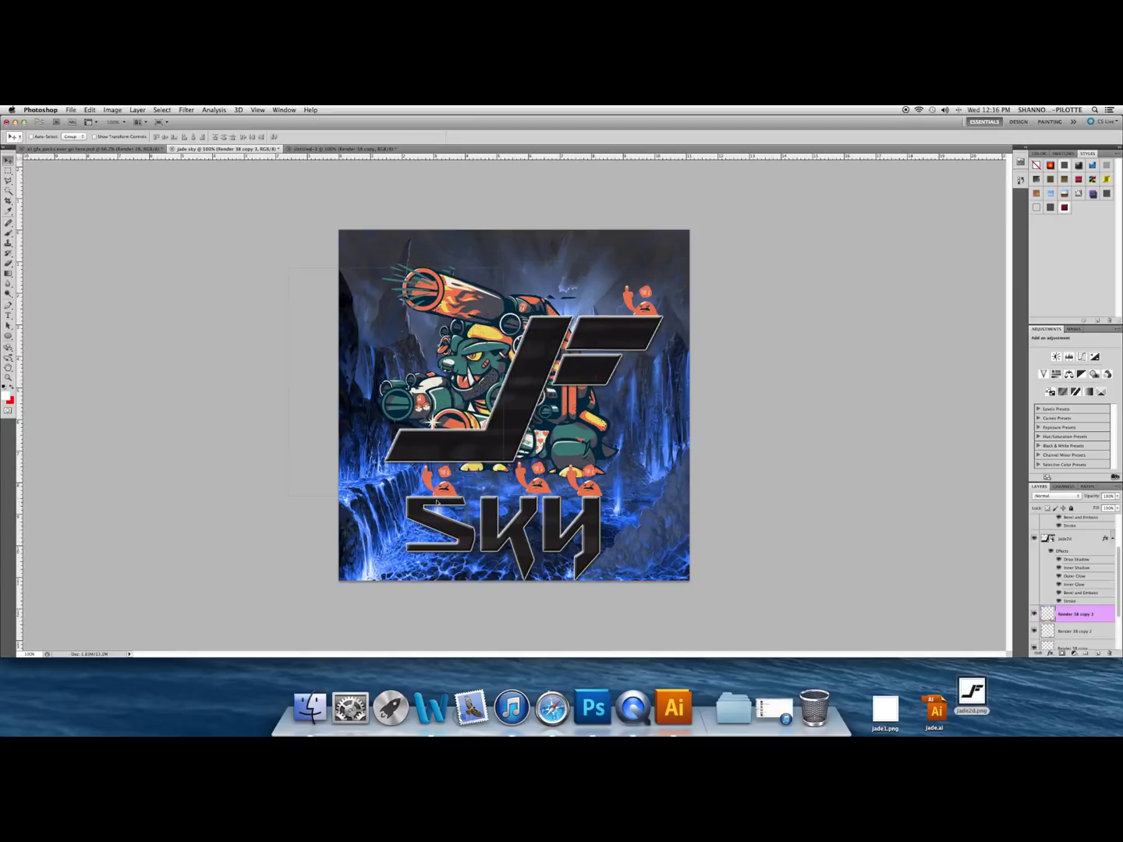
Erase the original orange figure at the character's feet from the Render 38 layer.
scroll(1083, 588, down, 5)
click(1083, 607)
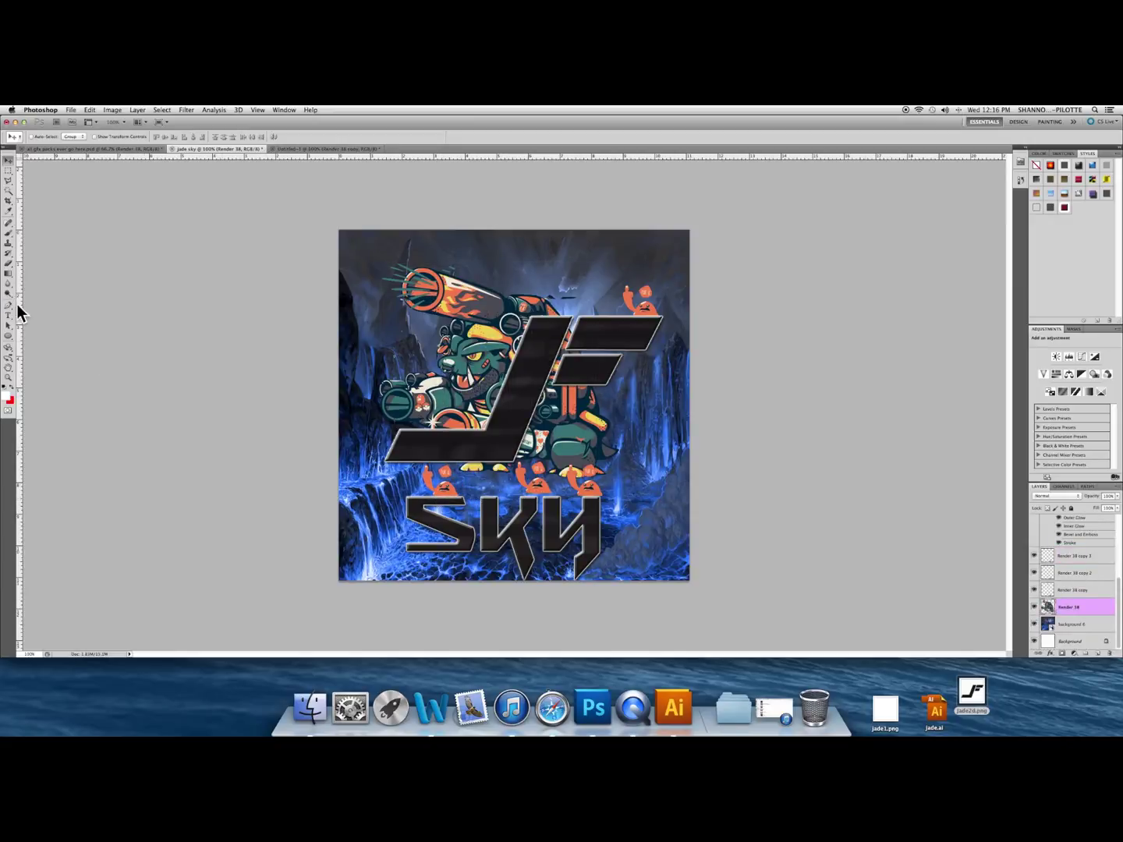
click(9, 264)
drag(524, 473, 542, 485)
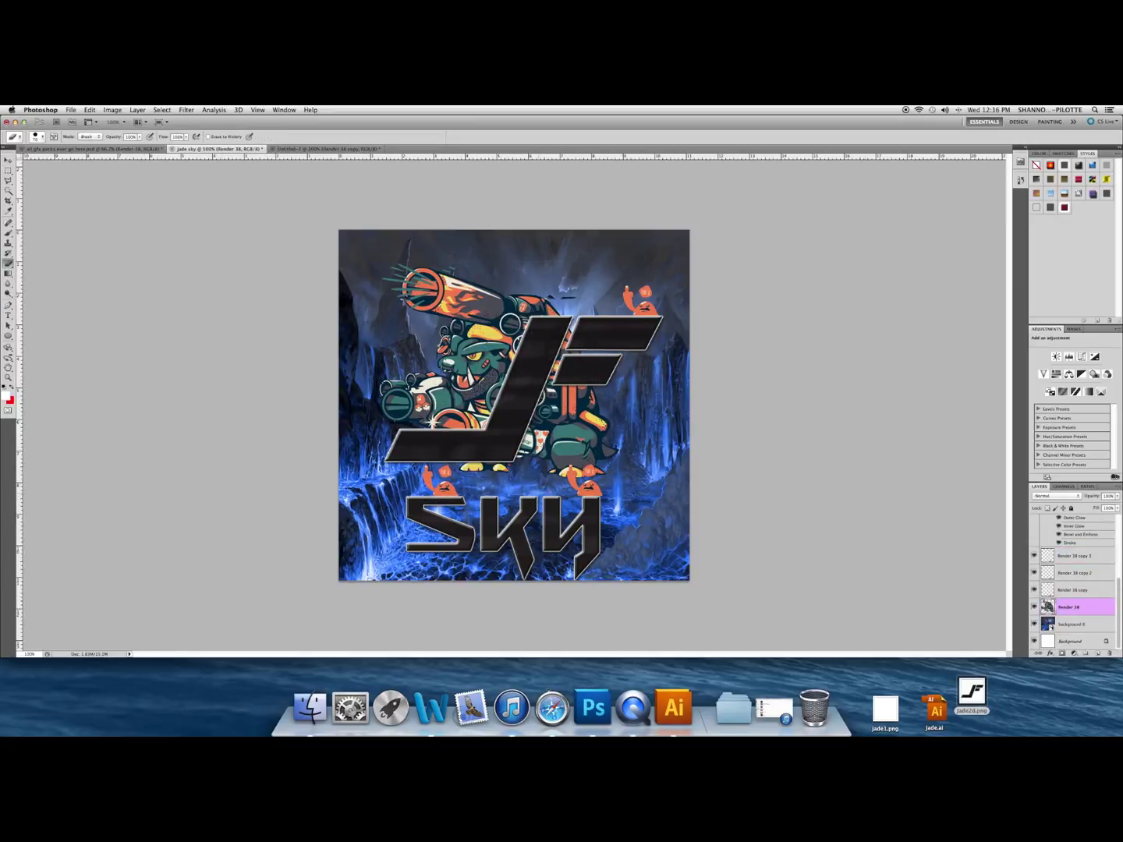
Duplicate the Render 38 layer and reorder the layers so the new copy lies directly above the JF logo layer.
right_click(1078, 609)
click(1035, 497)
click(657, 358)
drag(1061, 594, 1080, 613)
mouse_move(1079, 573)
mouse_down()
mouse_move(1082, 521)
mouse_move(1082, 595)
mouse_up()
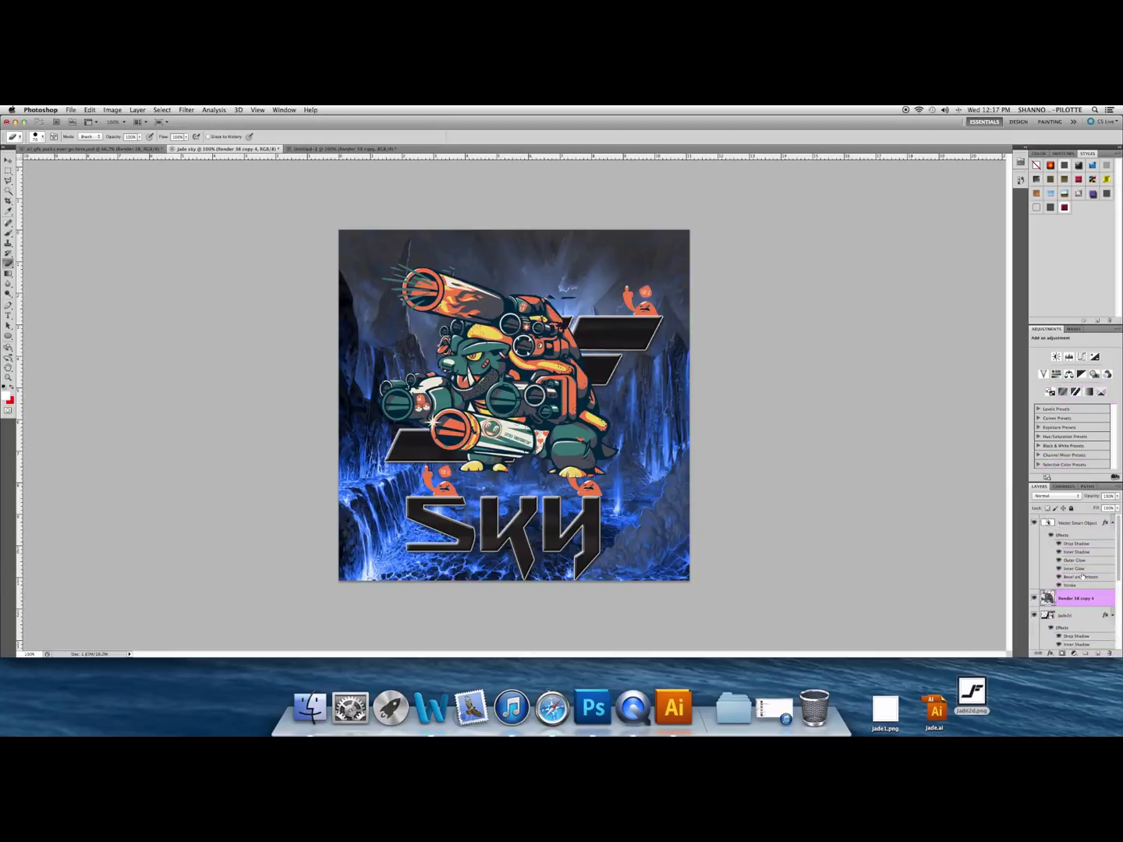
Clip the character copy to the JF logo layer and lower its opacity to about 72%.
right_click(1080, 596)
click(1040, 582)
click(1117, 496)
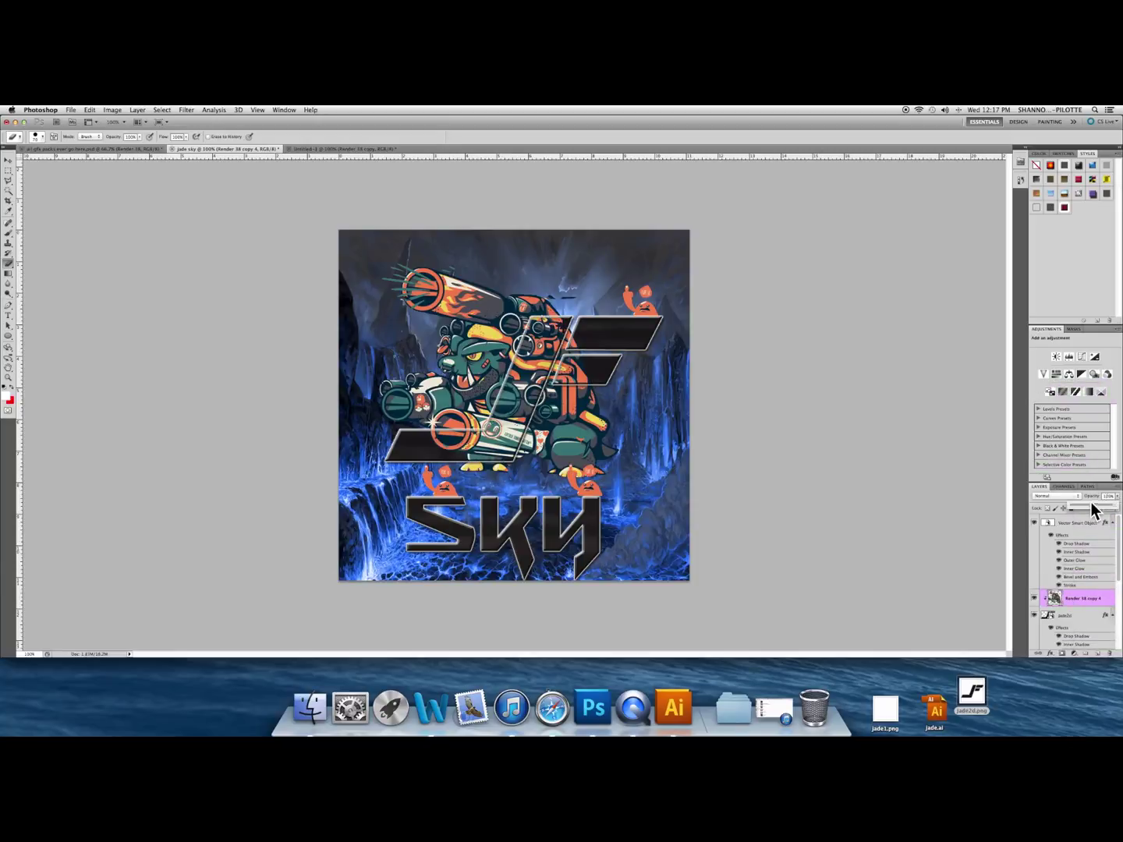
drag(1096, 508, 1104, 509)
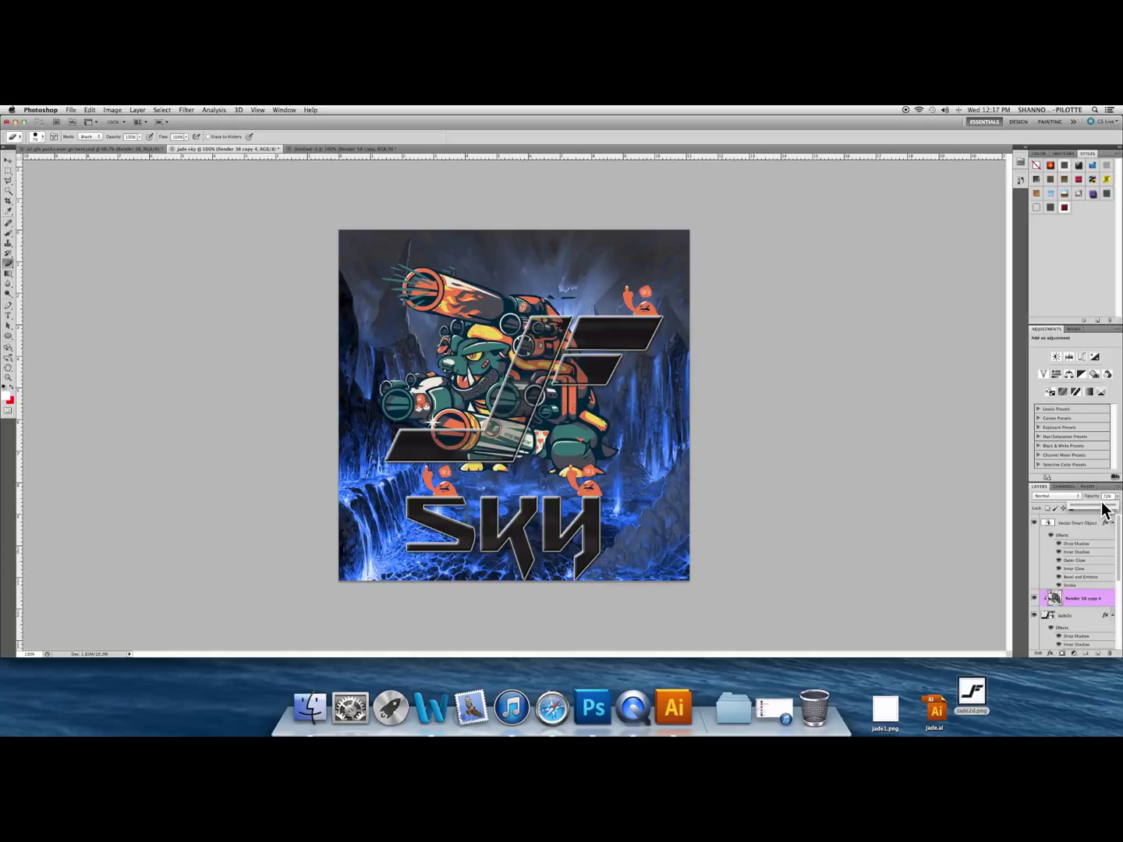
click(996, 552)
Make another duplicate of the Render 38 layer directly above the original character.
click(1066, 524)
scroll(1069, 562, down, 10)
right_click(1072, 590)
click(1049, 514)
click(648, 356)
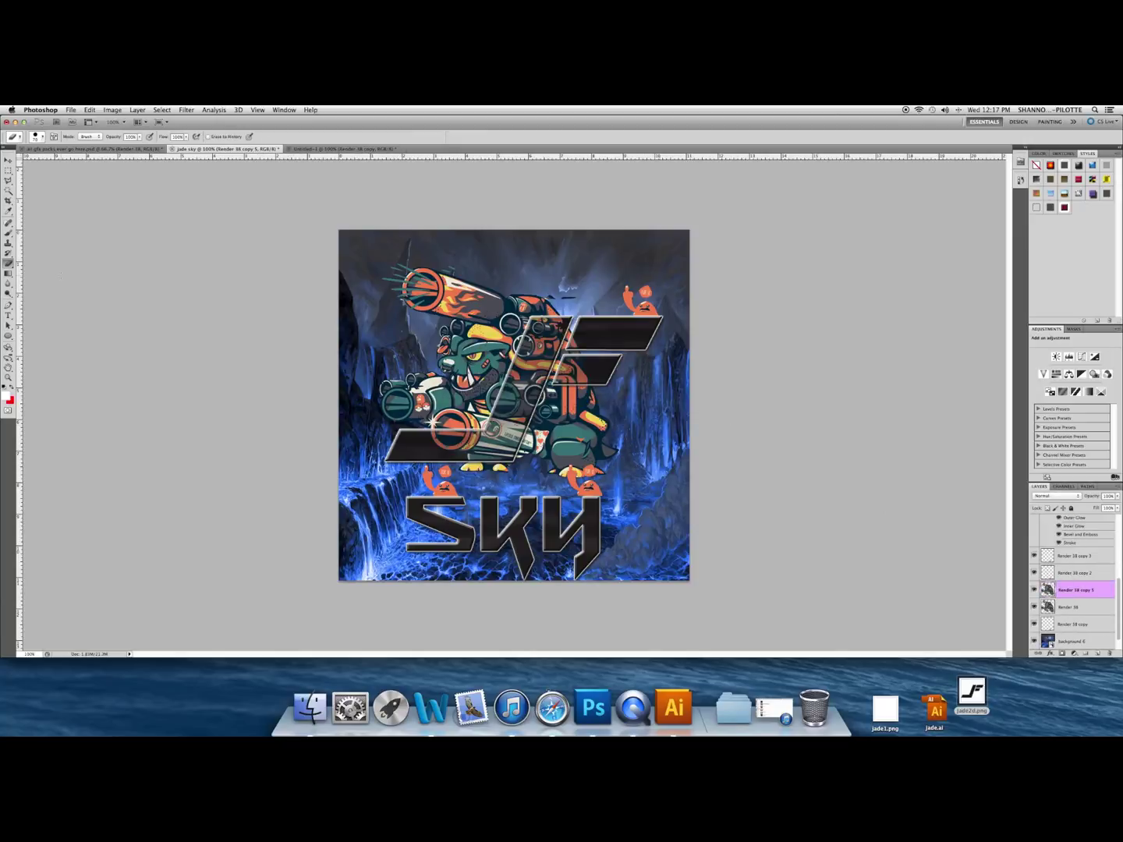
Enlarge the Render 38 copy 5 character until it extends slightly past all edges of the canvas.
key(v)
mouse_move(394, 277)
mouse_down()
mouse_move(424, 244)
mouse_move(413, 287)
mouse_move(432, 292)
mouse_up()
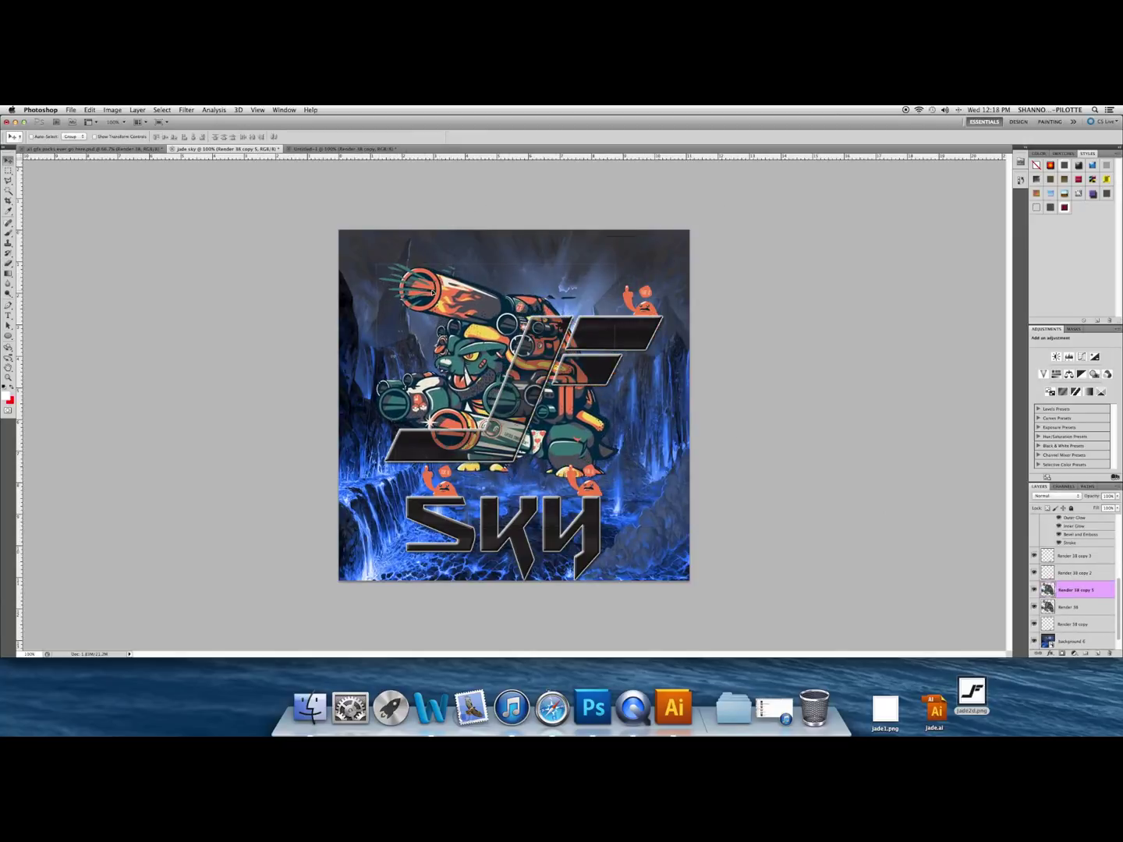
click(90, 110)
mouse_move(124, 303)
click(211, 306)
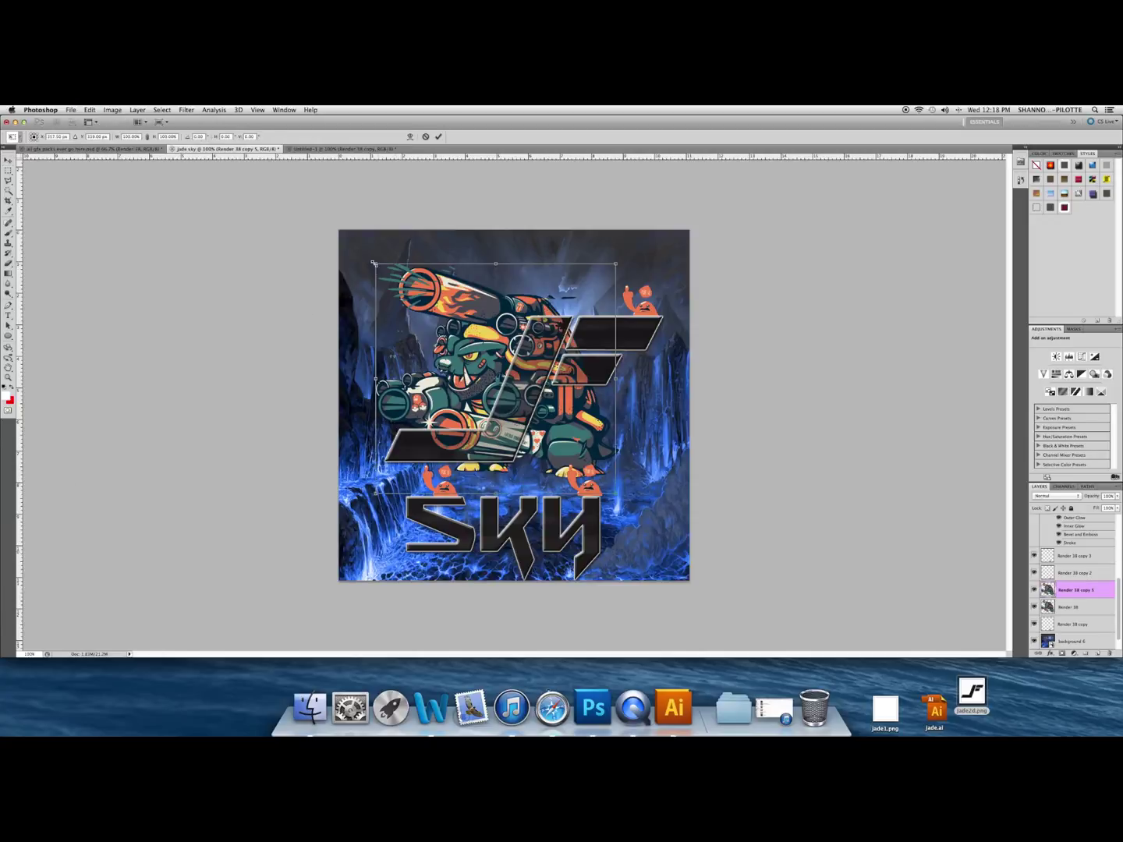
drag(374, 263, 319, 221)
drag(617, 494, 706, 599)
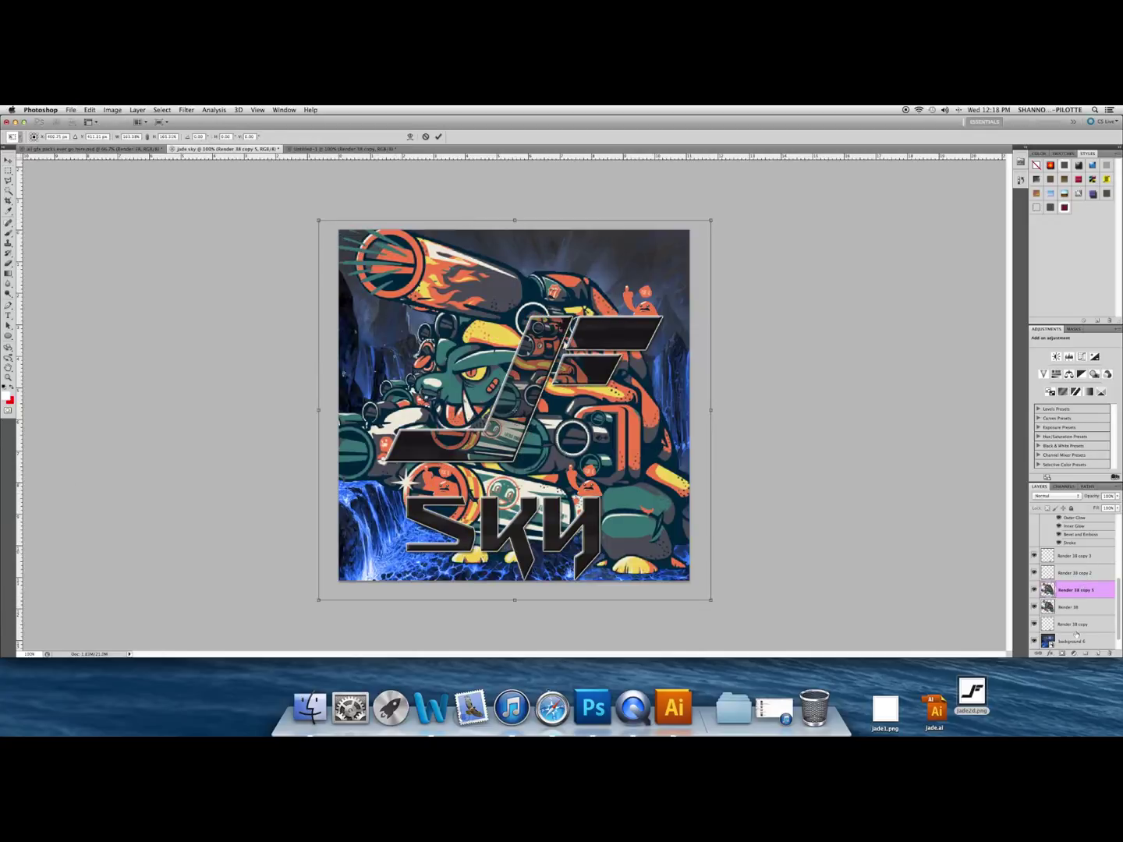
key(Return)
Reorder the enlarged character copy to directly above the cave background layer and lower its opacity to about 27%.
drag(1078, 592, 1078, 634)
drag(1117, 497, 1083, 504)
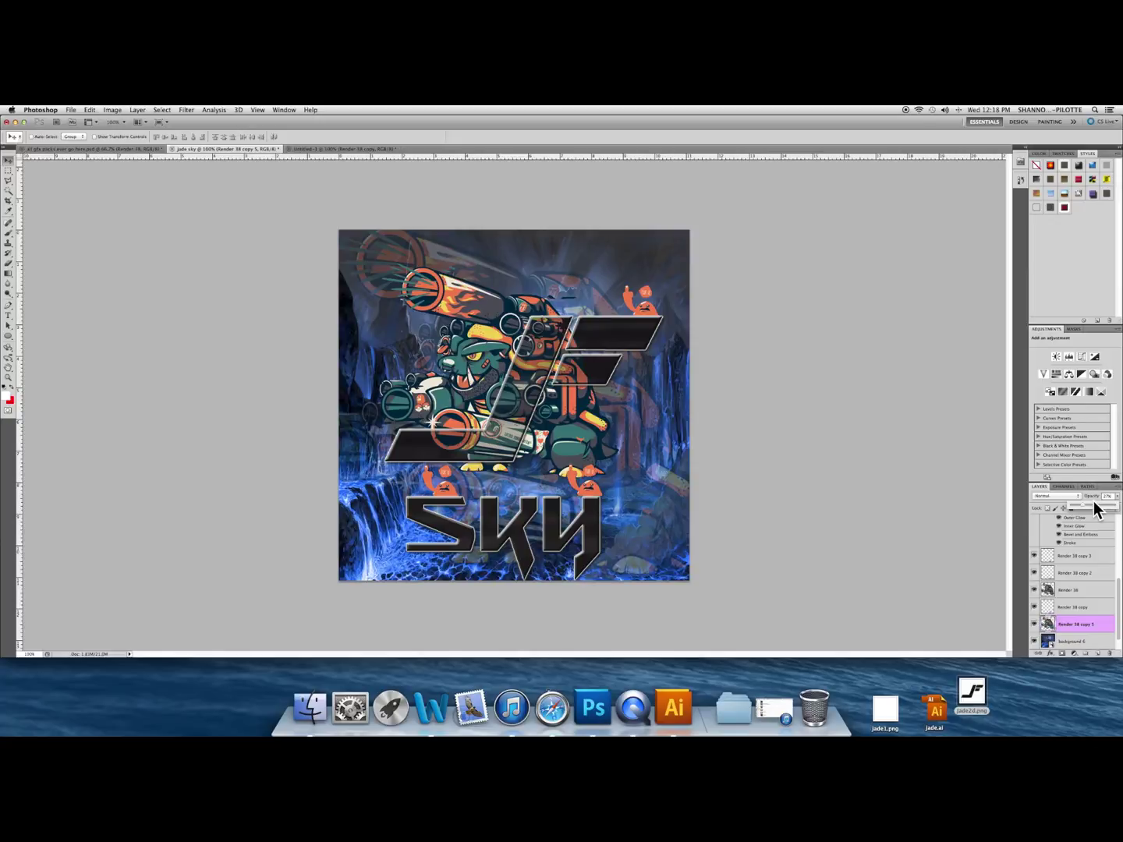
Scale the faded character copy down to about 87% and shift it up and to the right behind the main character.
click(89, 110)
mouse_move(179, 304)
click(234, 320)
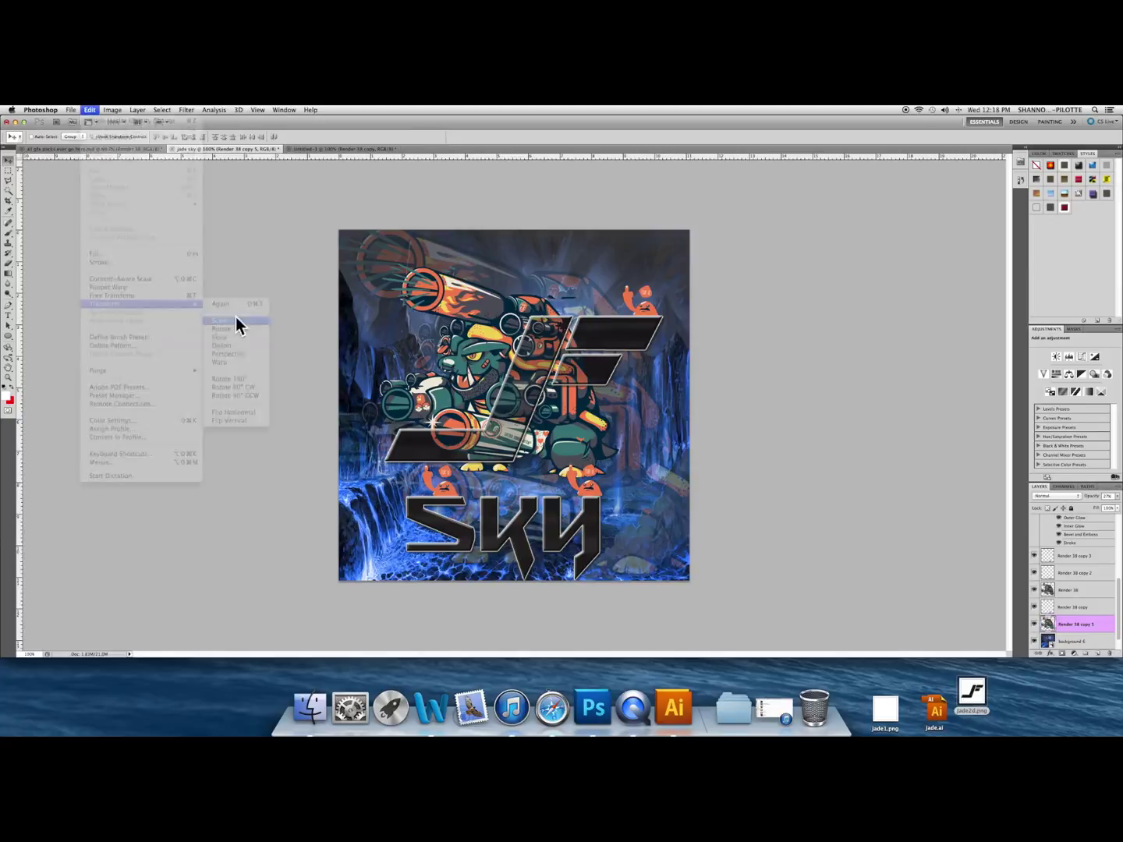
drag(711, 600, 660, 552)
drag(566, 457, 612, 440)
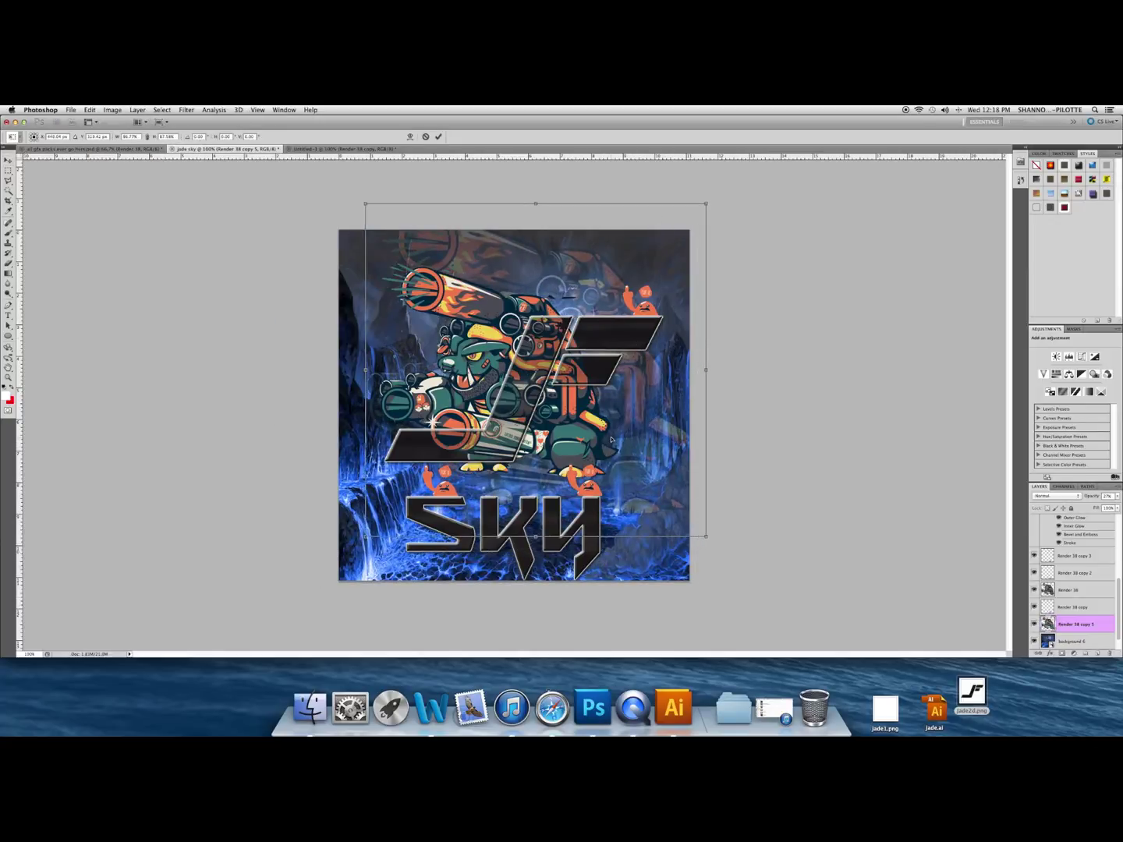
key(Return)
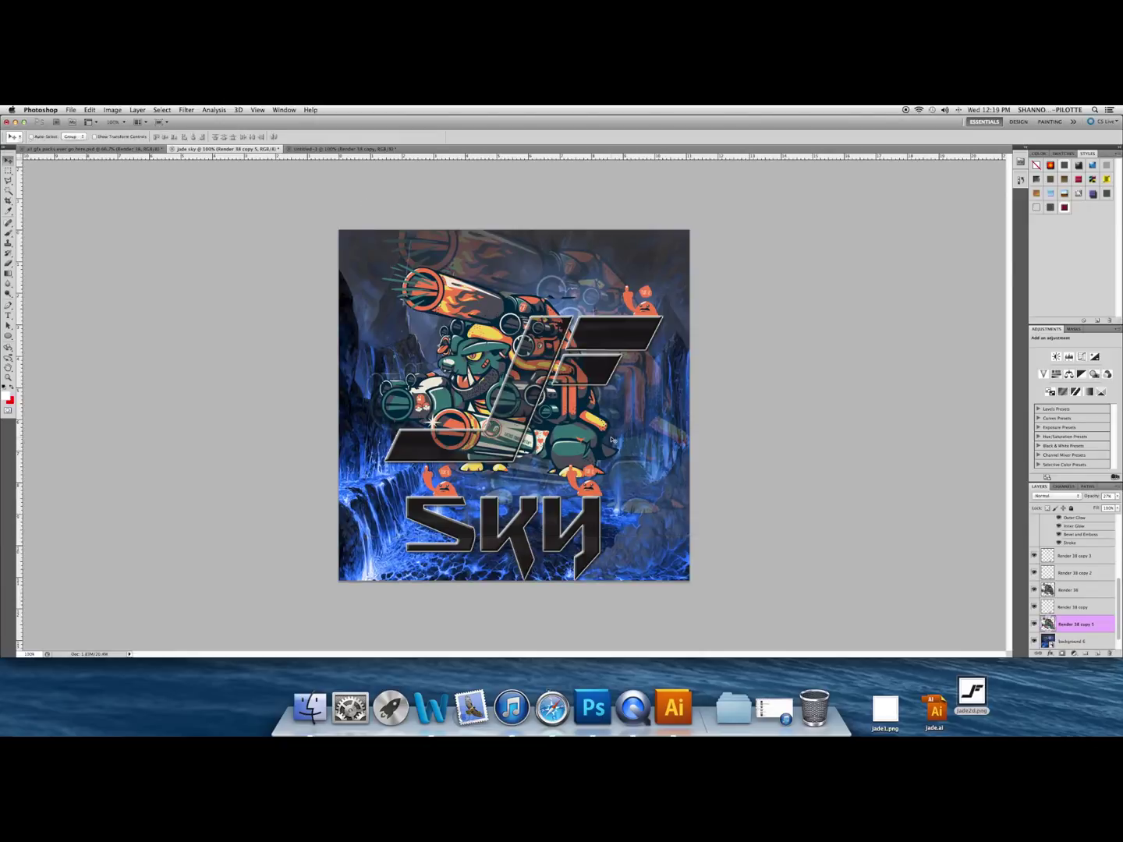
click(1049, 573)
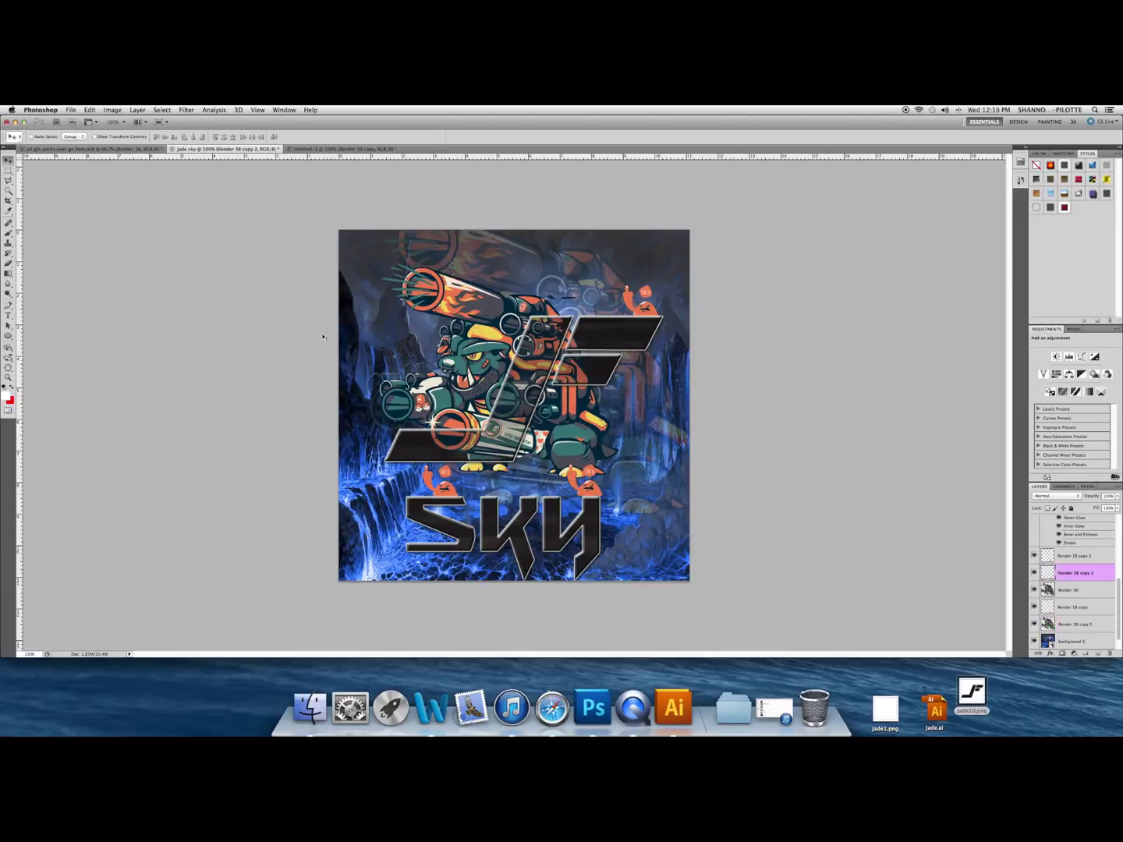
click(8, 262)
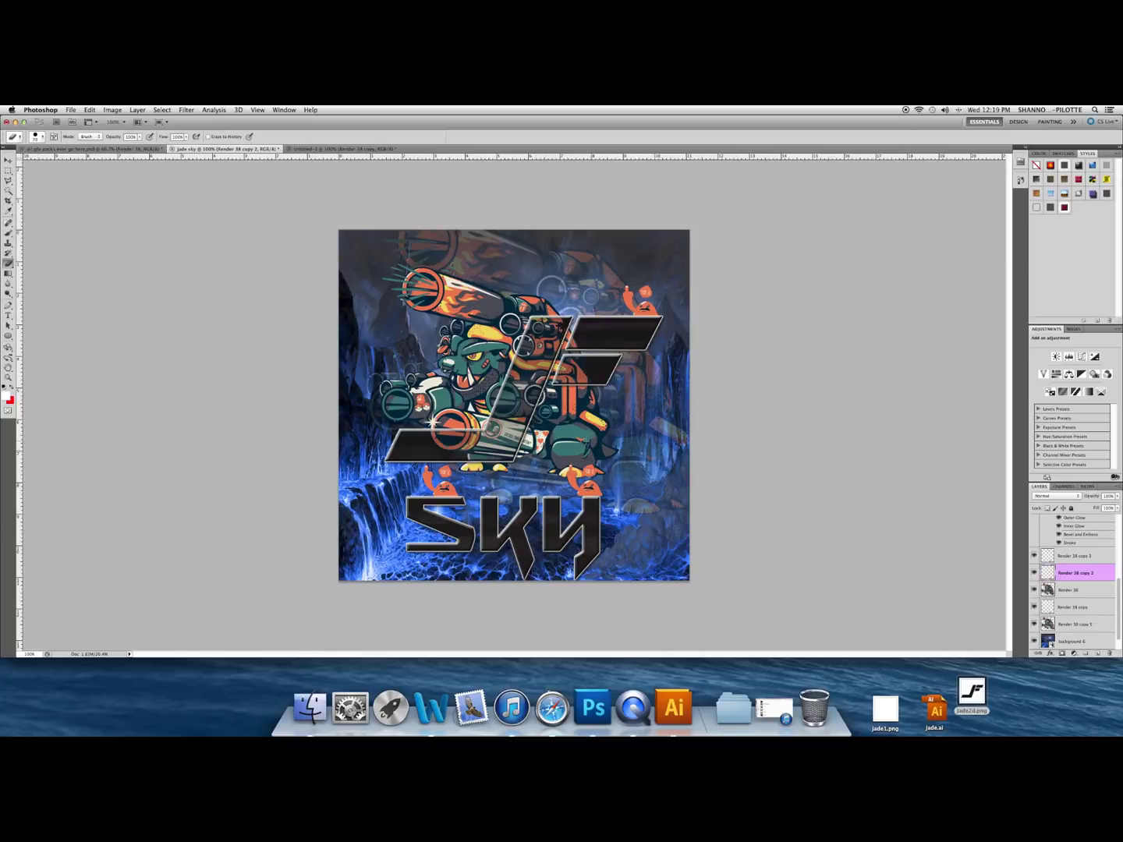
key(v)
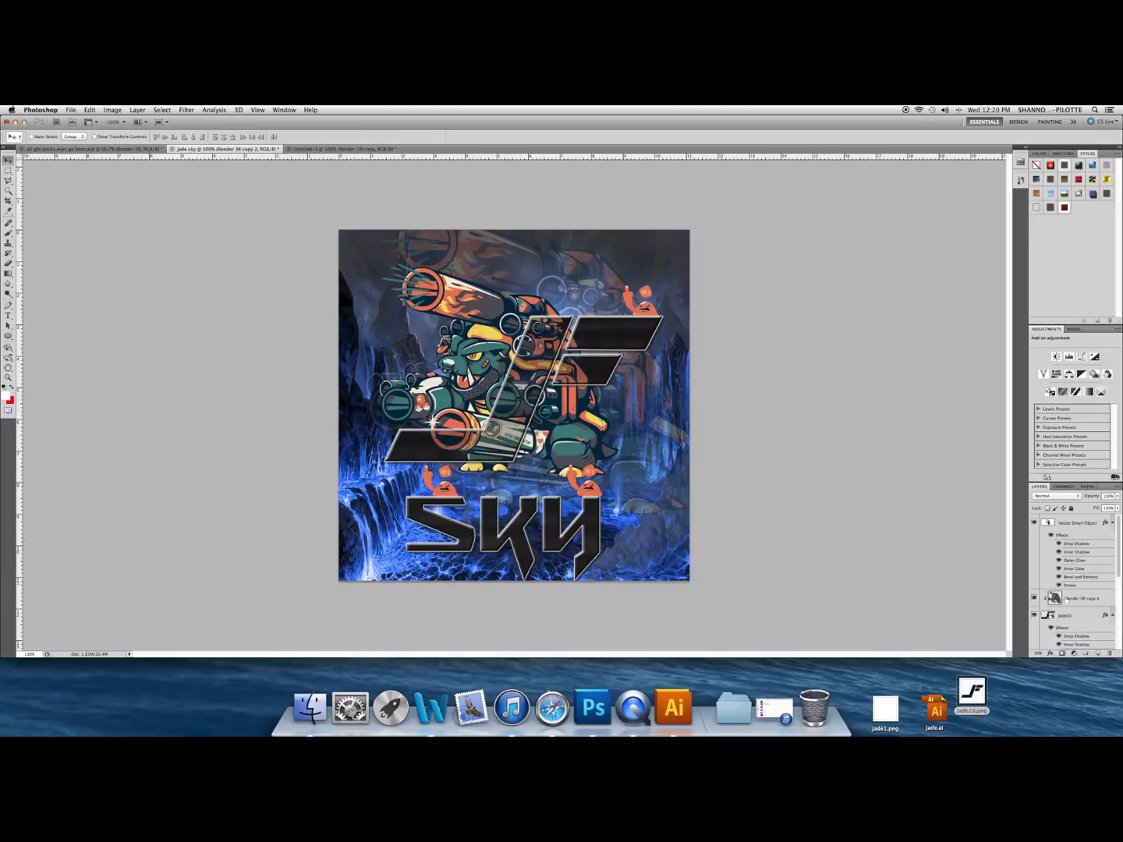
Add a Color Overlay of light orange #ff9966 to the SKY text's layer style.
click(1034, 523)
click(1034, 522)
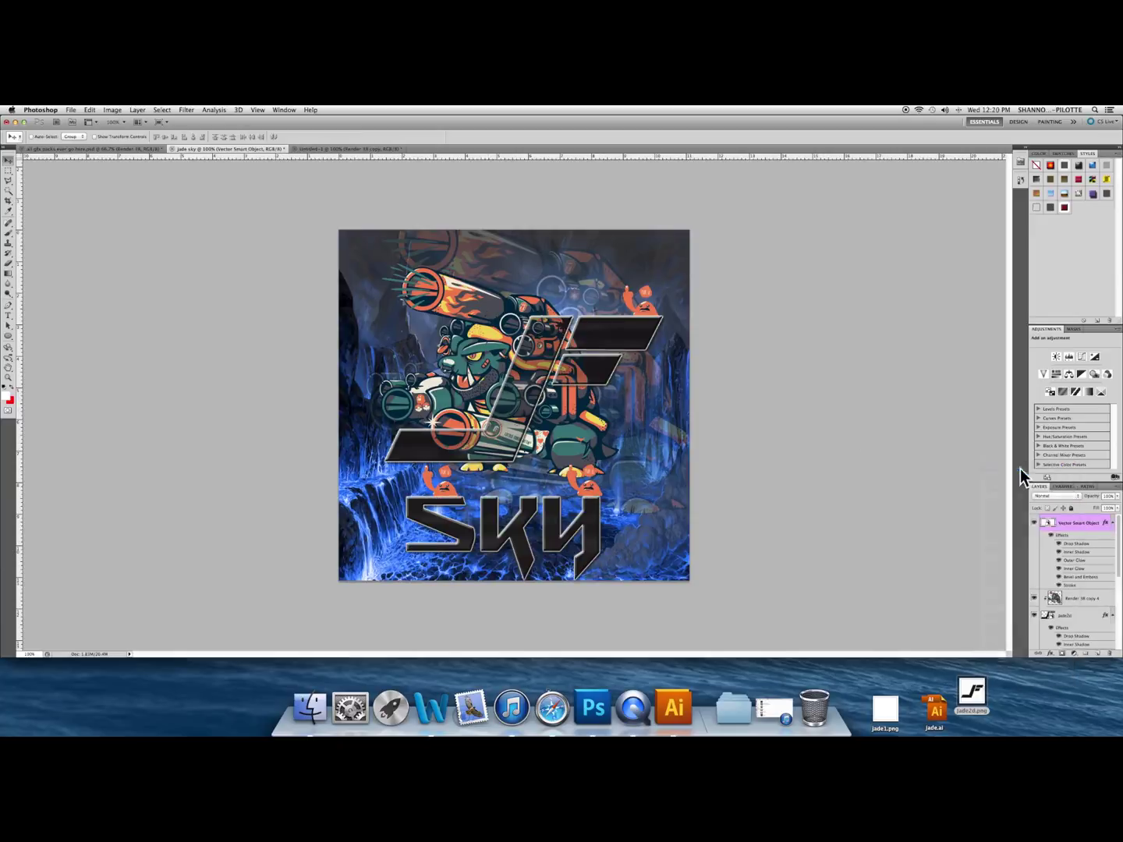
click(846, 429)
click(857, 429)
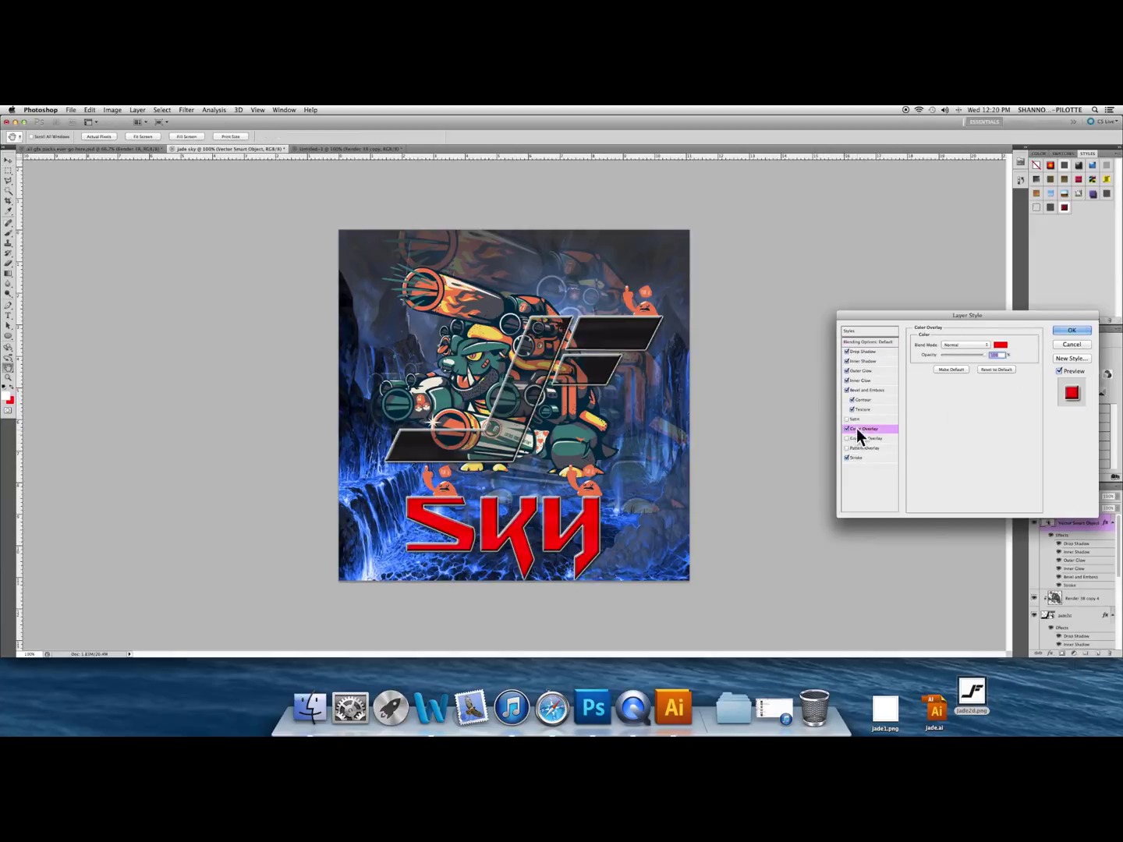
click(1001, 345)
click(584, 353)
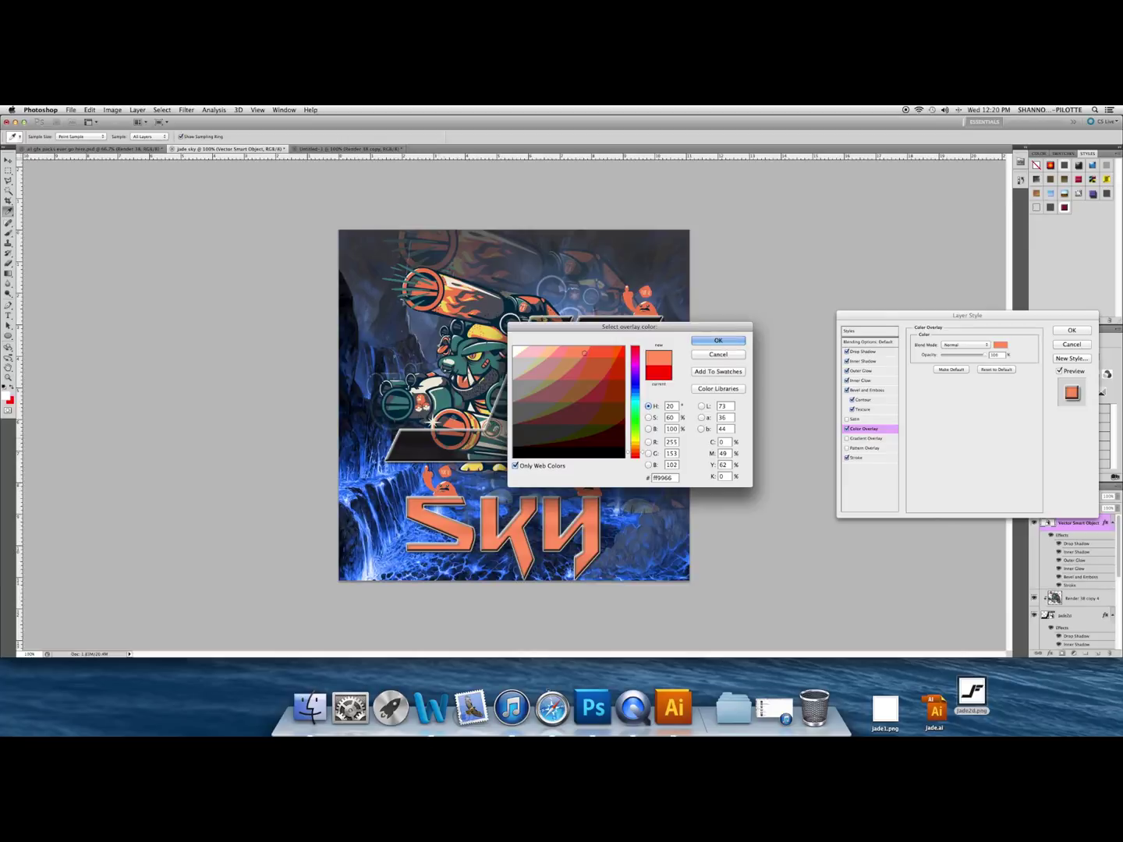
click(718, 340)
Switch the SKY text's bevel texture to the grey bubble pattern, reduce its scale to the minimum, and apply the style.
click(862, 408)
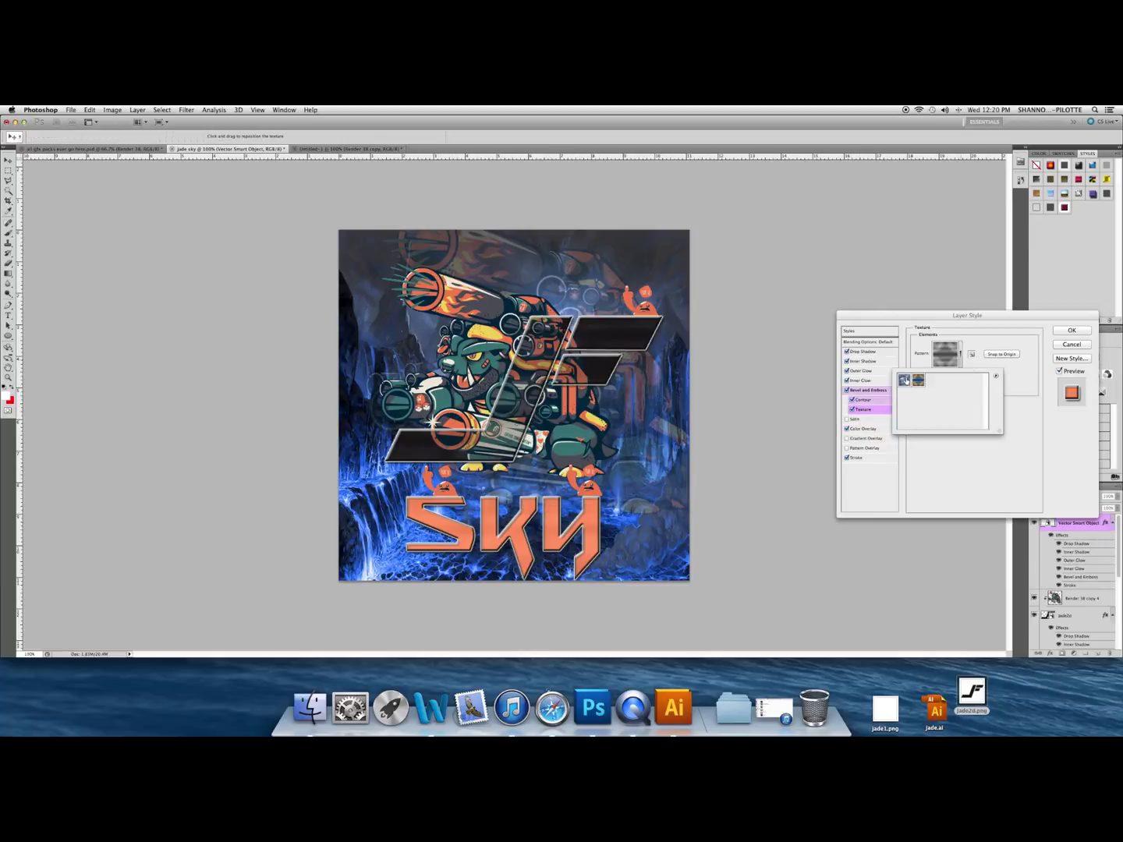
drag(948, 370, 933, 372)
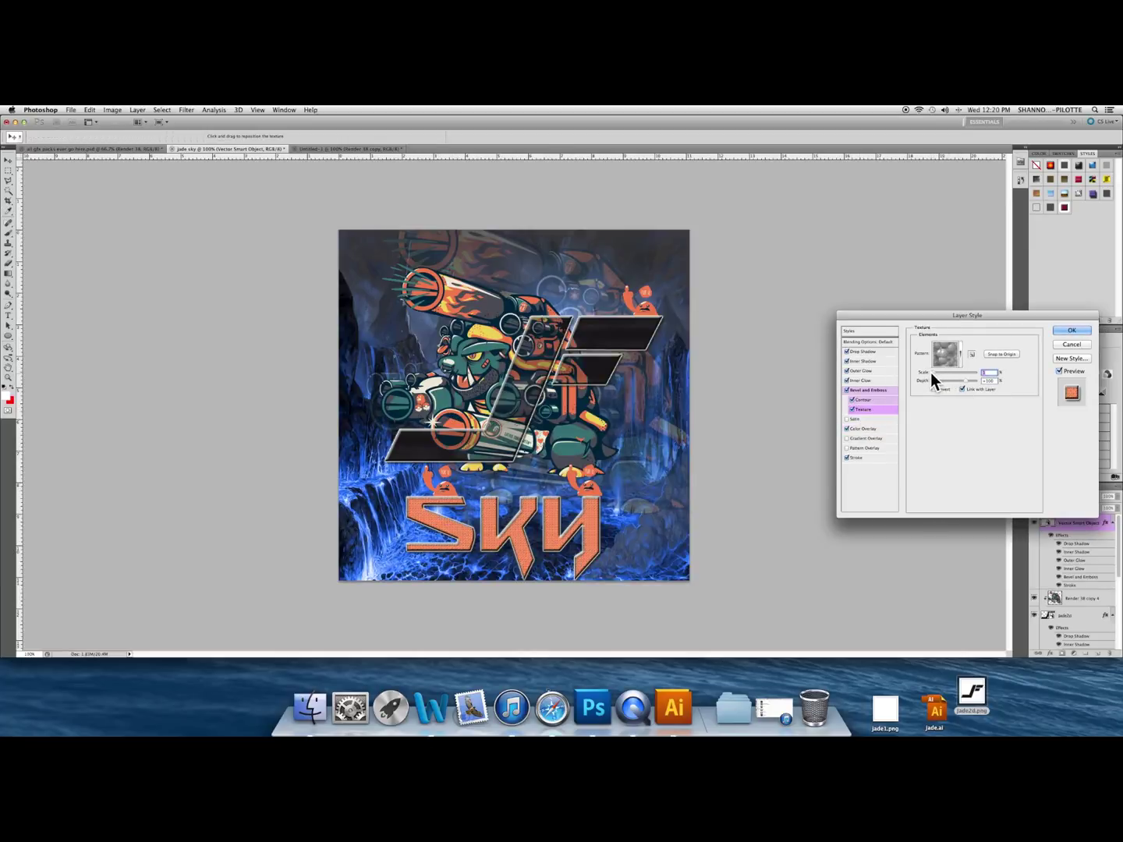
click(1072, 330)
Duplicate the orange SKY layer twice, offsetting the copies slightly up and to the right to build depth.
key(super+j)
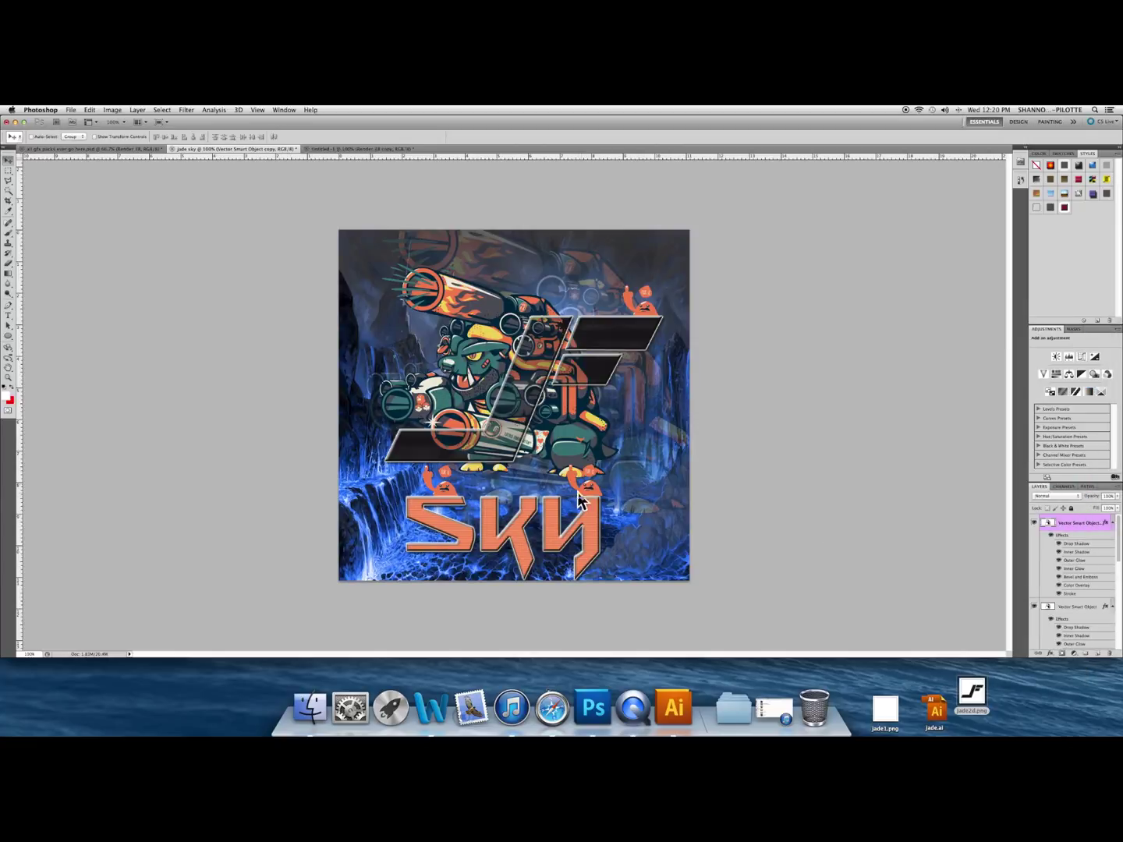
drag(580, 499, 568, 505)
right_click(1058, 528)
click(1014, 481)
click(645, 363)
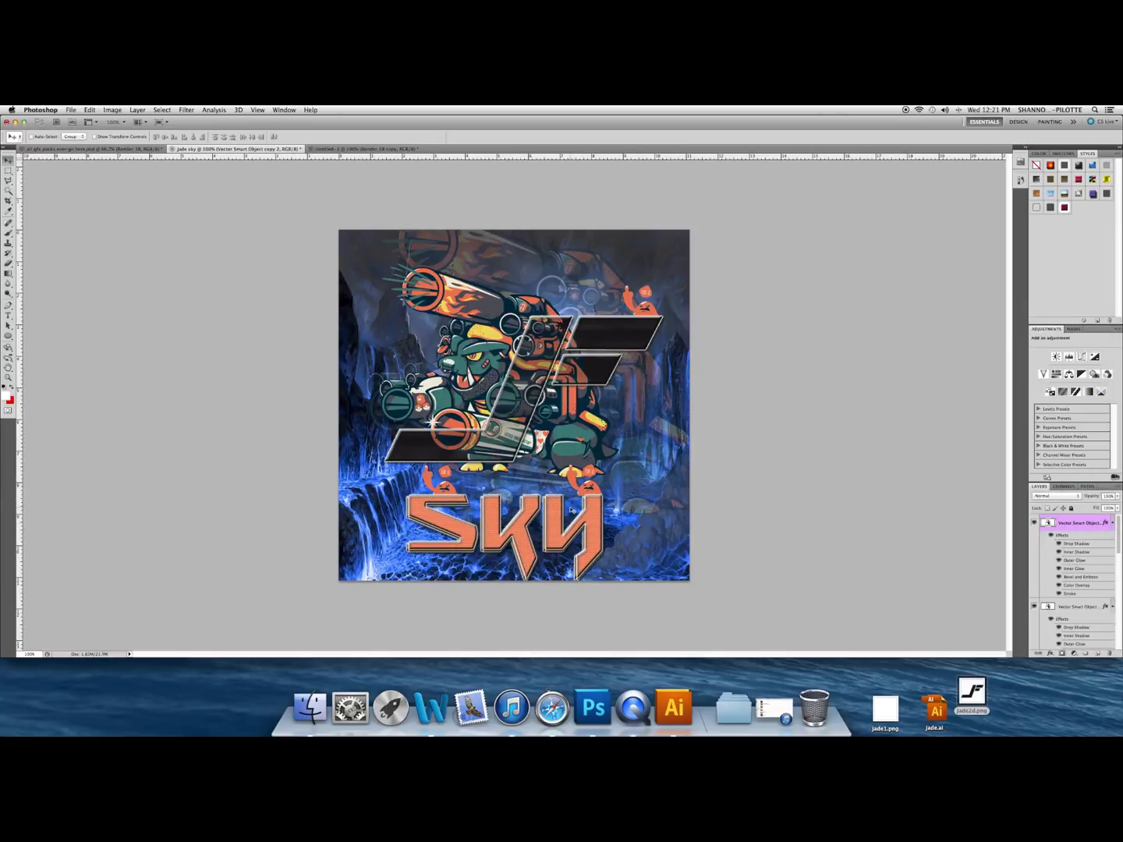
right_click(1096, 522)
right_click(1076, 520)
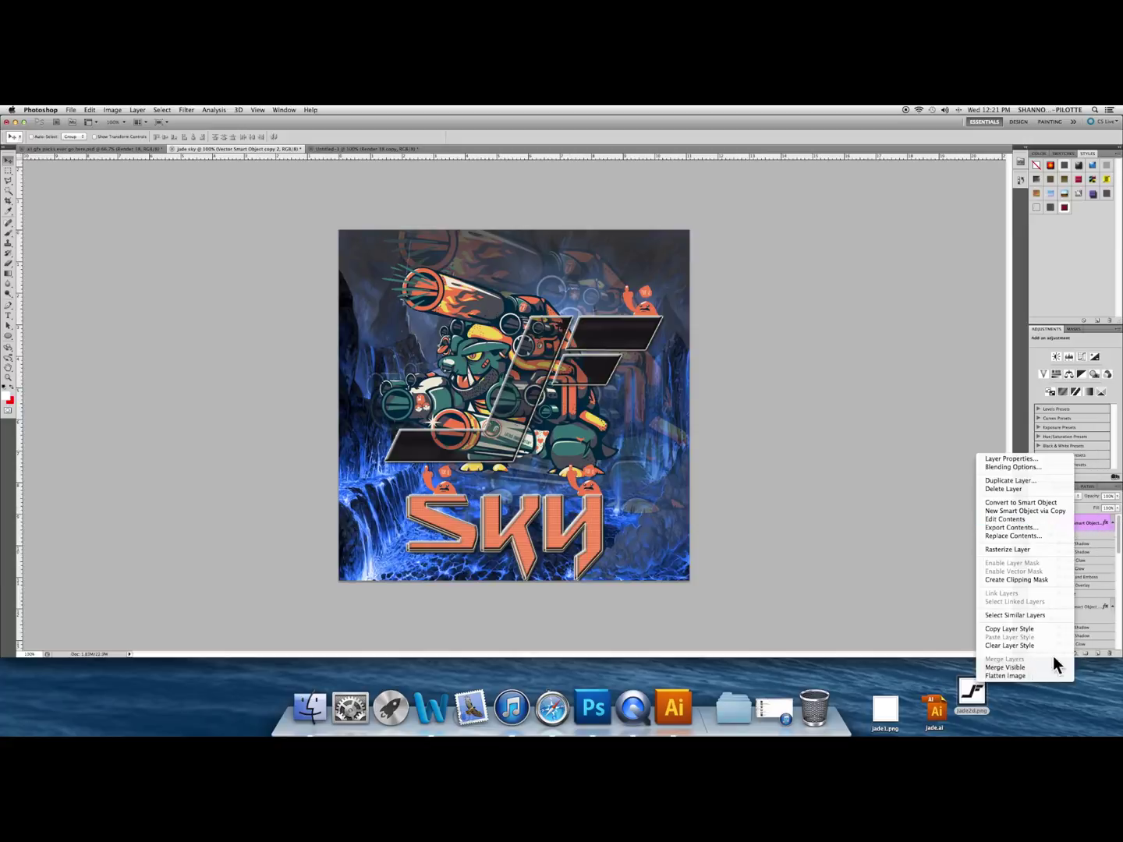
click(1053, 657)
Hide the JF logo, character, orange figure and background layers so only the SKY layers remain visible.
scroll(1054, 627, down, 5)
click(1035, 647)
scroll(1035, 629, down, 5)
click(1035, 529)
click(1034, 605)
click(1035, 622)
click(1034, 638)
scroll(1036, 633, down, 3)
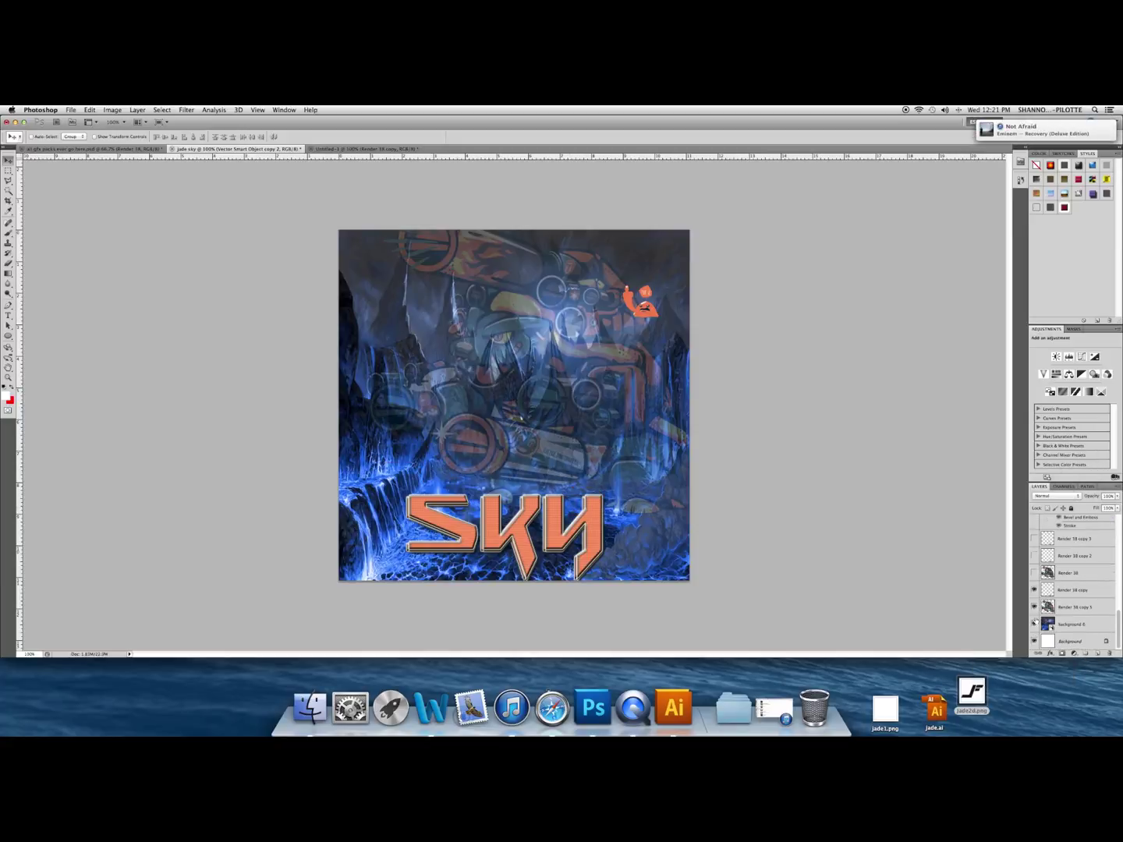
click(1034, 607)
click(1034, 625)
click(1034, 641)
Merge the visible SKY layers into one layer.
scroll(1039, 635, up, 10)
double_click(1081, 570)
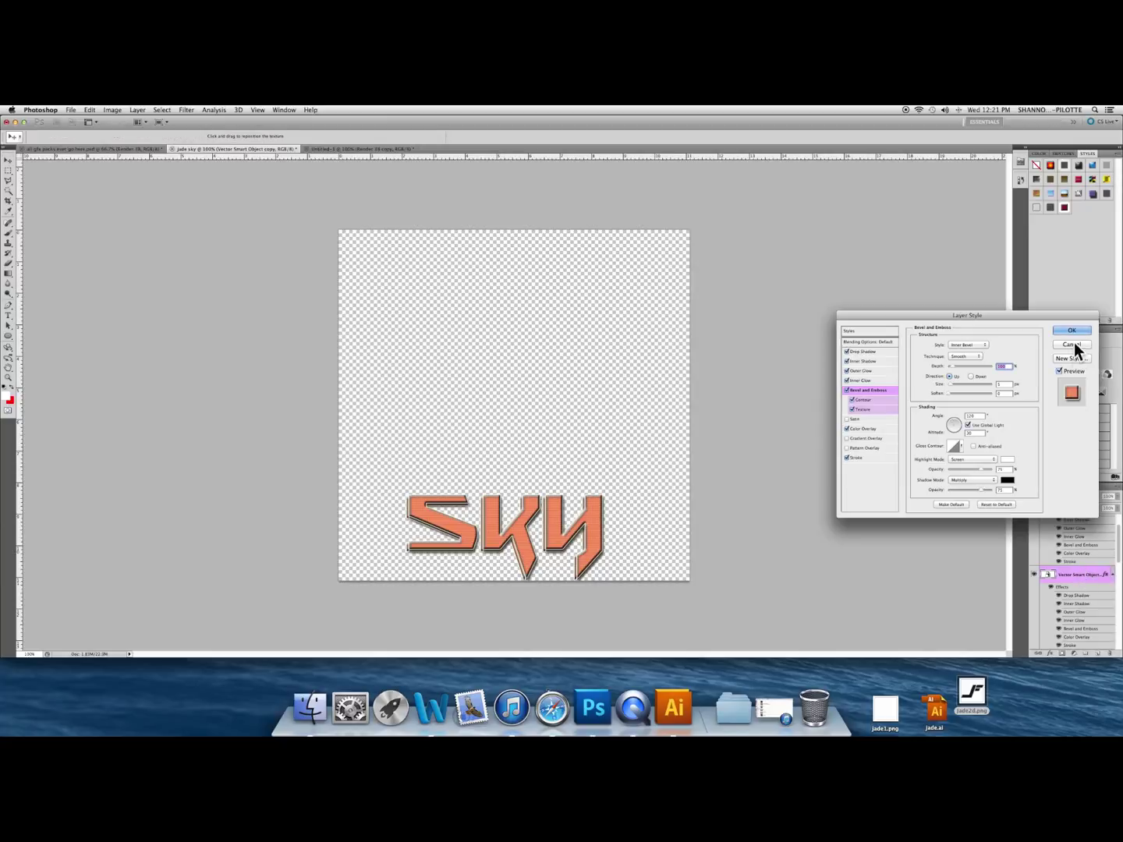
click(1075, 344)
right_click(1077, 575)
click(1039, 667)
Show the hidden JF logo, character, orange figure and cave background layers again.
scroll(1053, 593, up, 3)
click(1080, 540)
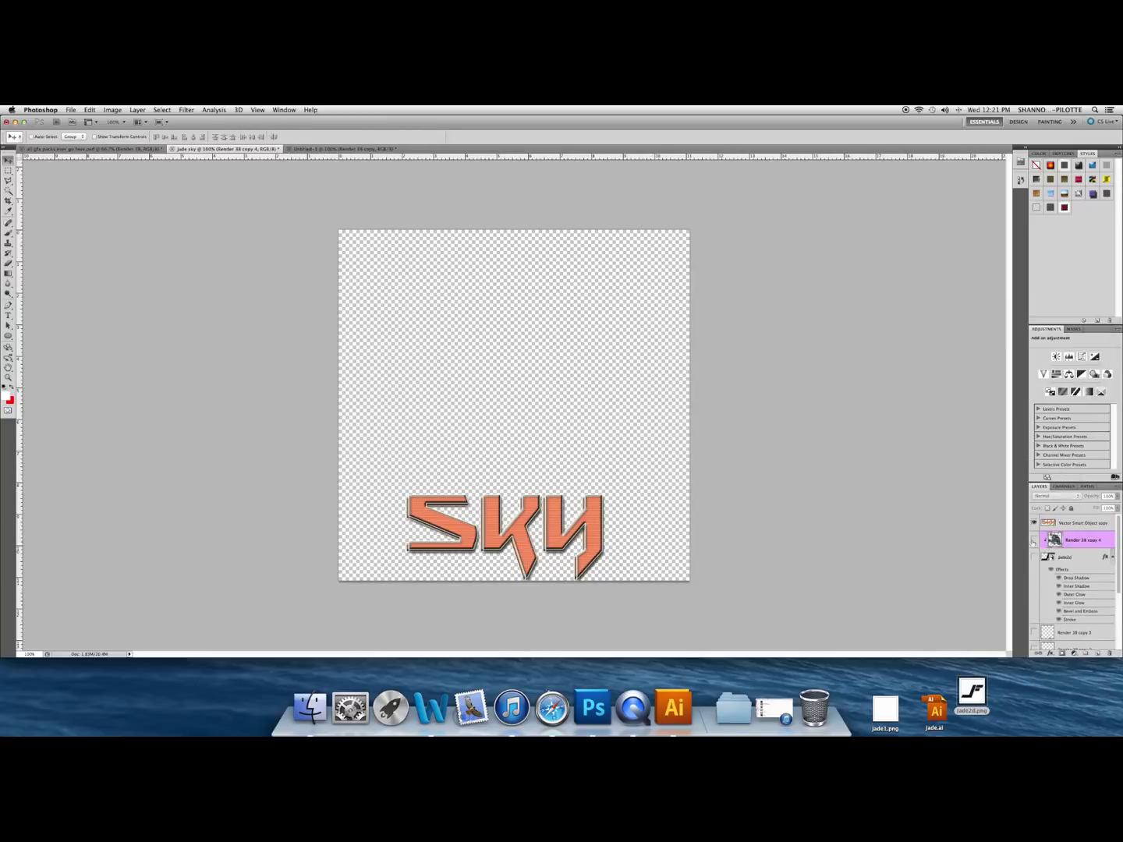
click(1035, 557)
click(1034, 557)
click(1034, 557)
click(1035, 633)
click(1035, 633)
scroll(1036, 638, down, 5)
drag(1034, 556, 1035, 625)
scroll(1043, 605, up, 3)
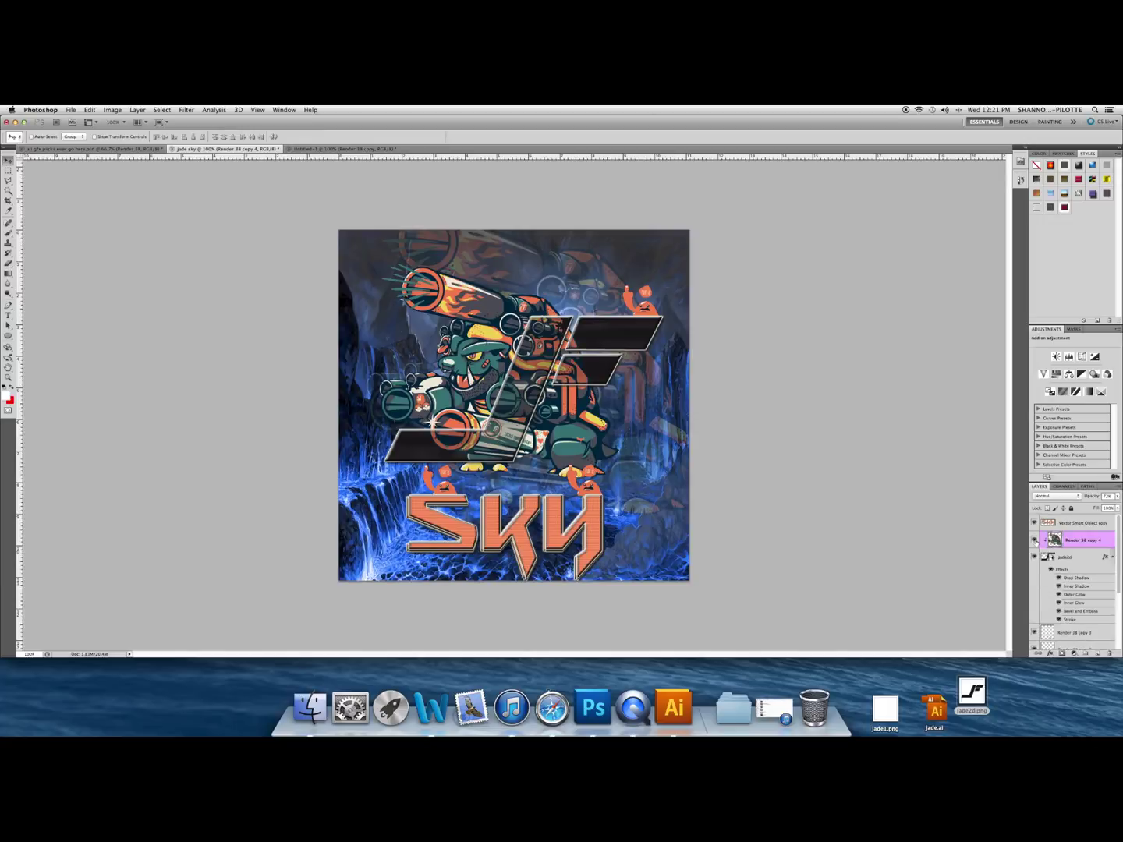
Add Inner Glow, Outer Glow, Inner Shadow and Drop Shadow effects to the merged SKY layer.
right_click(1068, 521)
click(1057, 490)
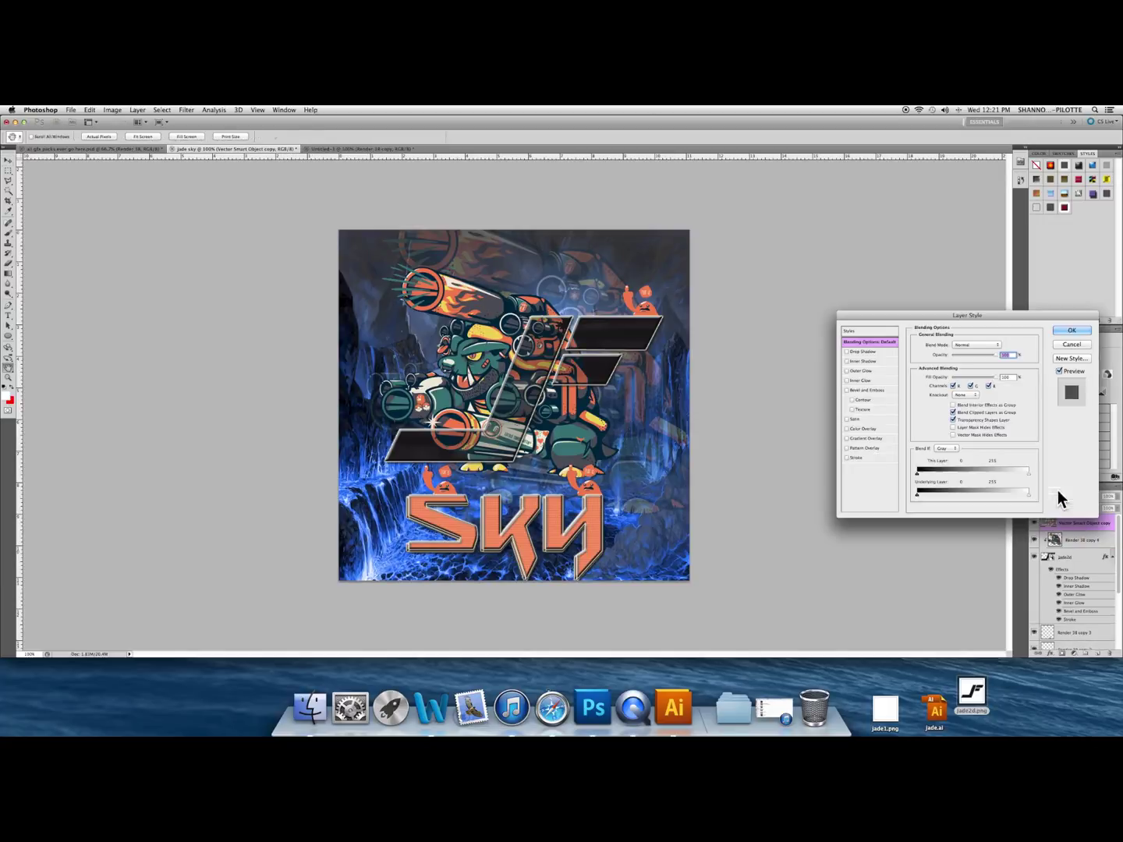
click(847, 380)
click(846, 370)
click(847, 362)
click(846, 352)
Add a Pattern Overlay and a 1 px stroke to the merged SKY layer and apply the style.
click(846, 458)
click(868, 449)
click(864, 458)
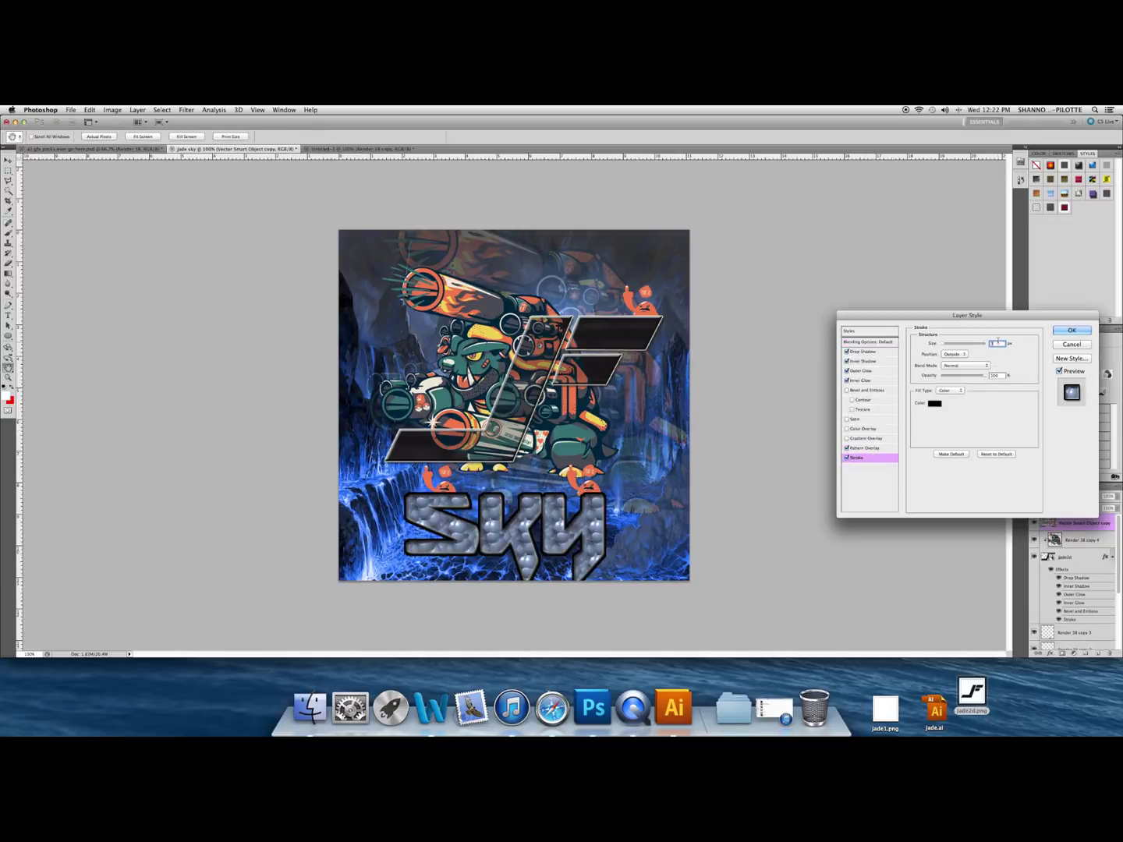
text(1)
click(1080, 330)
Reopen the merged SKY layer's blending options and turn off its Pattern Overlay.
right_click(1070, 522)
click(1045, 490)
click(847, 448)
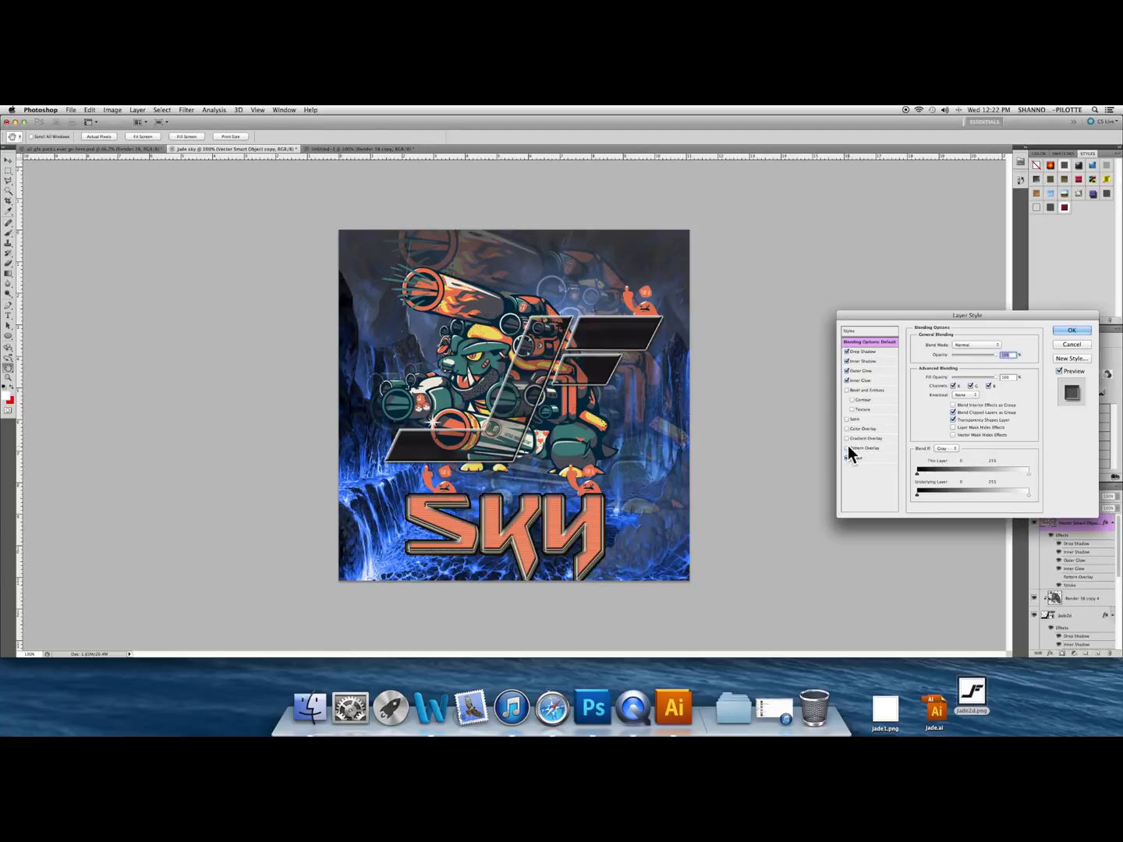
Try a light grey #cccccc stroke on the SKY text, turn the stroke off, and preview a Gradient Overlay.
click(853, 457)
click(934, 404)
mouse_move(572, 352)
mouse_down()
mouse_move(515, 344)
mouse_move(521, 371)
mouse_up()
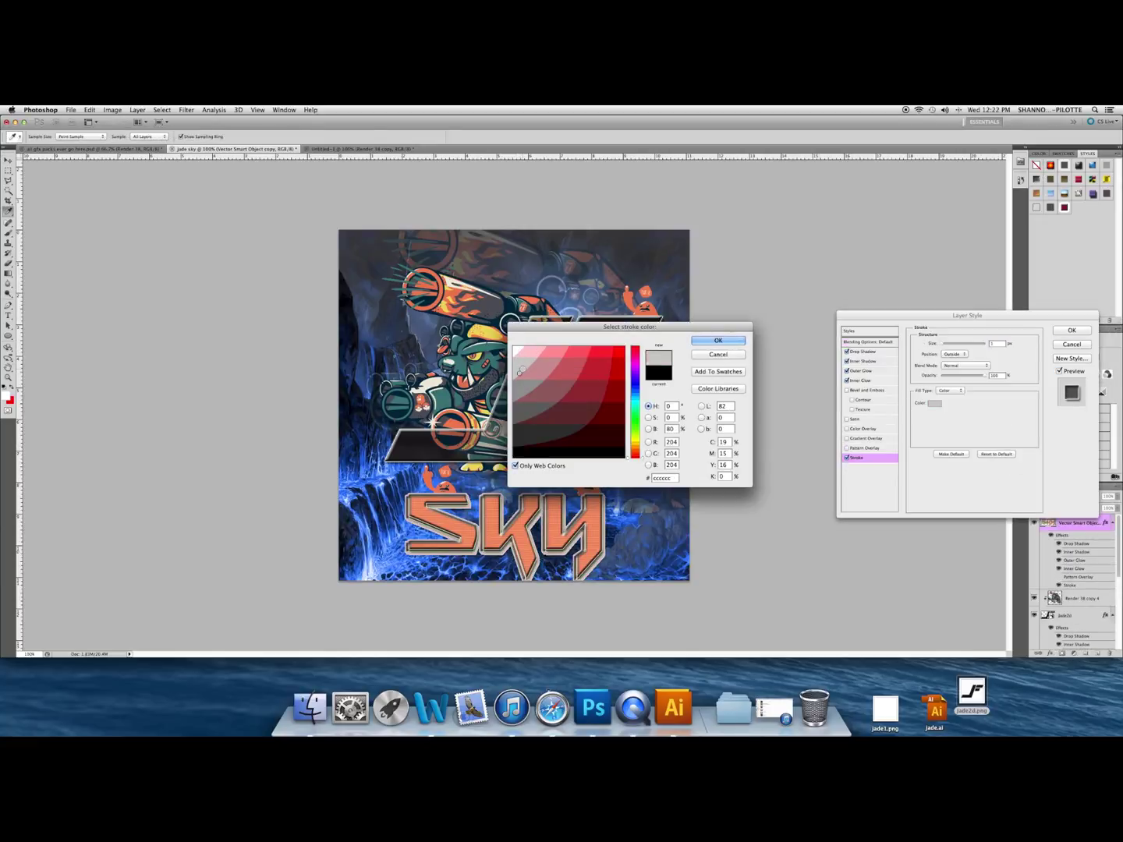
click(718, 340)
click(847, 457)
click(847, 439)
click(847, 438)
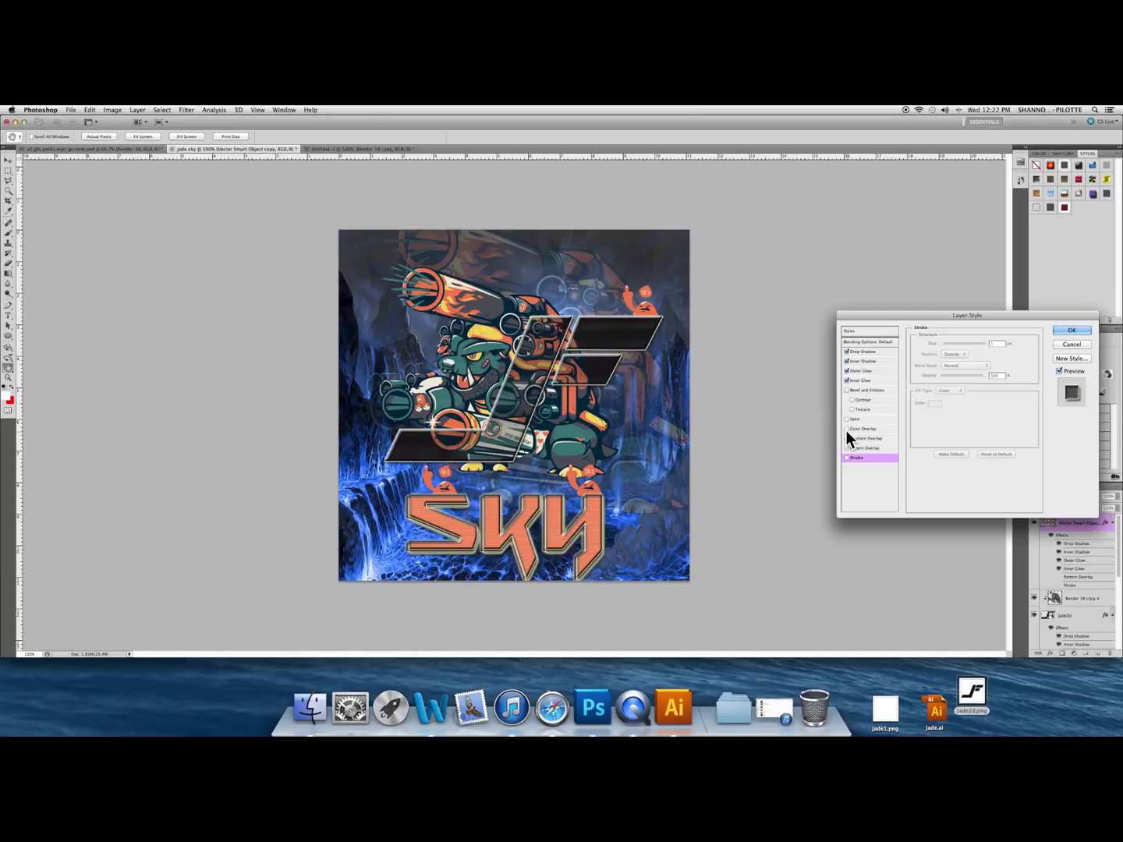
Enable a red Color Overlay on the merged SKY layer and reduce its opacity.
click(848, 428)
click(863, 429)
mouse_move(984, 356)
mouse_down()
mouse_move(952, 354)
mouse_move(935, 371)
mouse_move(977, 380)
mouse_move(944, 380)
mouse_move(960, 380)
mouse_up()
Enable the SKY layer's bevel contour and texture, choose the second texture pattern, and apply the layer style.
click(852, 400)
click(852, 409)
click(862, 410)
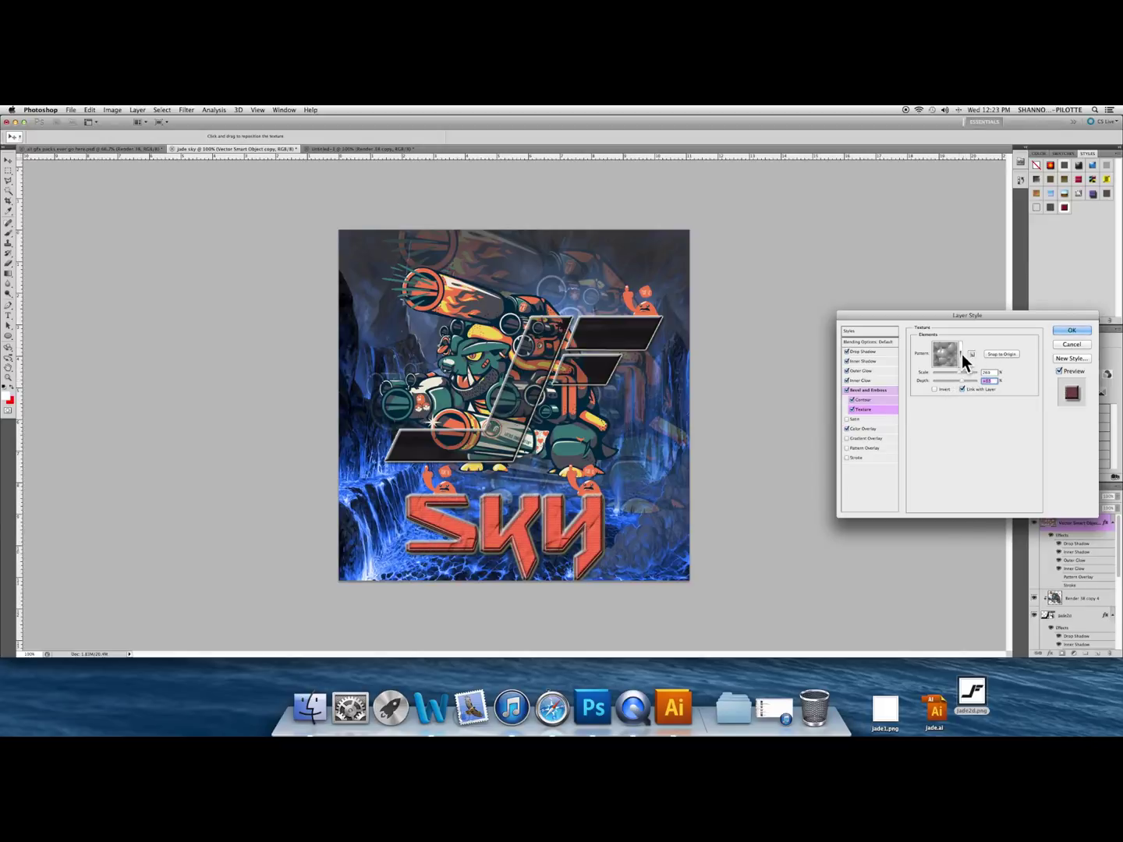
click(971, 354)
key(Return)
click(960, 355)
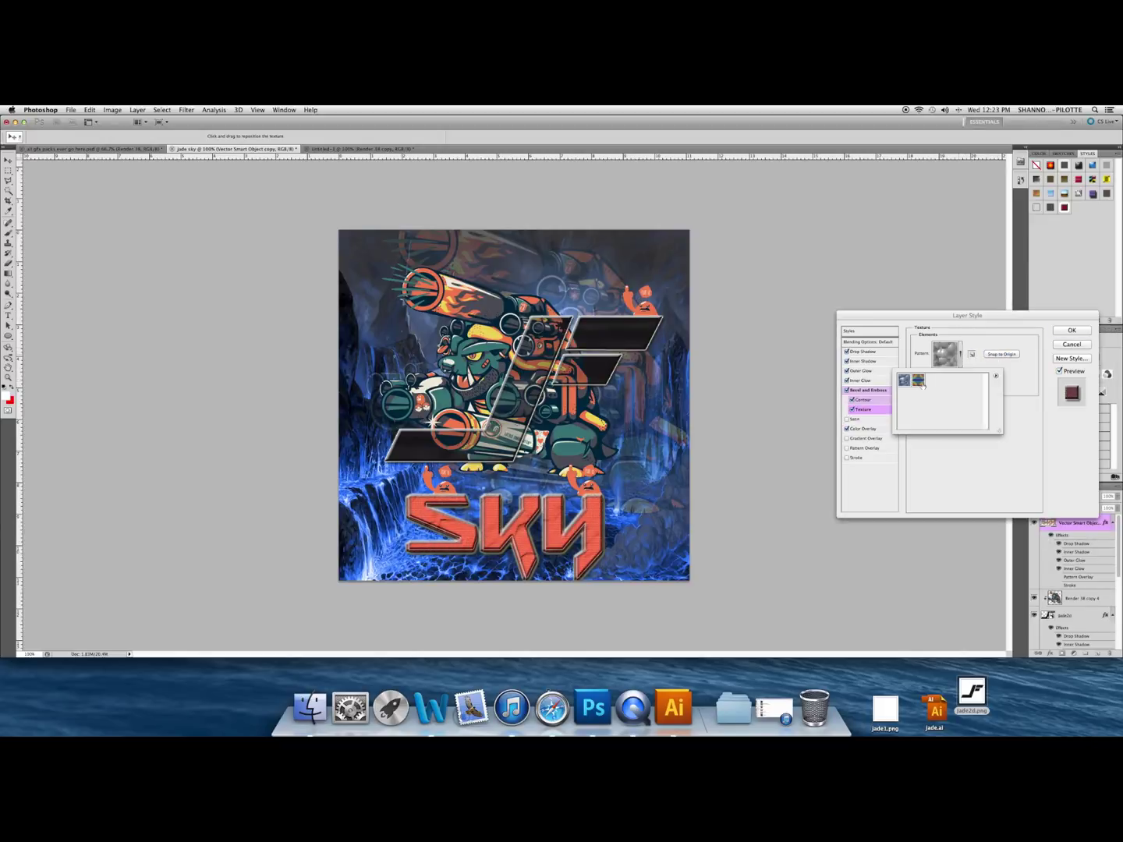
click(920, 382)
click(1070, 331)
click(1070, 331)
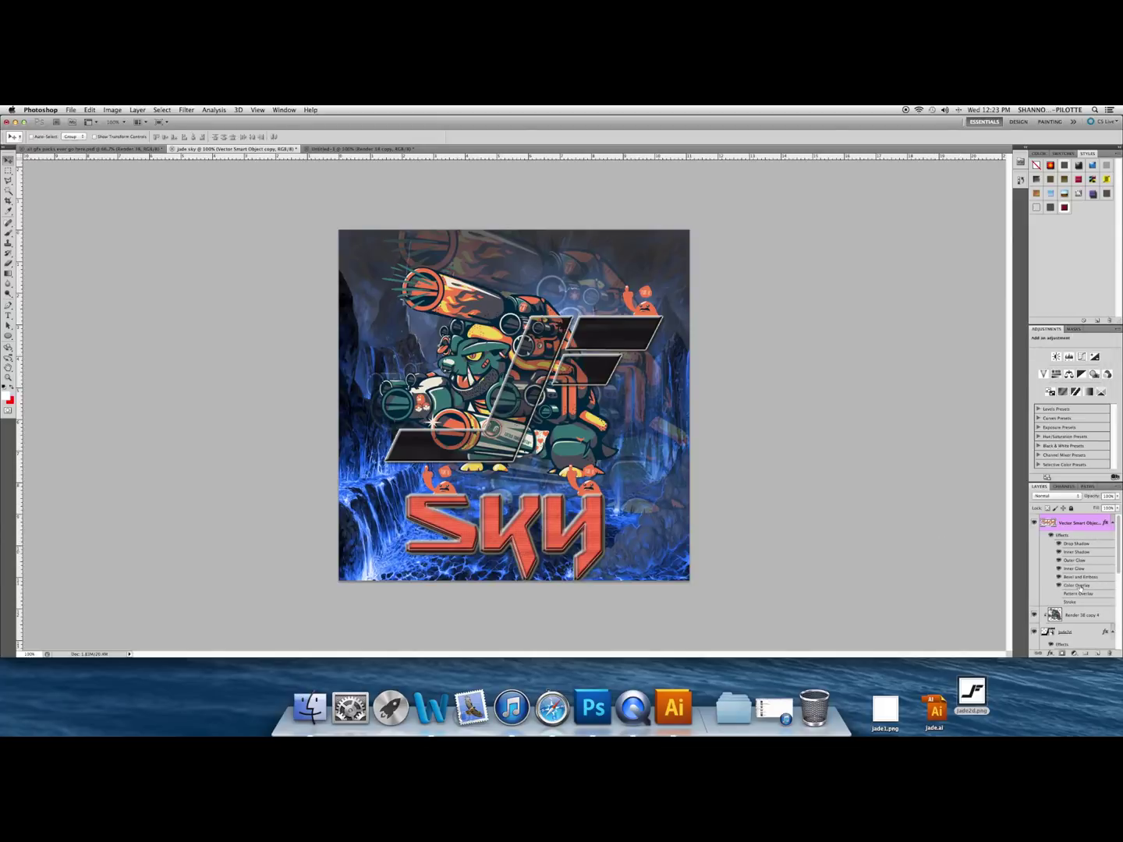
right_click(635, 700)
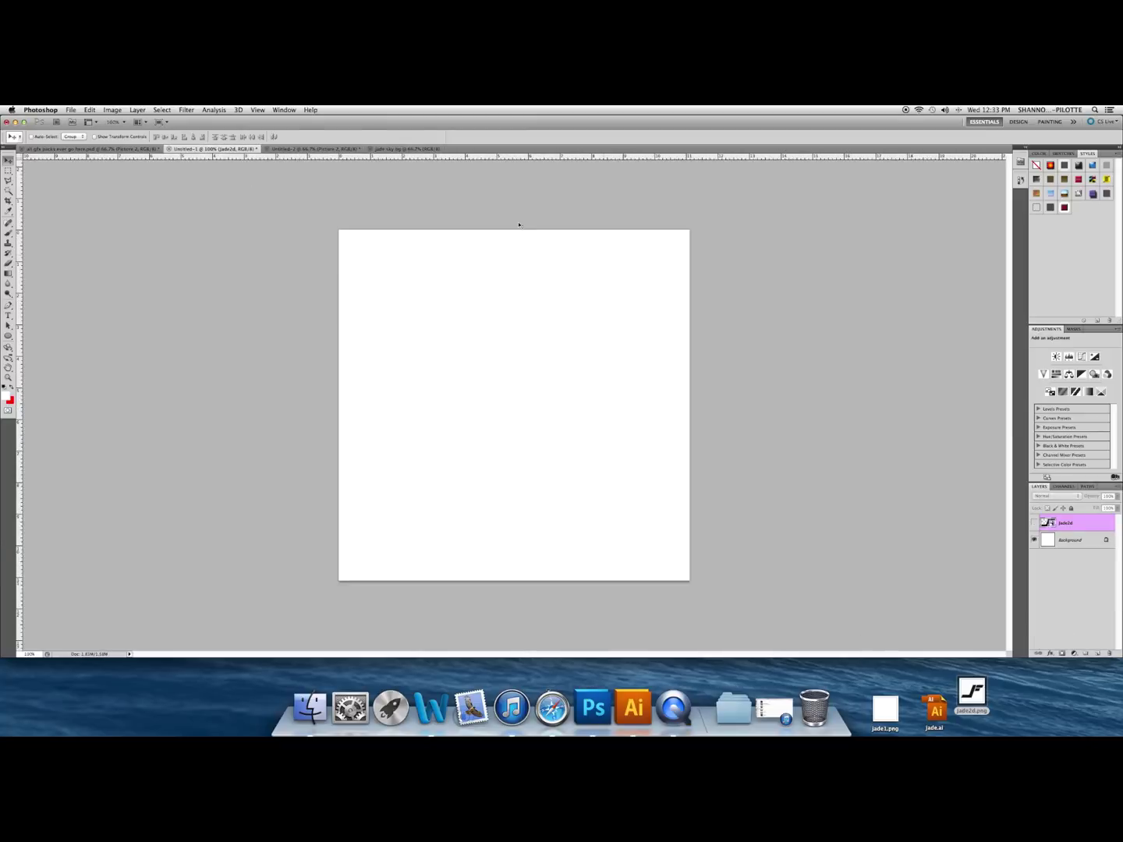
Duplicate the Picture 2 dragon layer from Untitled-2 into the jade sky bg document.
click(316, 148)
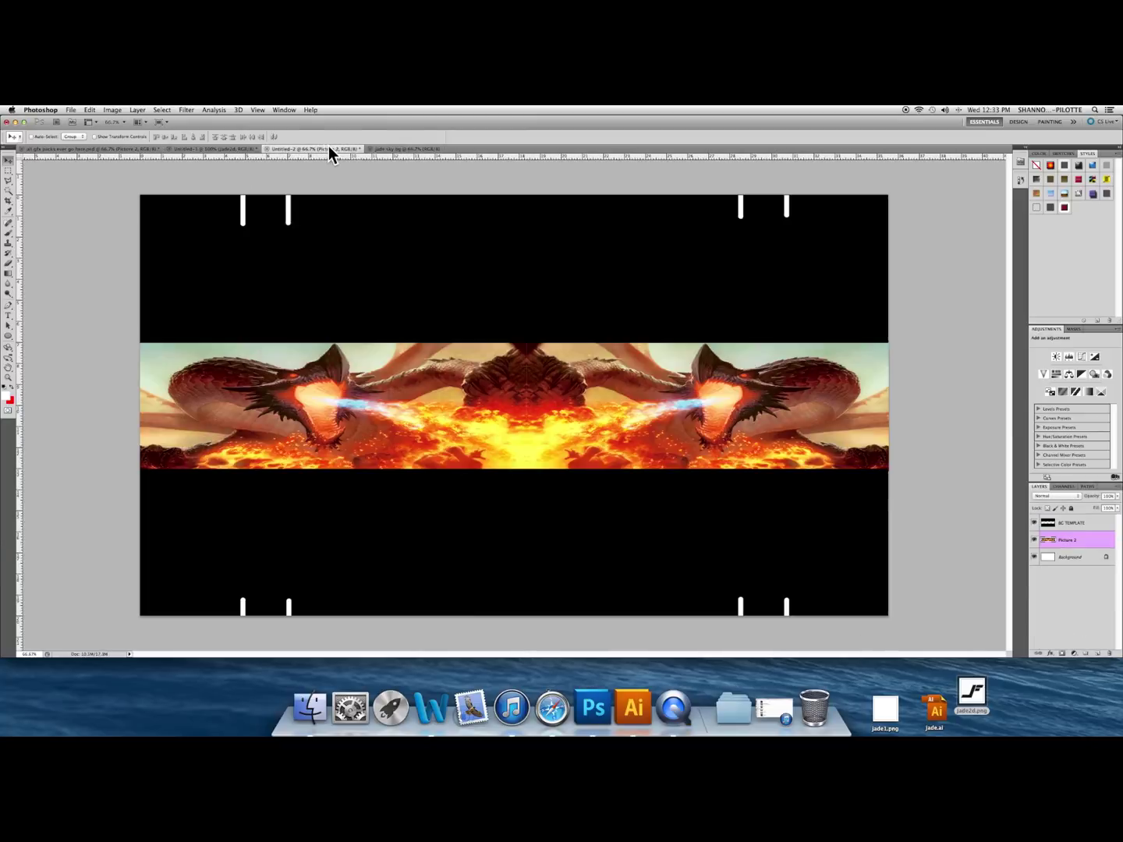
right_click(1069, 540)
click(1062, 515)
click(578, 396)
click(569, 401)
key(Return)
Duplicate the BG TEMPLATE layer from Untitled-2 into jade sky bg and open that document.
right_click(1070, 522)
click(1053, 511)
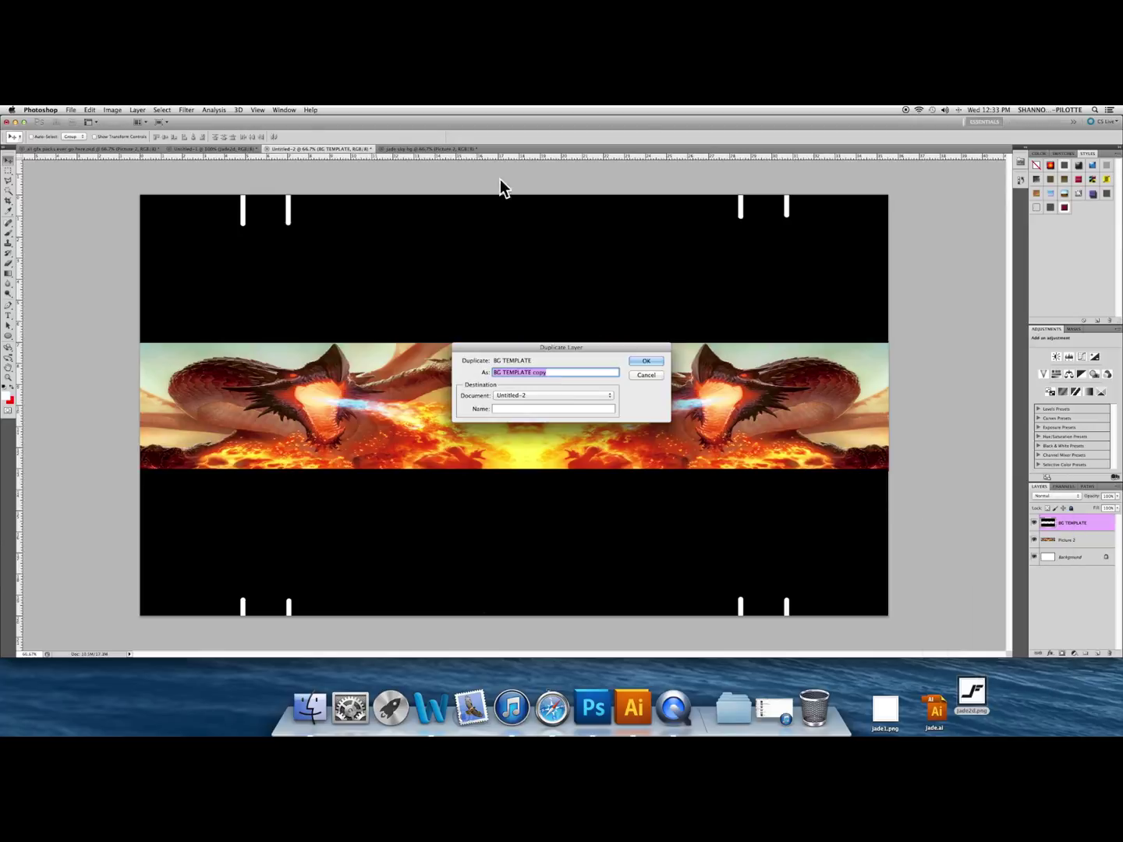
click(571, 396)
click(569, 404)
click(645, 362)
click(450, 149)
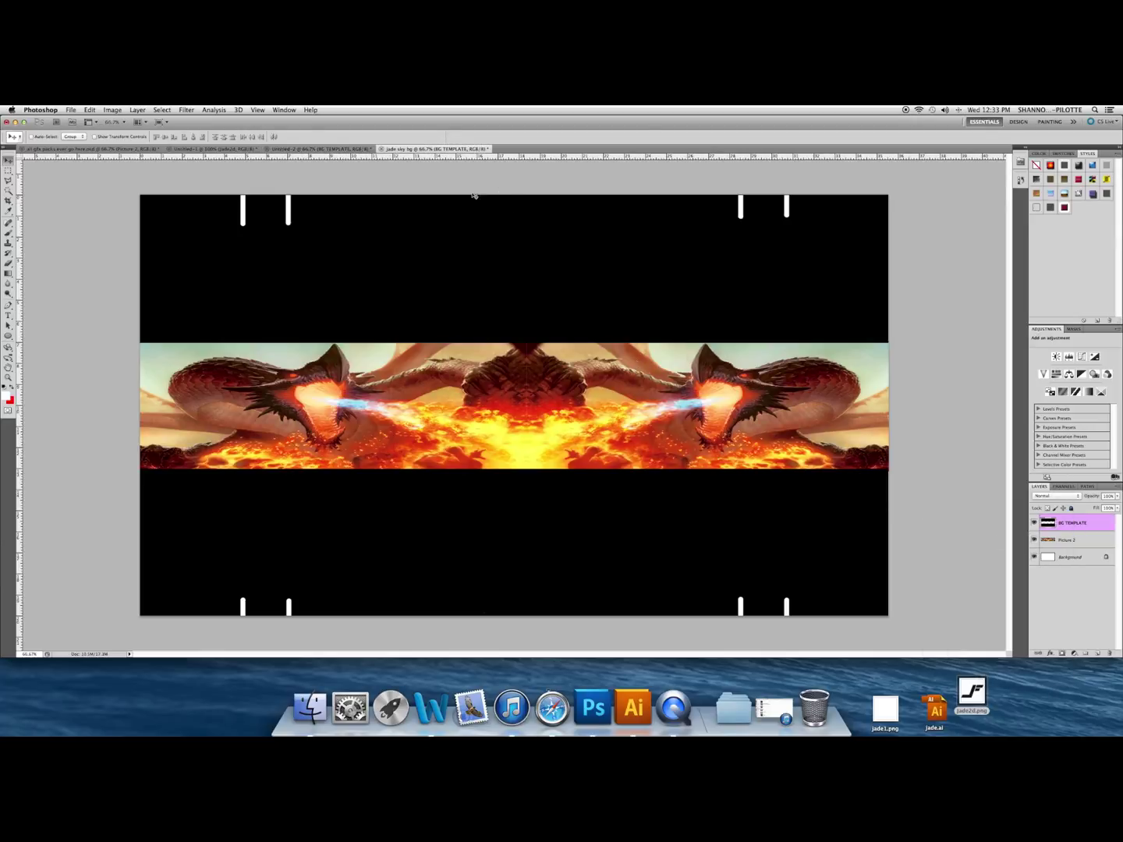
Duplicate the Jade2d layer from Untitled-1 into jade sky bg and open that document.
click(215, 149)
right_click(1070, 523)
click(1006, 488)
click(577, 395)
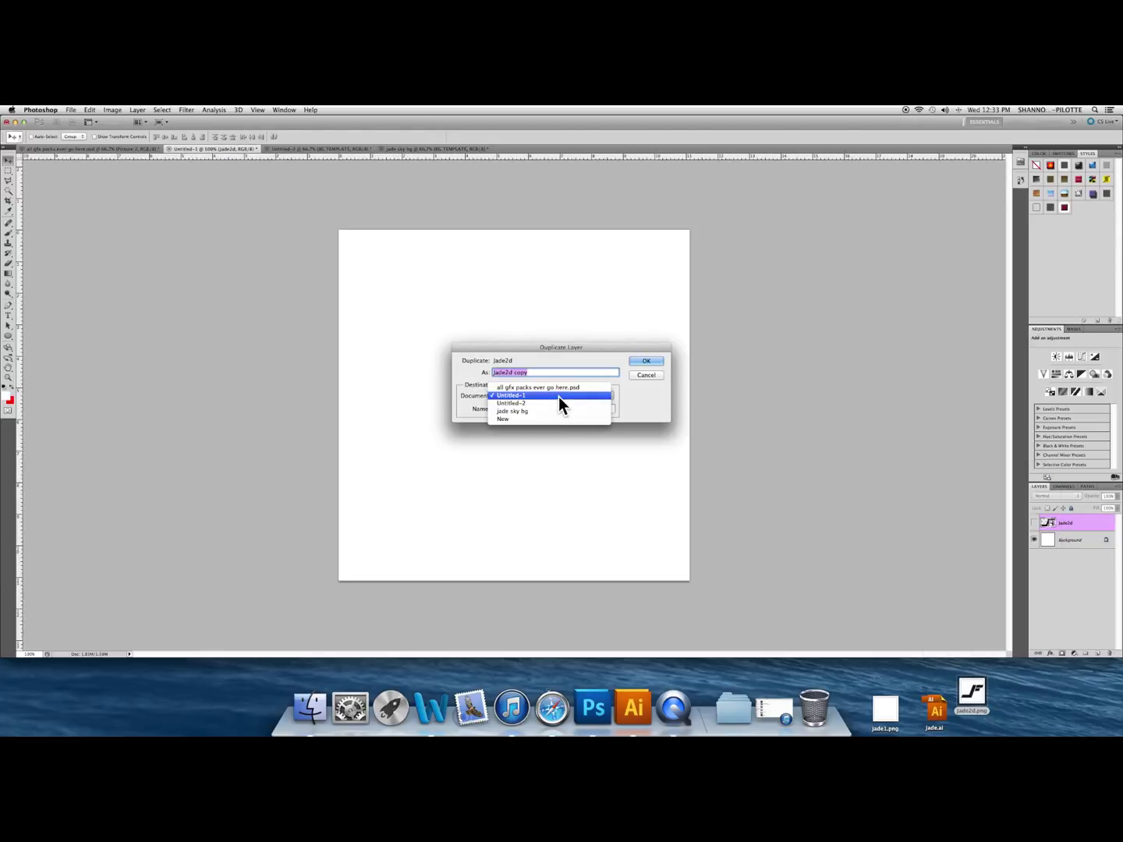
click(538, 411)
click(647, 361)
click(428, 149)
Make the Jade2d layer visible and move the JF logo onto the middle of the dragon strip.
double_click(1045, 524)
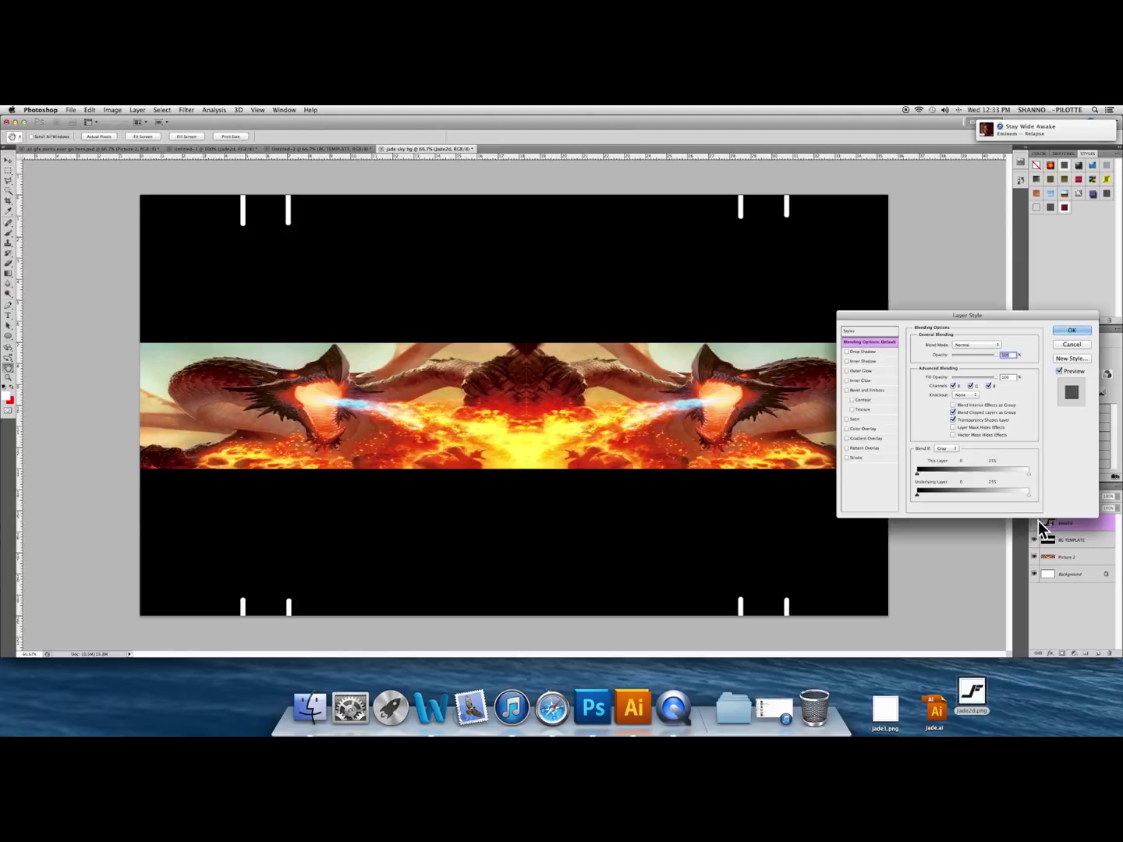
click(1078, 345)
click(1034, 523)
drag(360, 375, 598, 336)
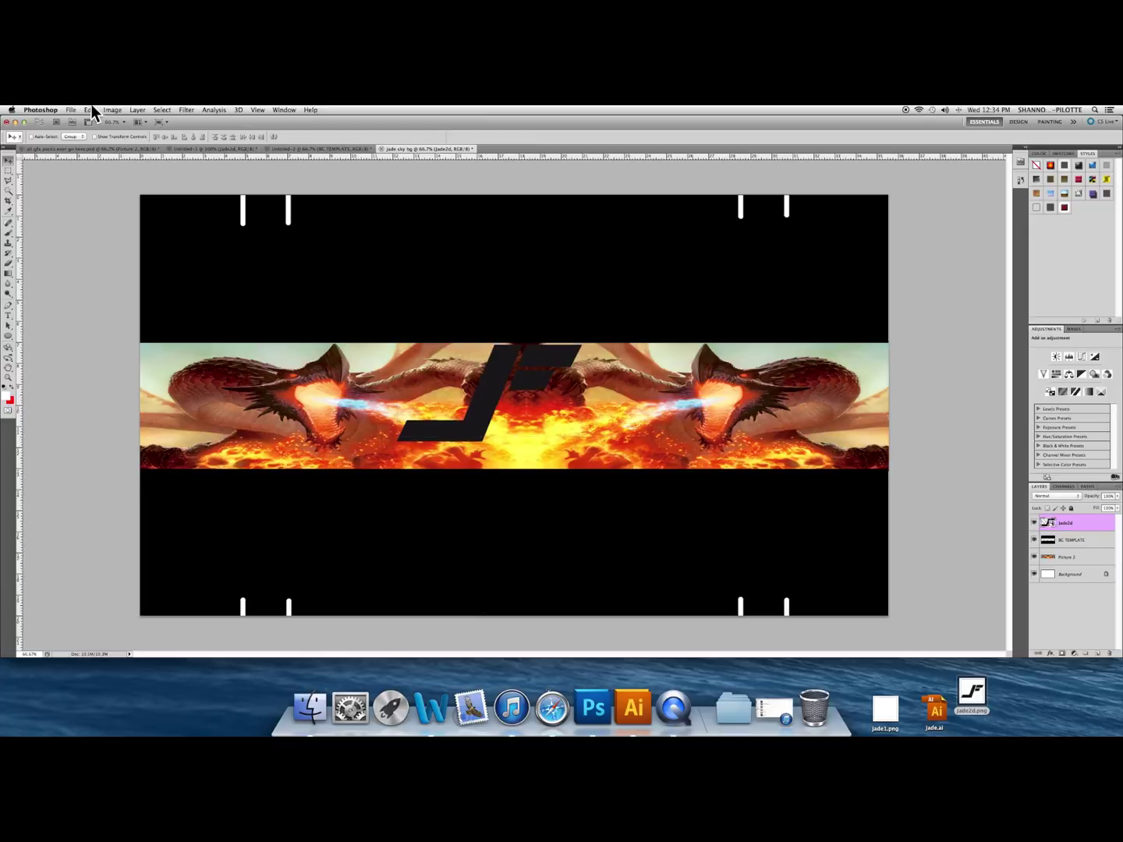
Scale the JF logo down so it fits within the height of the dragon strip and reposition it near the centre.
click(91, 110)
mouse_move(125, 304)
click(227, 330)
drag(396, 305, 426, 334)
key(Return)
mouse_move(539, 342)
mouse_down()
mouse_move(524, 371)
mouse_move(534, 367)
mouse_up()
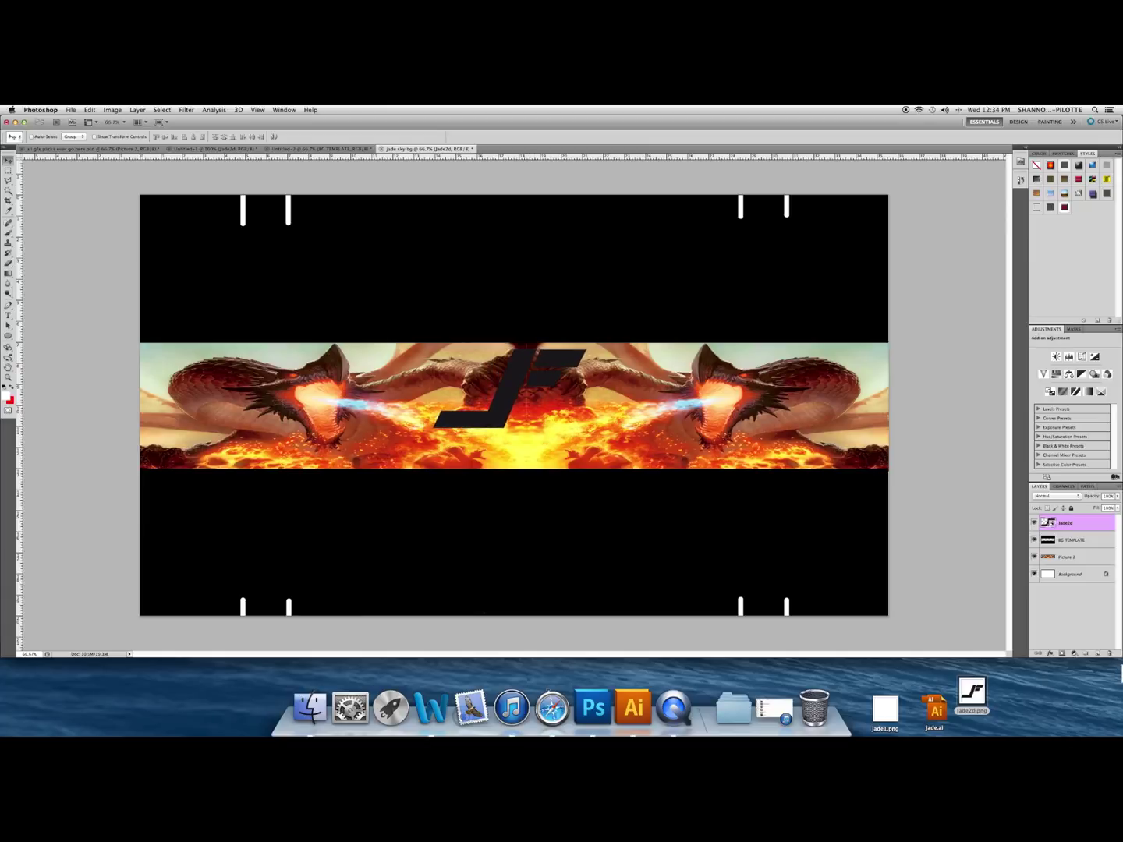
Style the JF logo with drop and inner shadows, outer and inner glows, a contoured bevel, and a white 1 px stroke.
double_click(1054, 531)
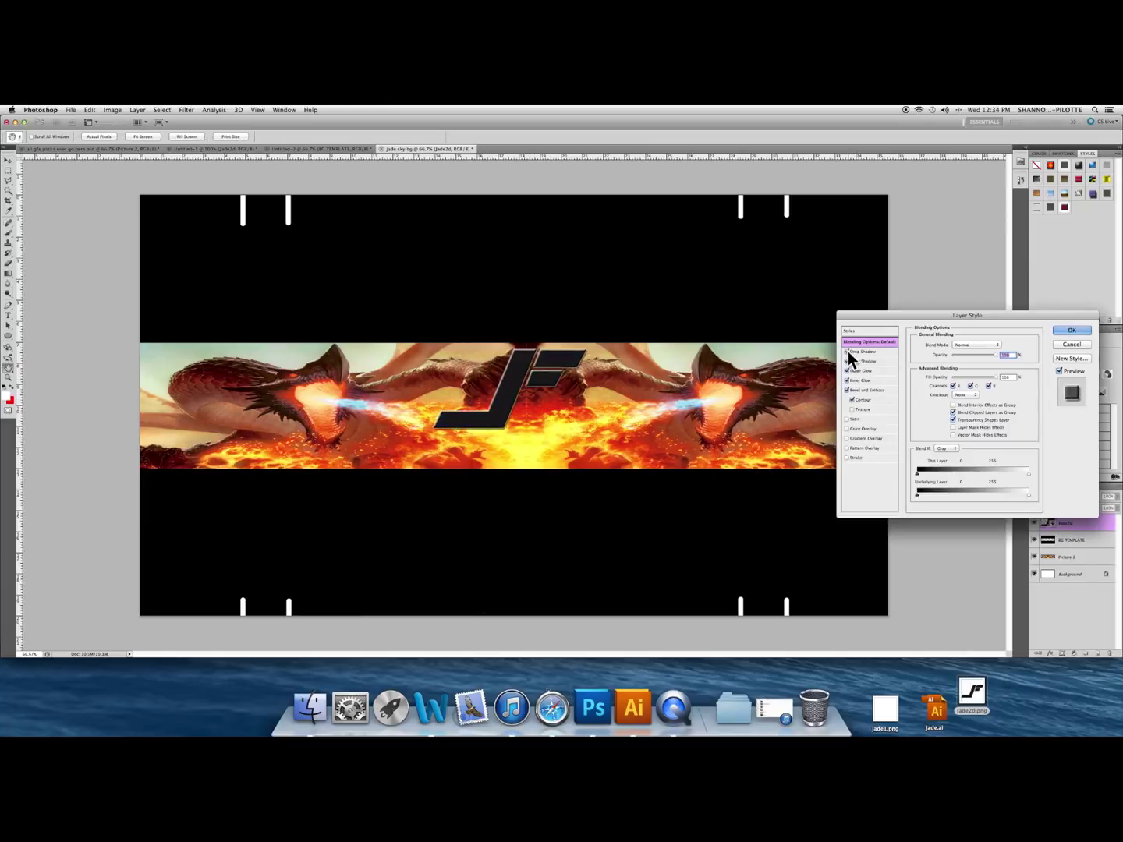
click(854, 458)
click(934, 403)
click(515, 349)
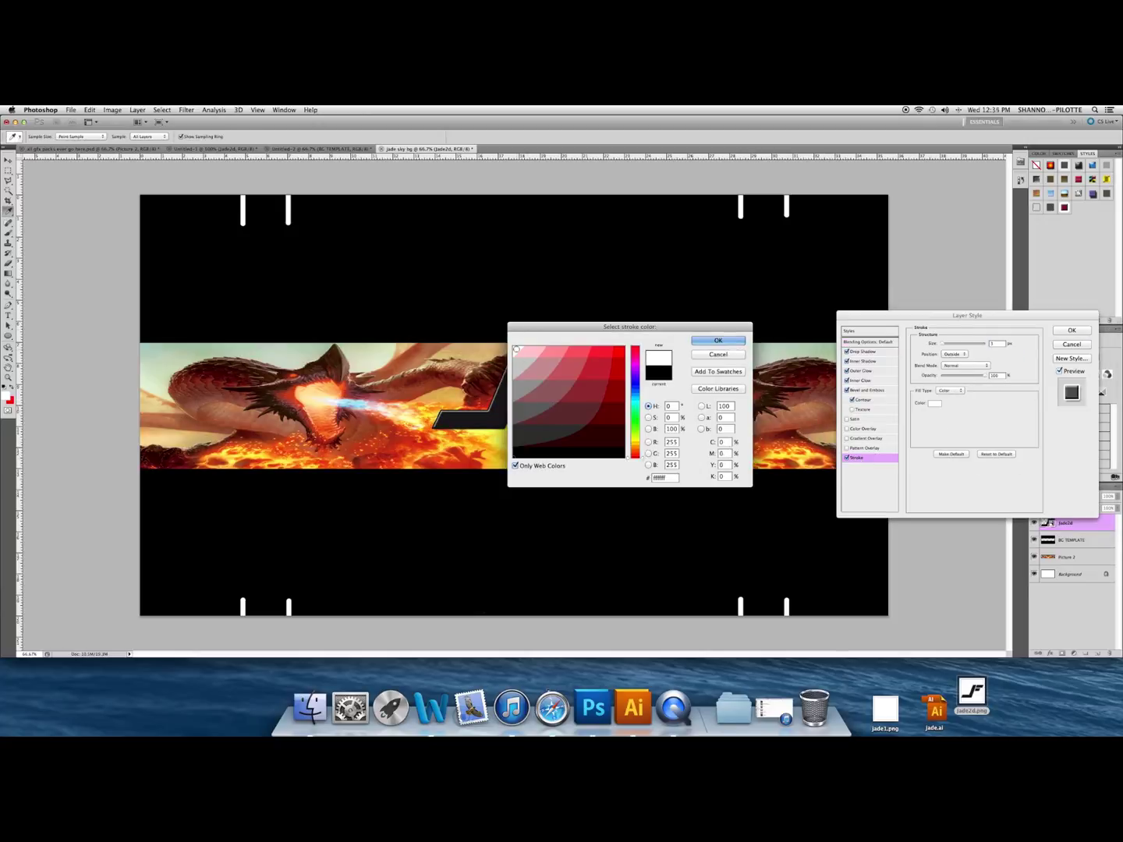
click(718, 341)
text(1)
click(1073, 331)
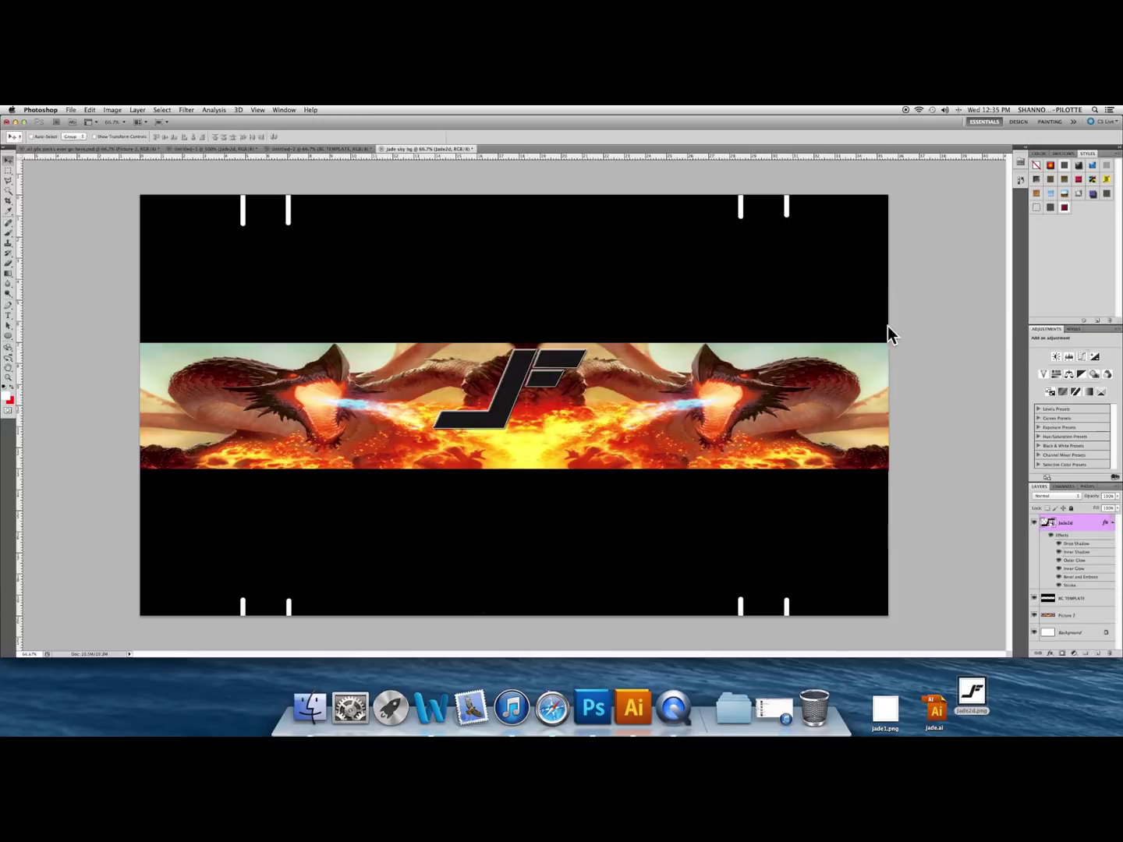
Switch to Illustrator, enter SKY in the text frame, and narrow the frame around the word.
click(617, 706)
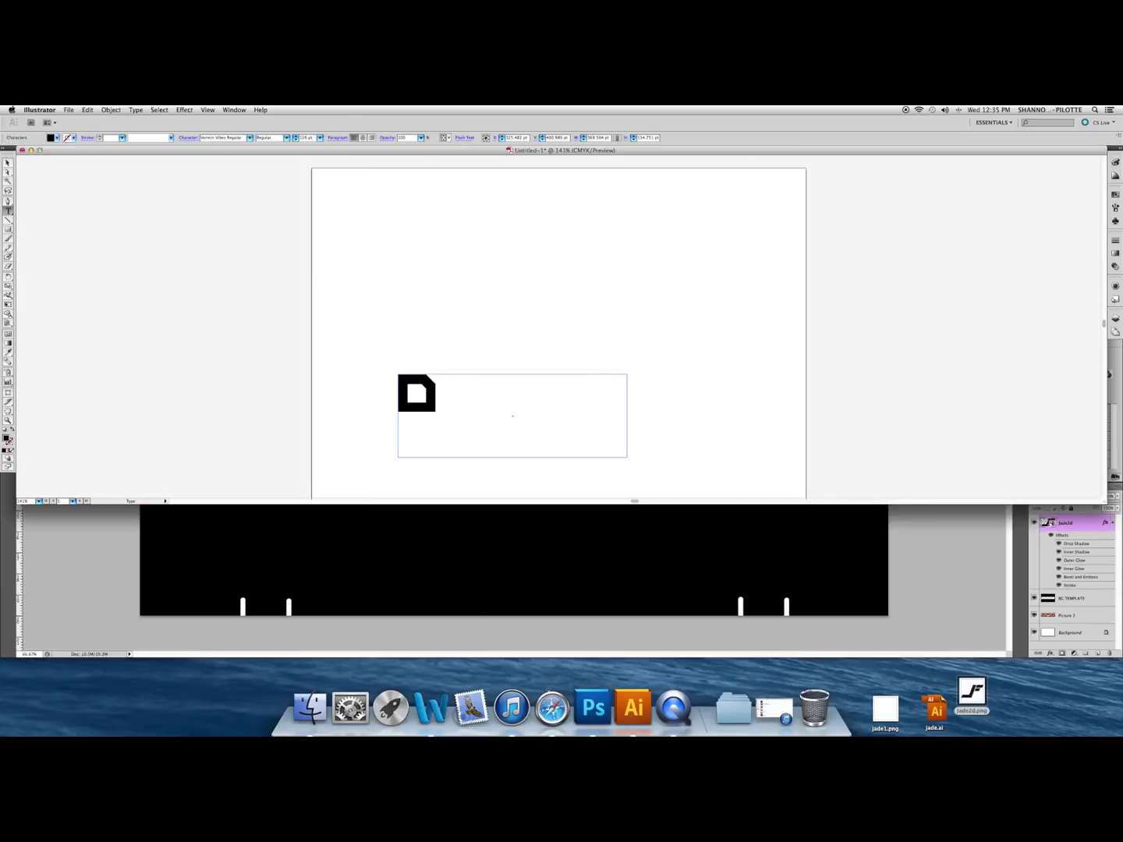
text(SKY)
click(9, 167)
drag(627, 416, 531, 415)
Bring the SKY text into the jade sky bg document, enlarge it, and place it beneath the JF logo, offset to the right.
drag(465, 394, 468, 574)
mouse_move(404, 458)
mouse_down()
mouse_move(598, 459)
mouse_move(401, 452)
mouse_up()
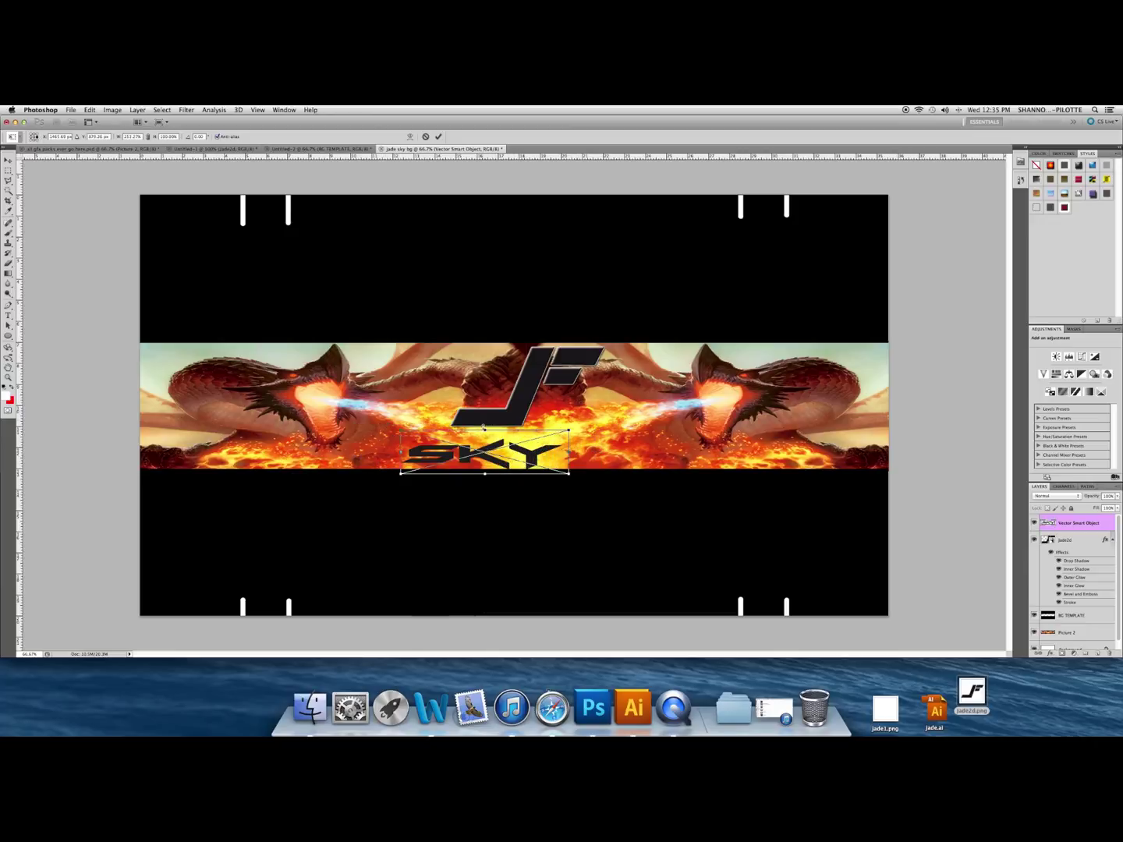
drag(484, 428, 558, 458)
drag(575, 401, 575, 369)
drag(558, 434, 564, 436)
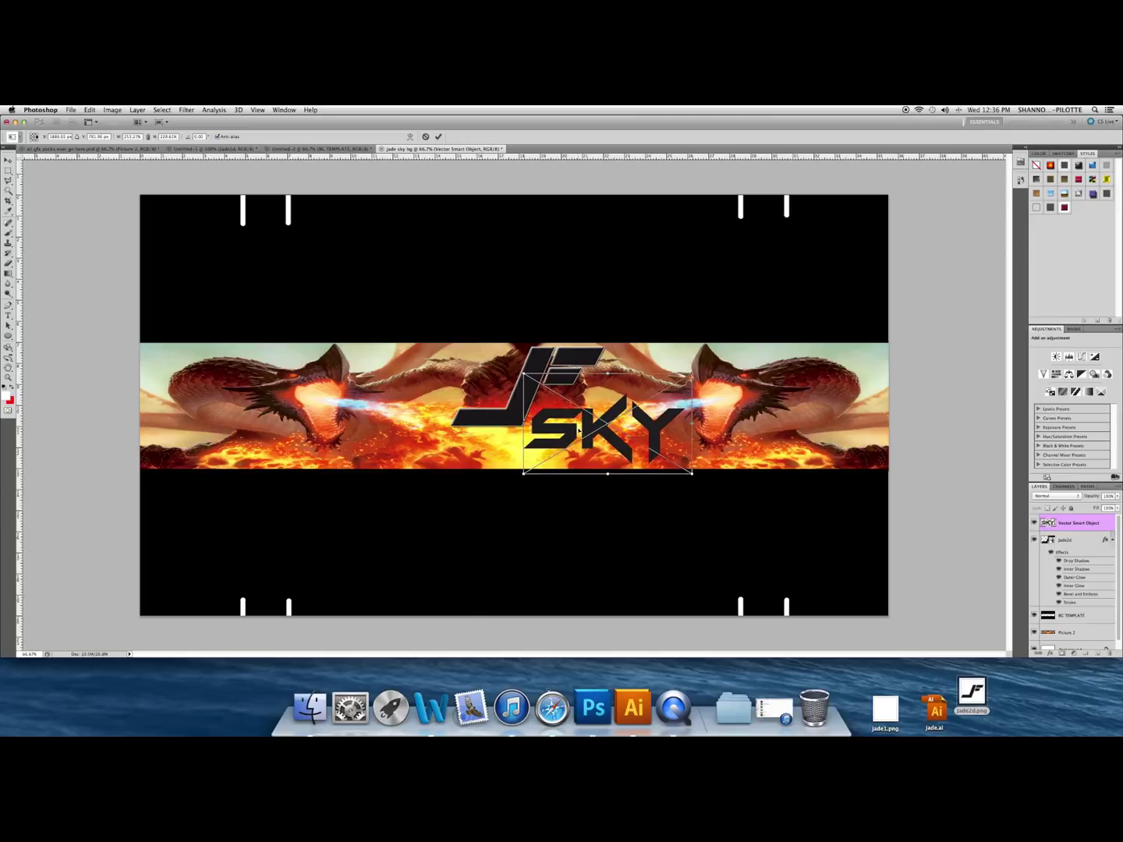
key(Return)
Enable Drop Shadow, Inner Shadow, Outer Glow, Inner Glow, Stroke, and Bevel and Emboss with Contour and Texture on the SKY layer.
right_click(1053, 527)
click(991, 468)
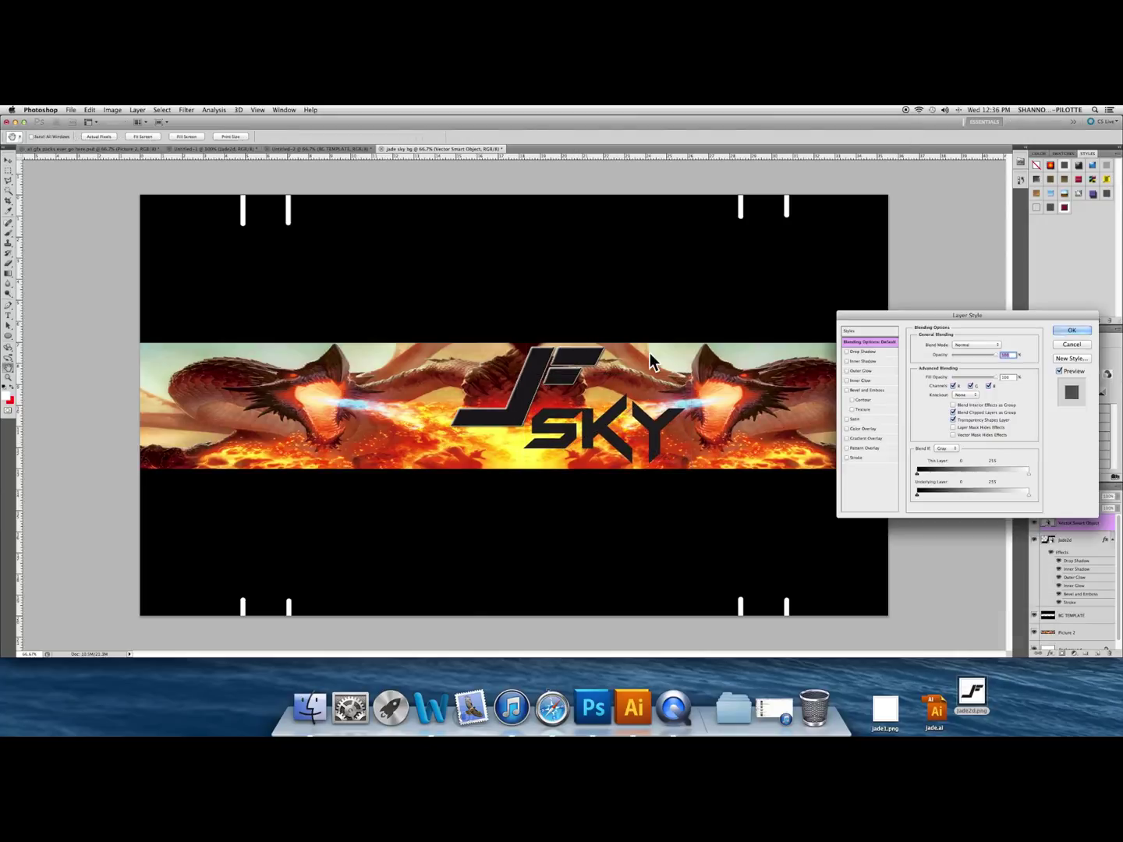
click(852, 399)
click(853, 409)
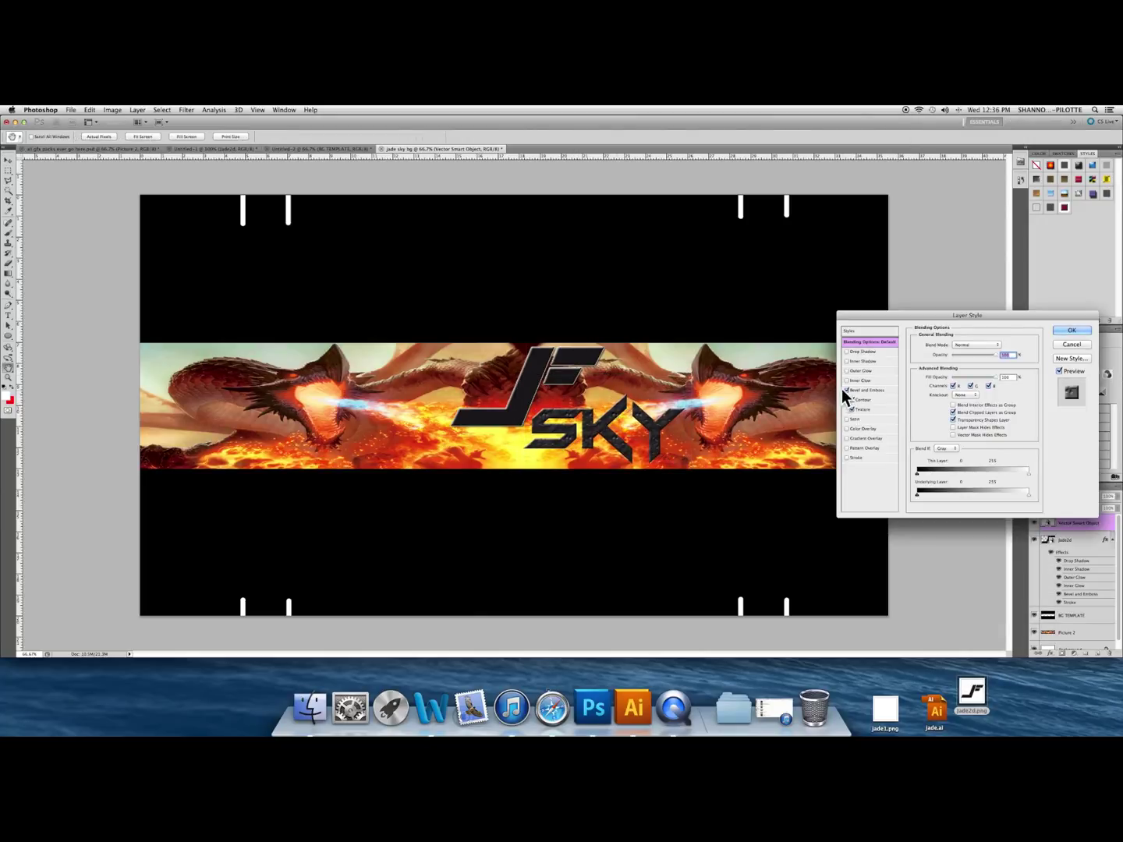
click(847, 380)
click(847, 370)
click(847, 361)
click(847, 351)
click(847, 457)
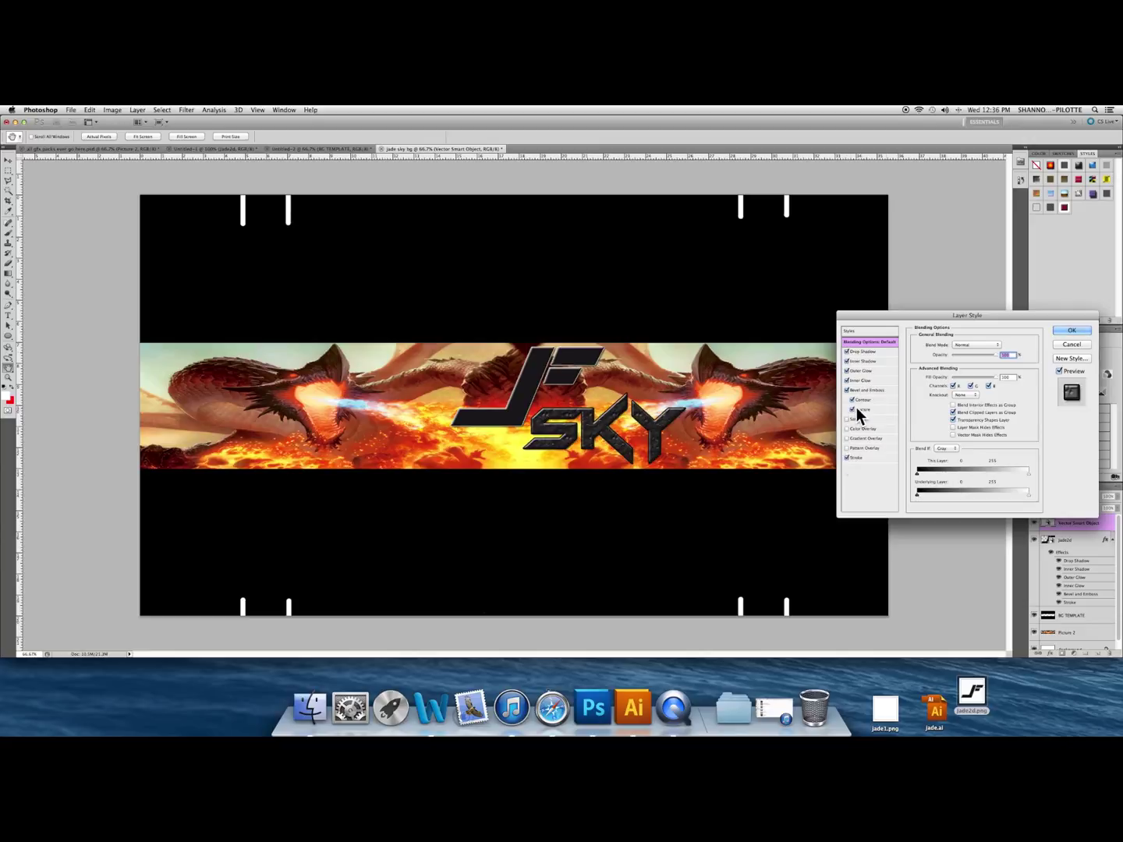
Set the SKY layer's stroke colour to white (ffffff) and apply the layer style.
click(856, 458)
click(935, 404)
click(515, 346)
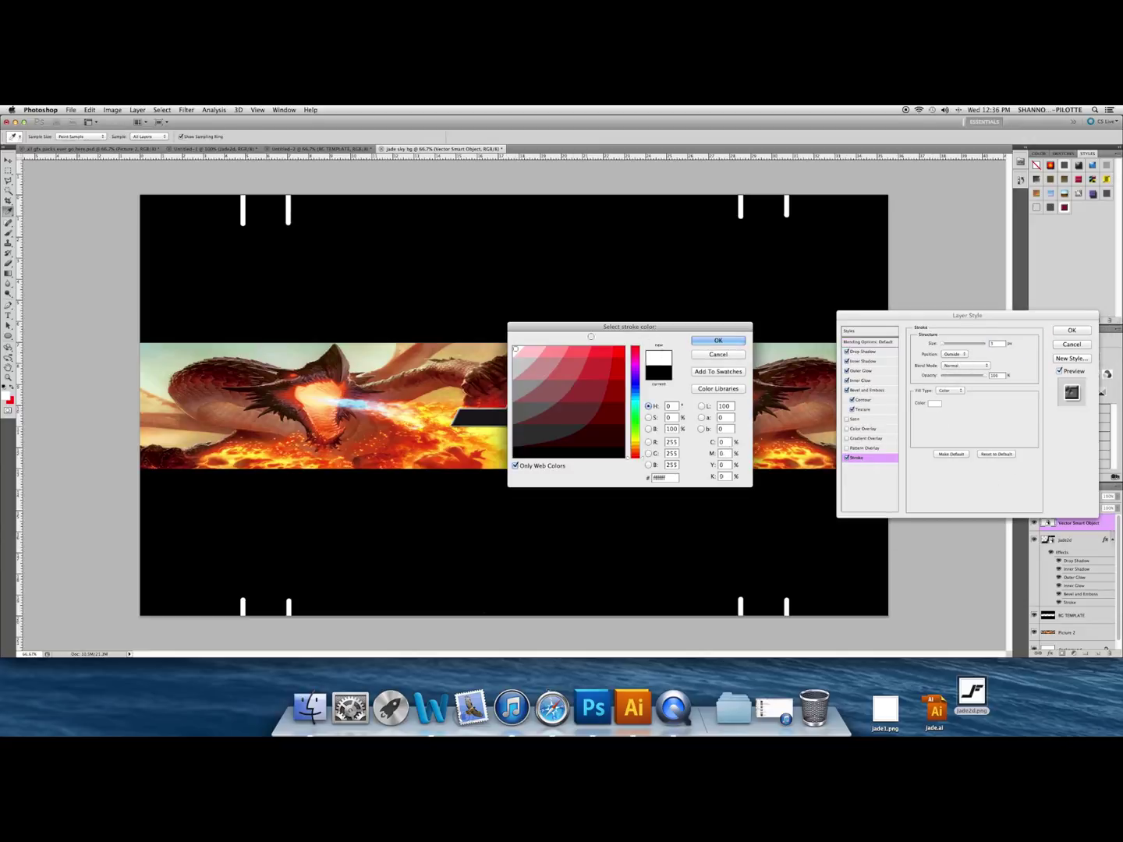
click(699, 341)
key(Return)
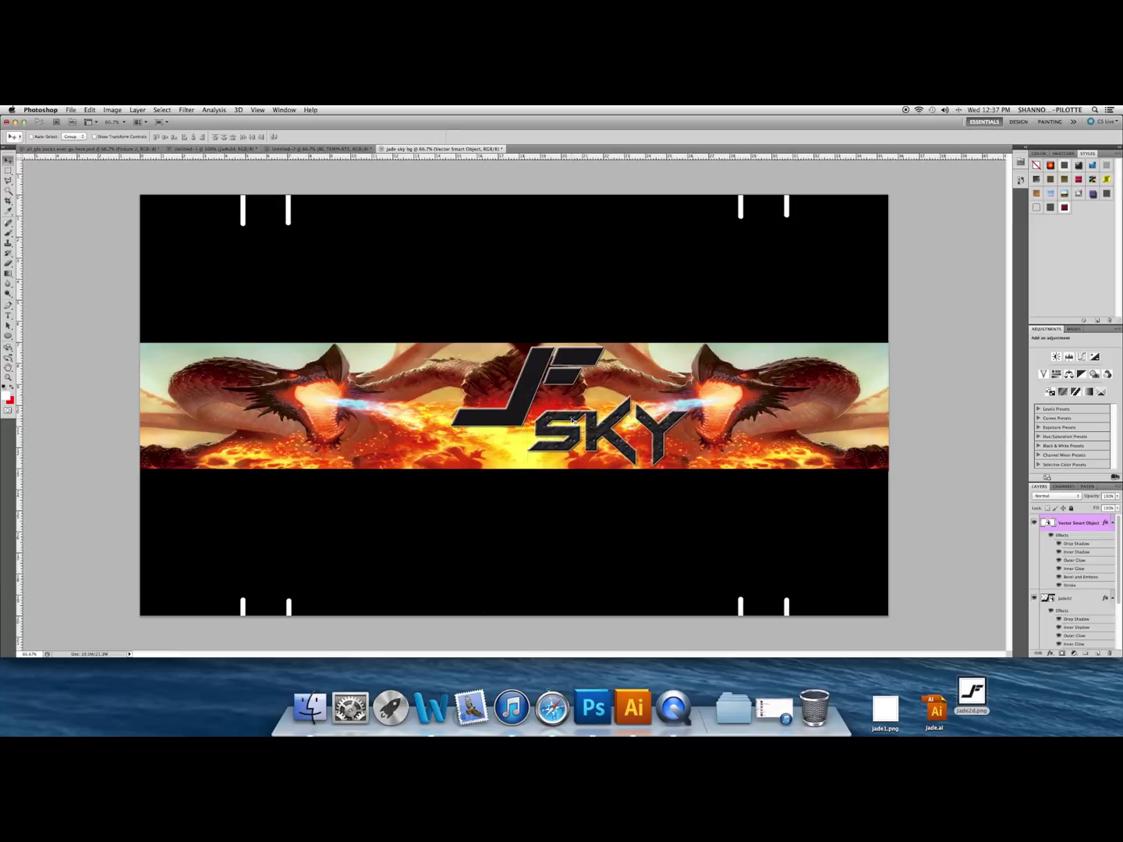
Place jade1.png from the desktop into the banner and position the white JF logo at the right end of the dragon strip.
click(624, 691)
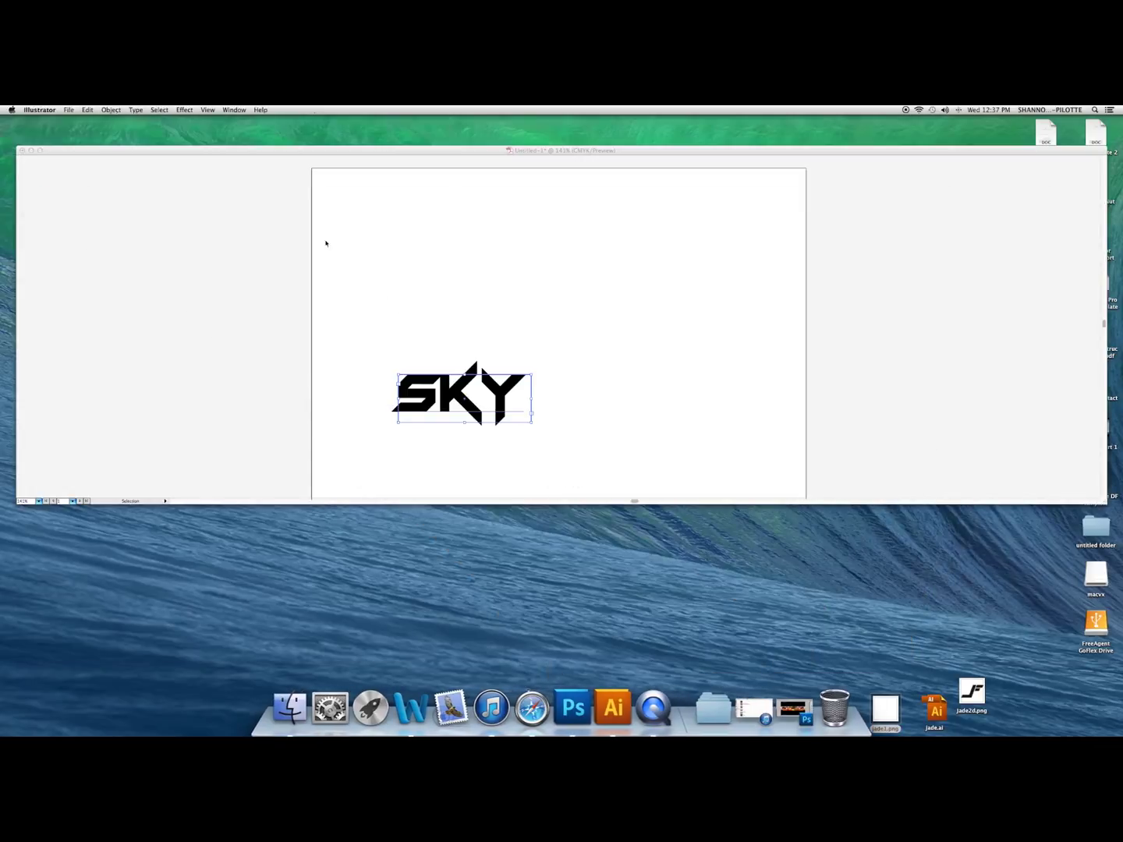
click(31, 151)
click(775, 707)
drag(891, 713, 462, 500)
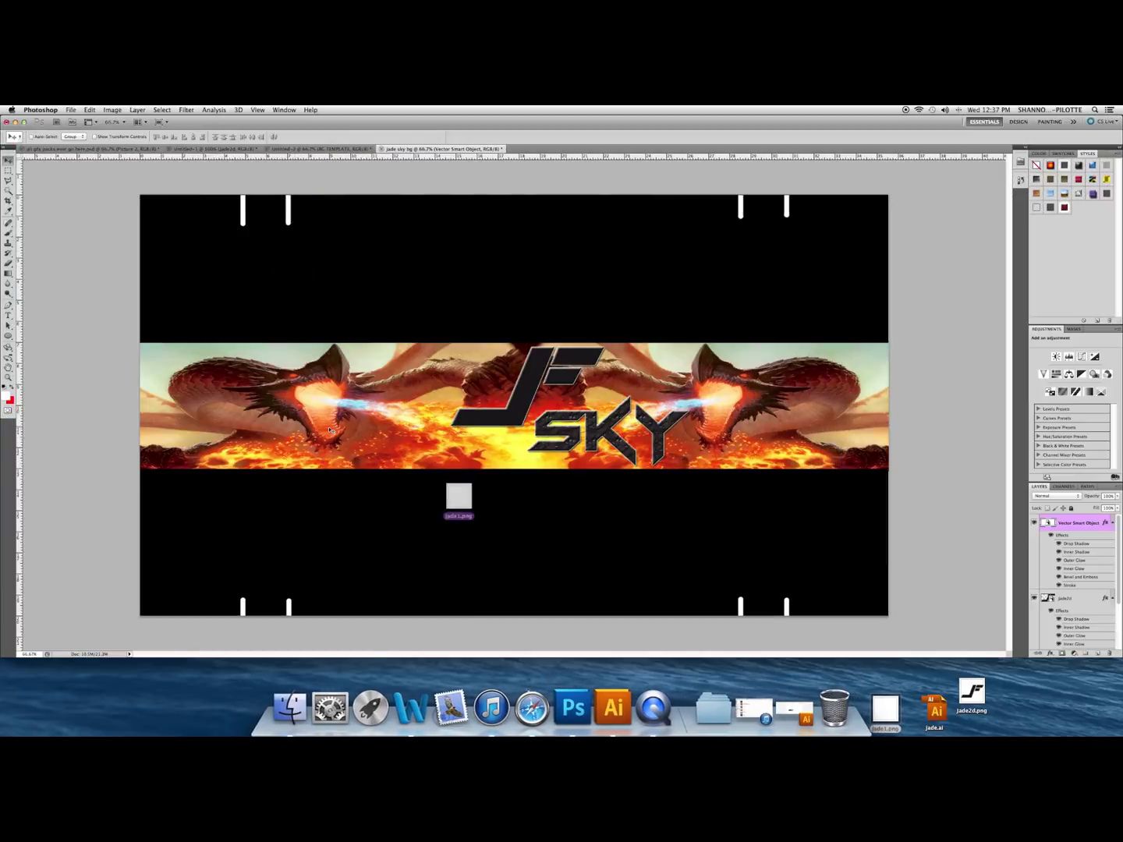
drag(513, 396, 815, 431)
key(Return)
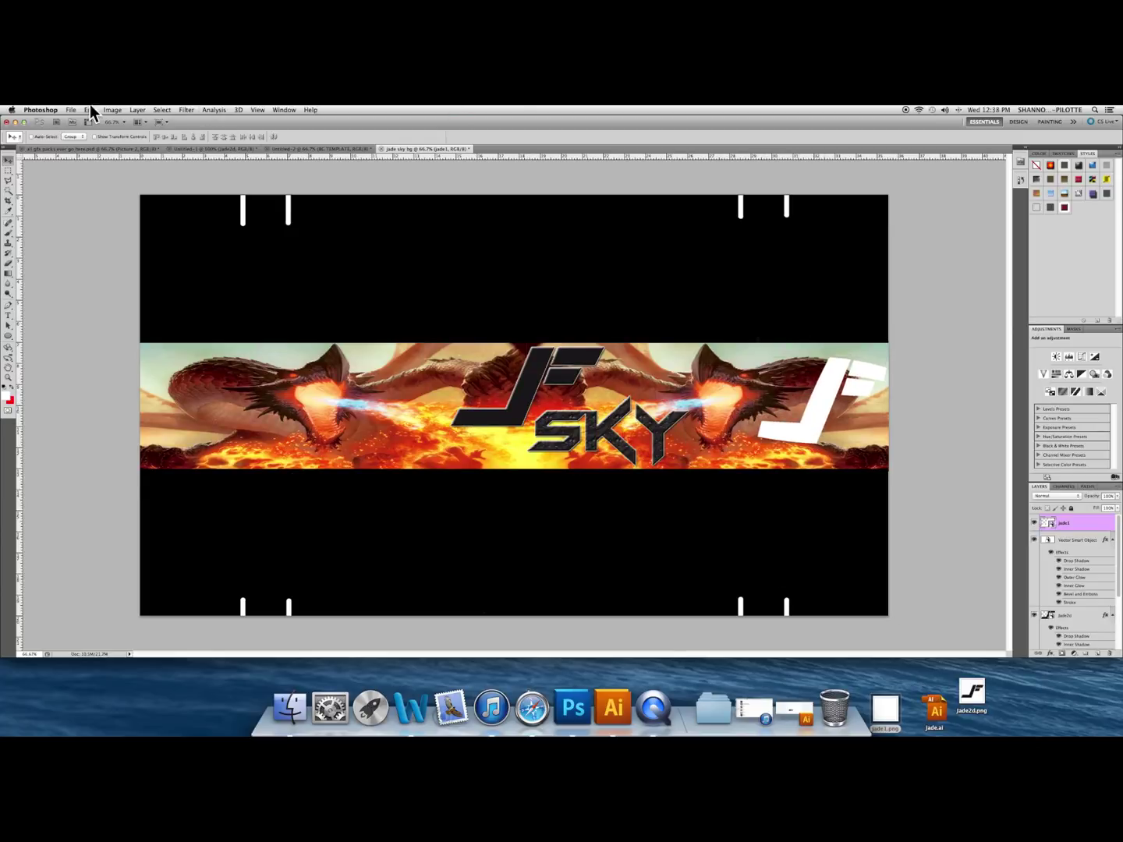
Scale the white JF logo down and place a duplicate of it at the left end of the dragon strip.
click(91, 110)
mouse_move(113, 305)
click(226, 320)
drag(748, 341, 183, 408)
key(Return)
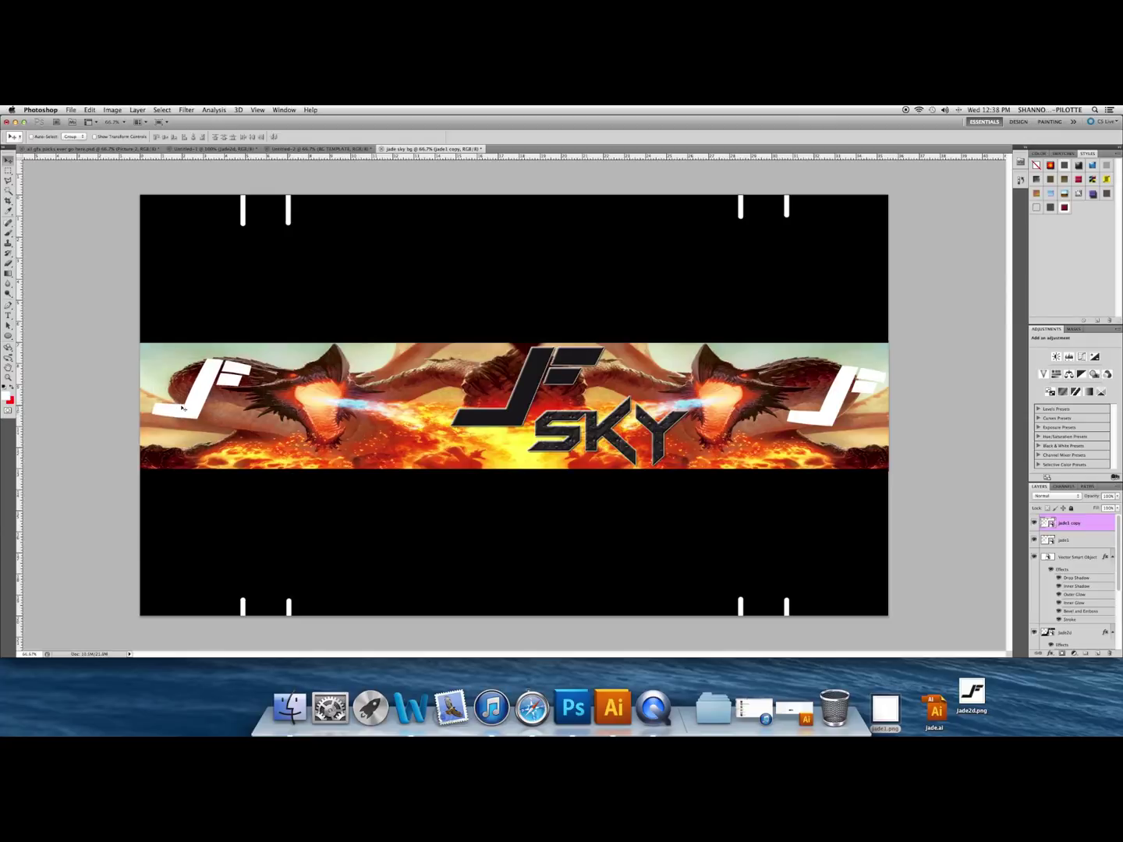
Switch to Illustrator and replace the SKY text with JADE.
click(630, 714)
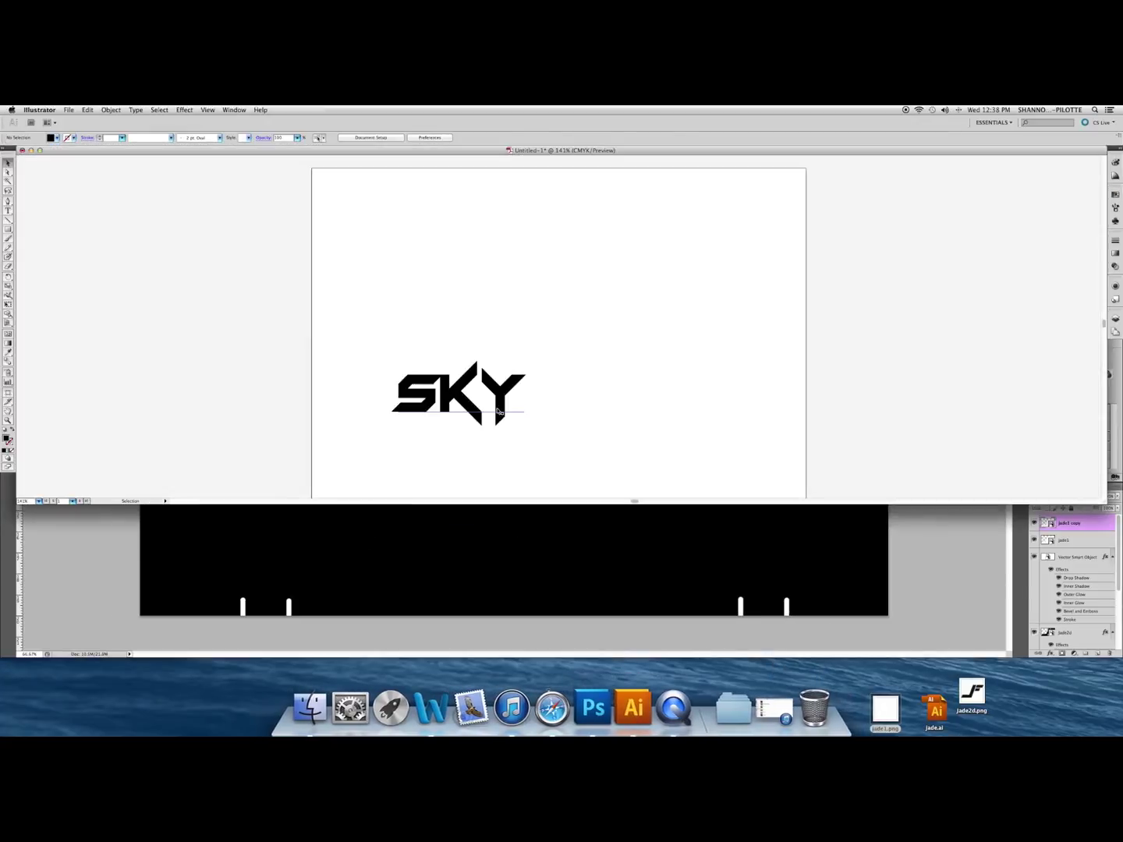
click(500, 411)
click(8, 210)
click(521, 402)
key(BackSpace)
key(BackSpace)
key(BackSpace)
text(JAD)
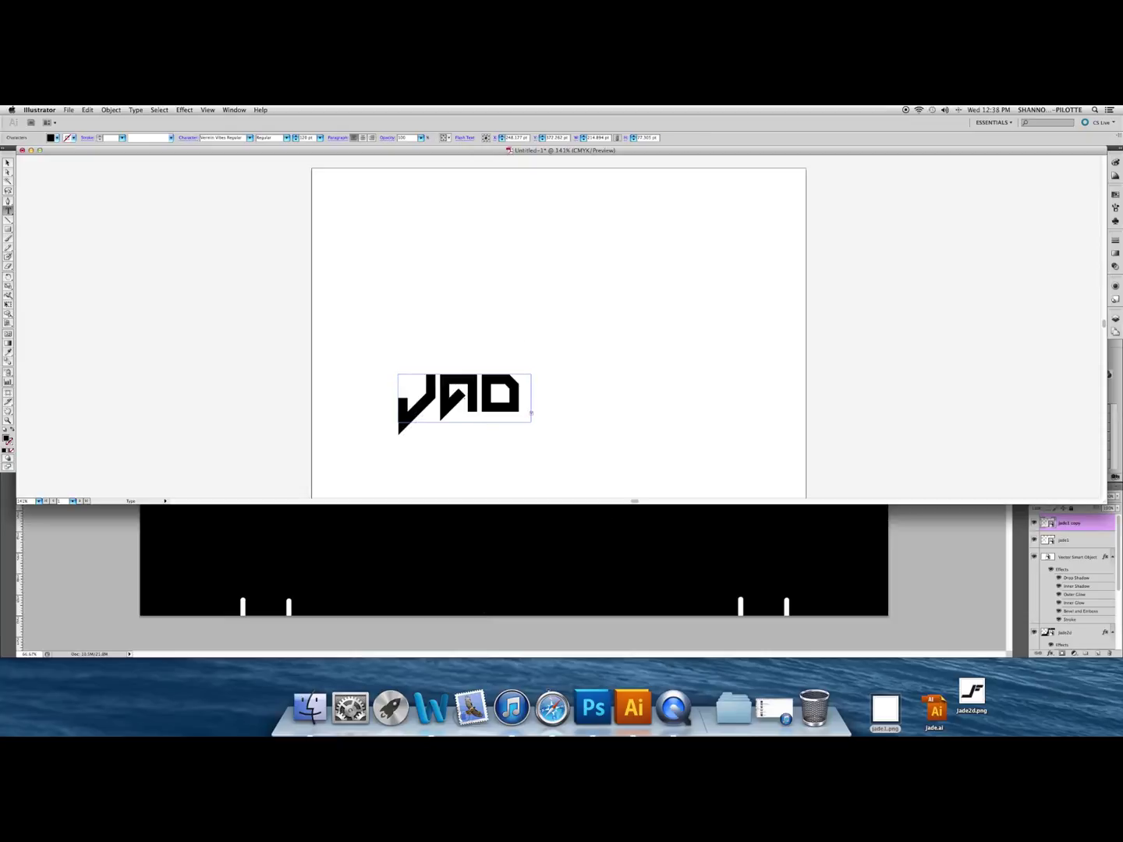
text(E)
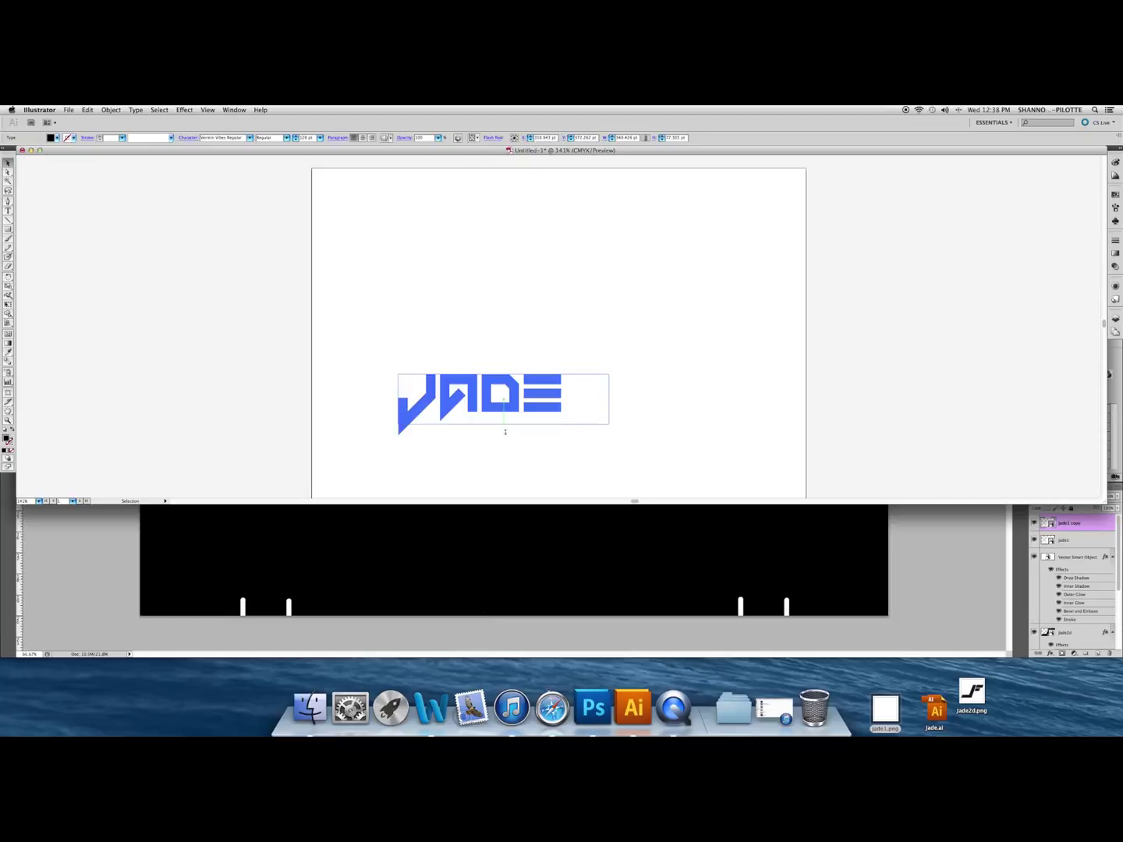
key(Escape)
Try the Voodoo Vampire font on the JADE text.
click(8, 211)
key(super+a)
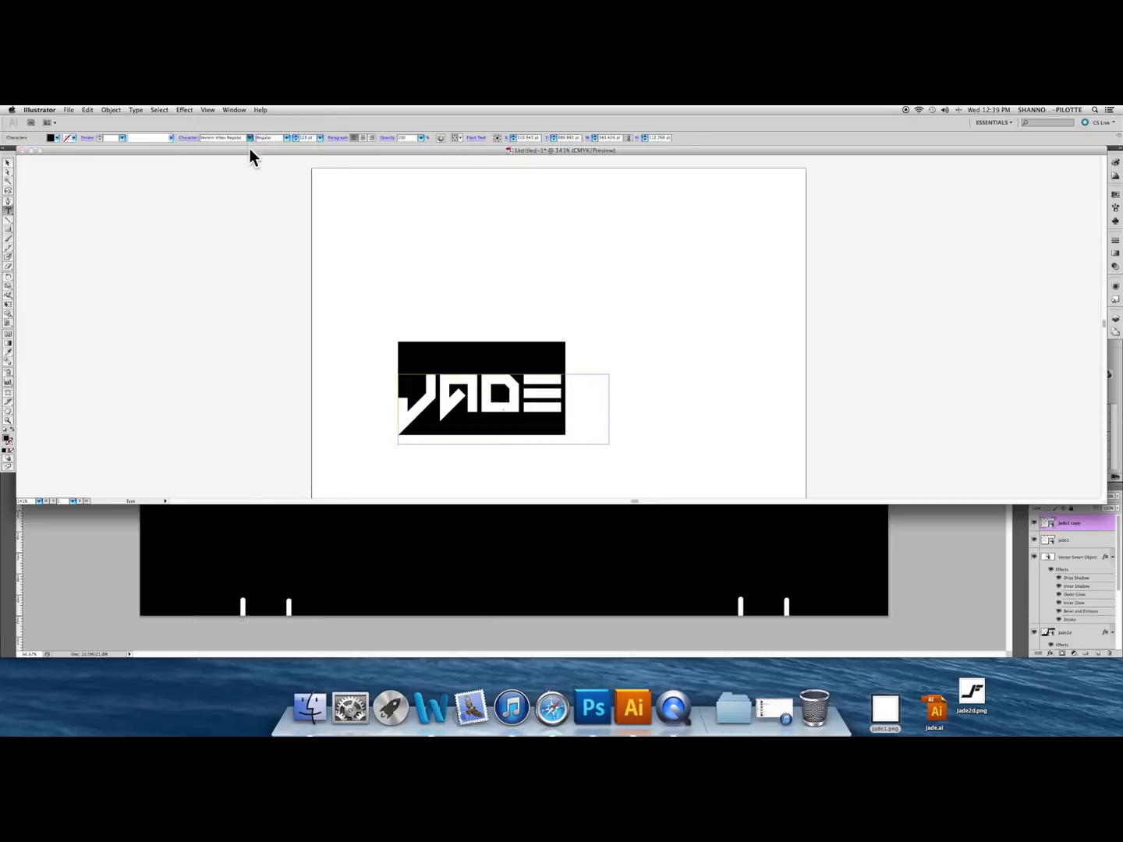
click(250, 138)
click(254, 146)
click(249, 138)
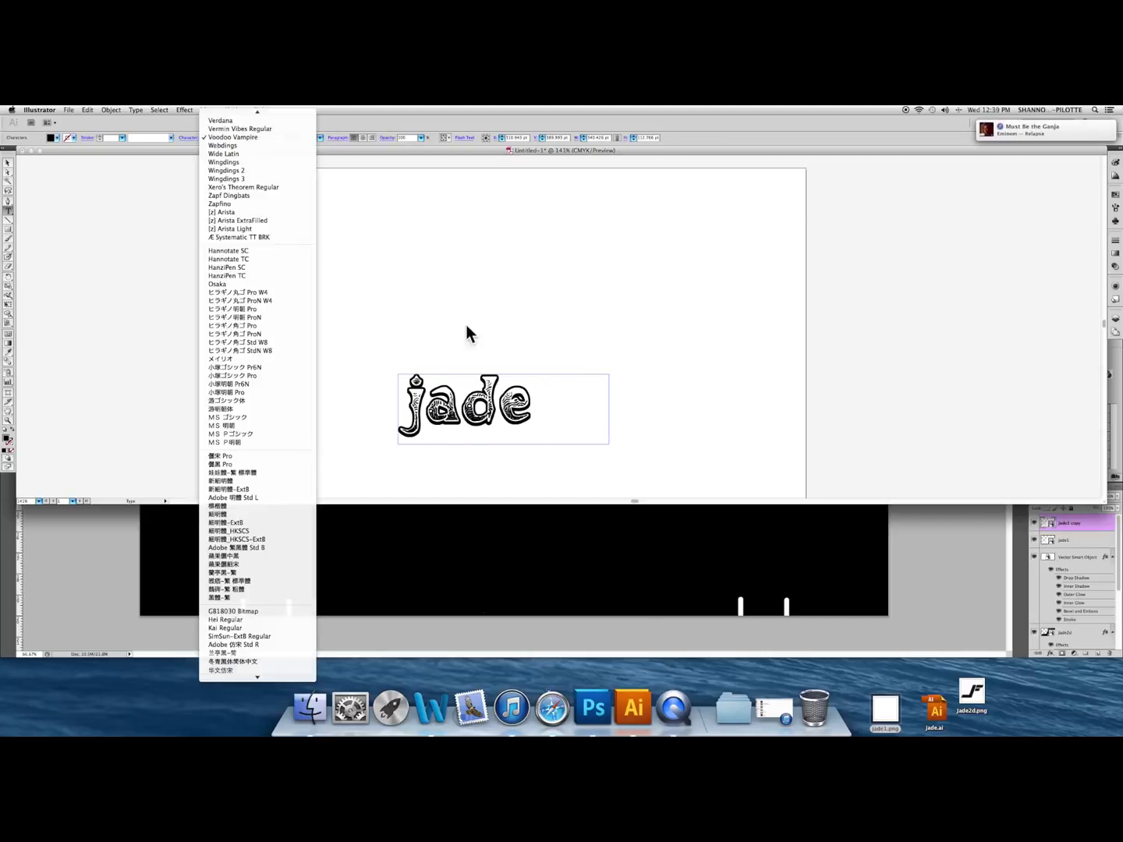
click(465, 325)
click(250, 137)
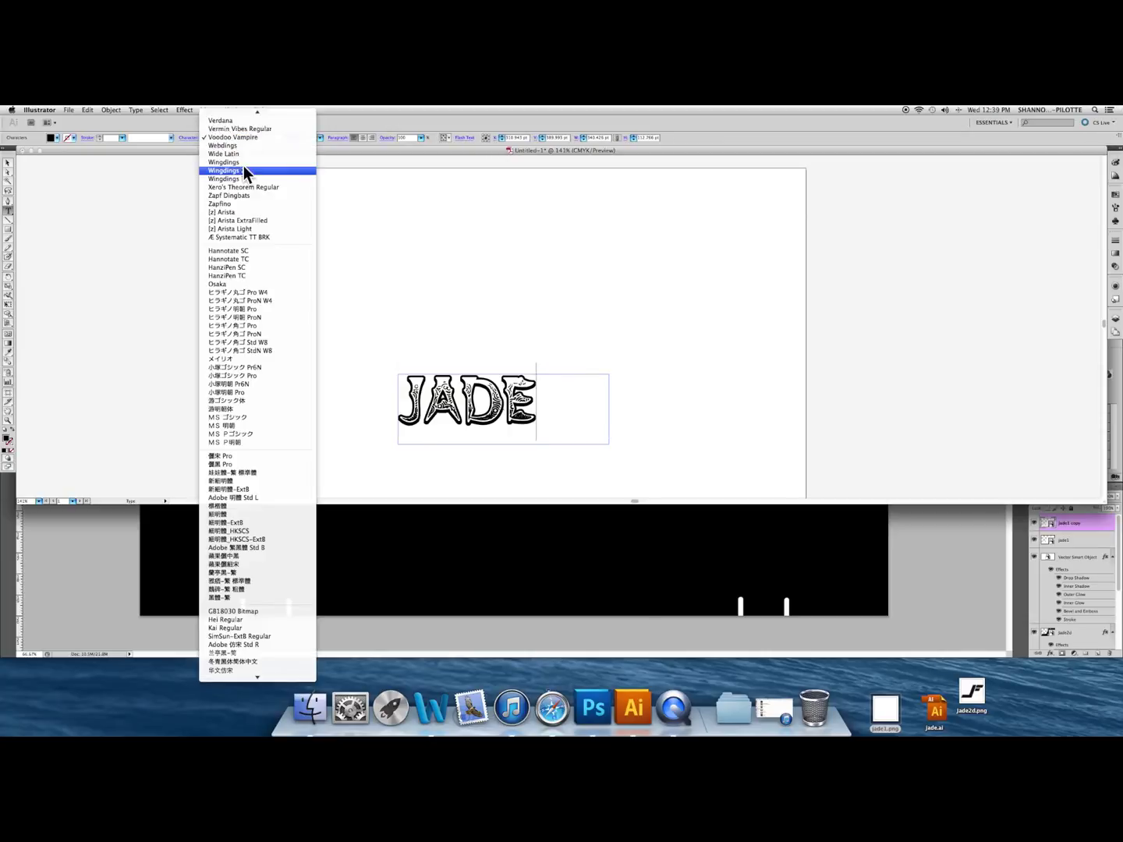
click(242, 187)
Try the Pad Thai font on the whole JADE text.
key(super+a)
click(249, 138)
click(255, 111)
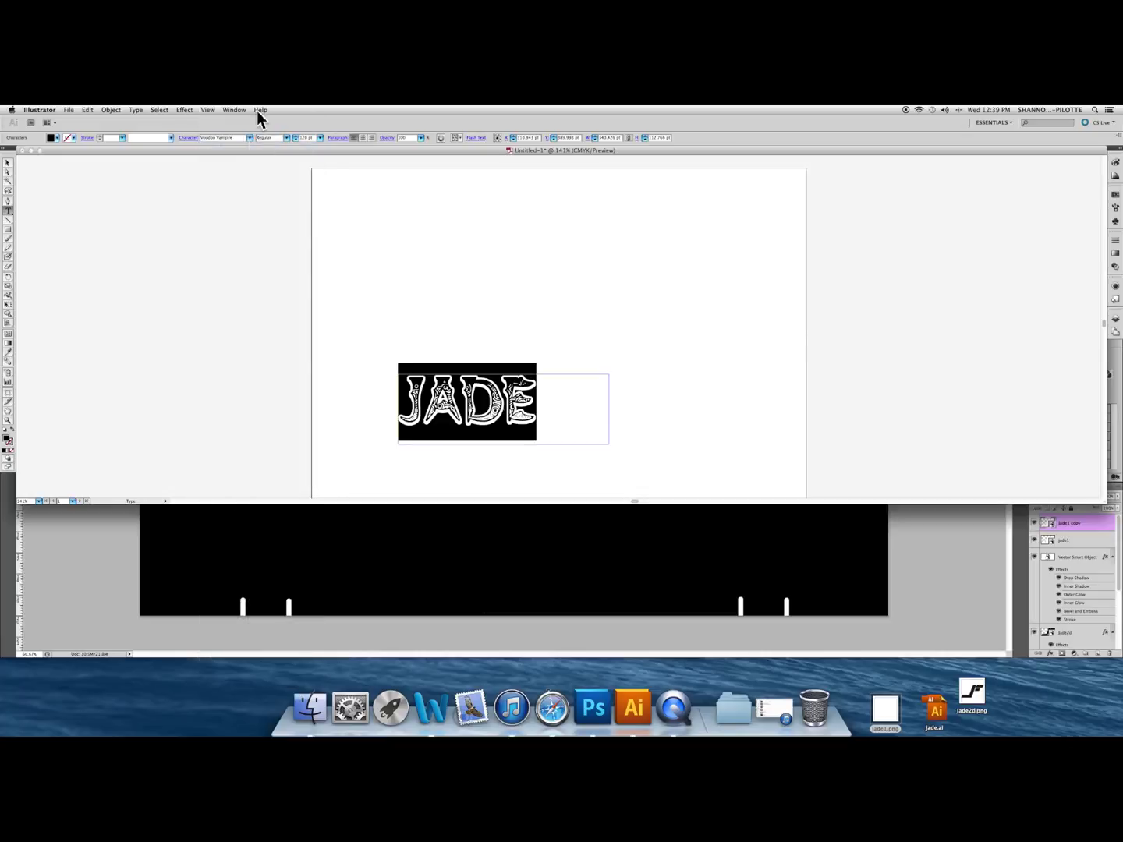
click(249, 137)
click(248, 135)
click(249, 137)
click(248, 135)
click(249, 136)
click(243, 162)
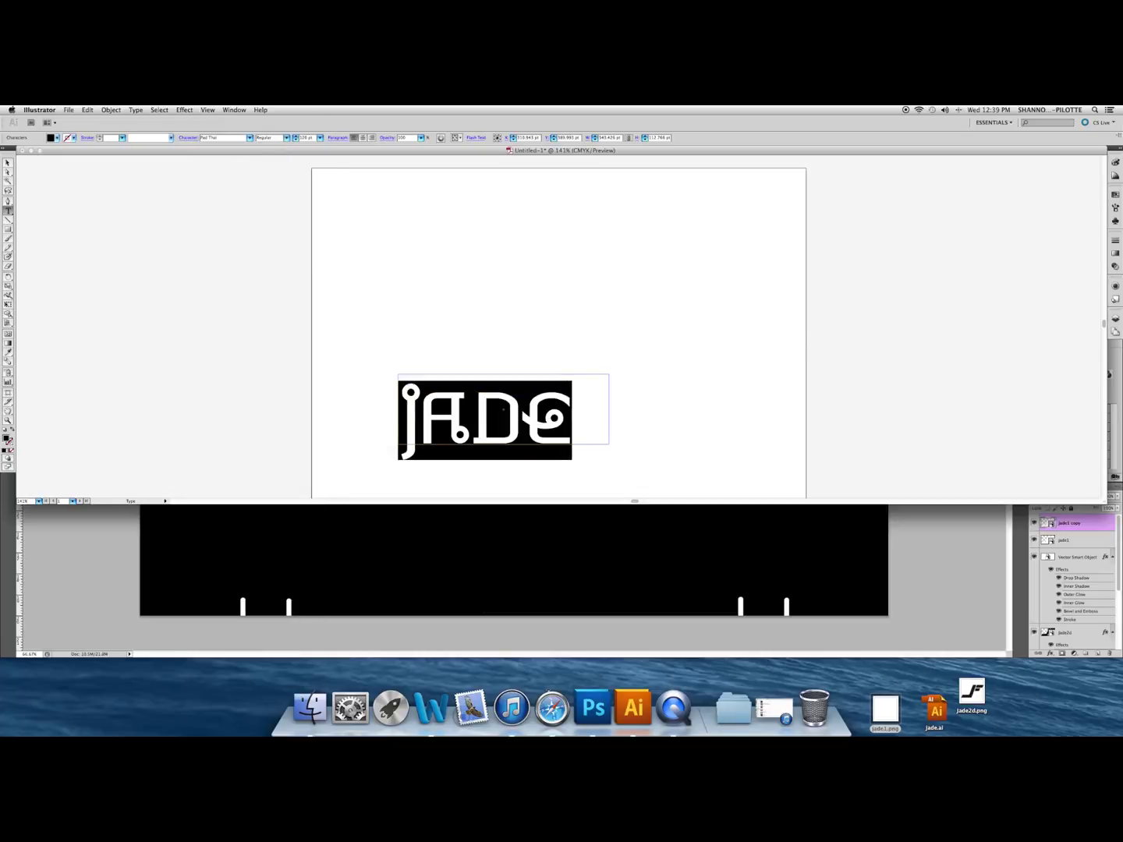
Try Lucida Sans Typewriter and a multi-line outlined font on the JADE text.
click(250, 138)
click(252, 226)
click(250, 137)
click(251, 143)
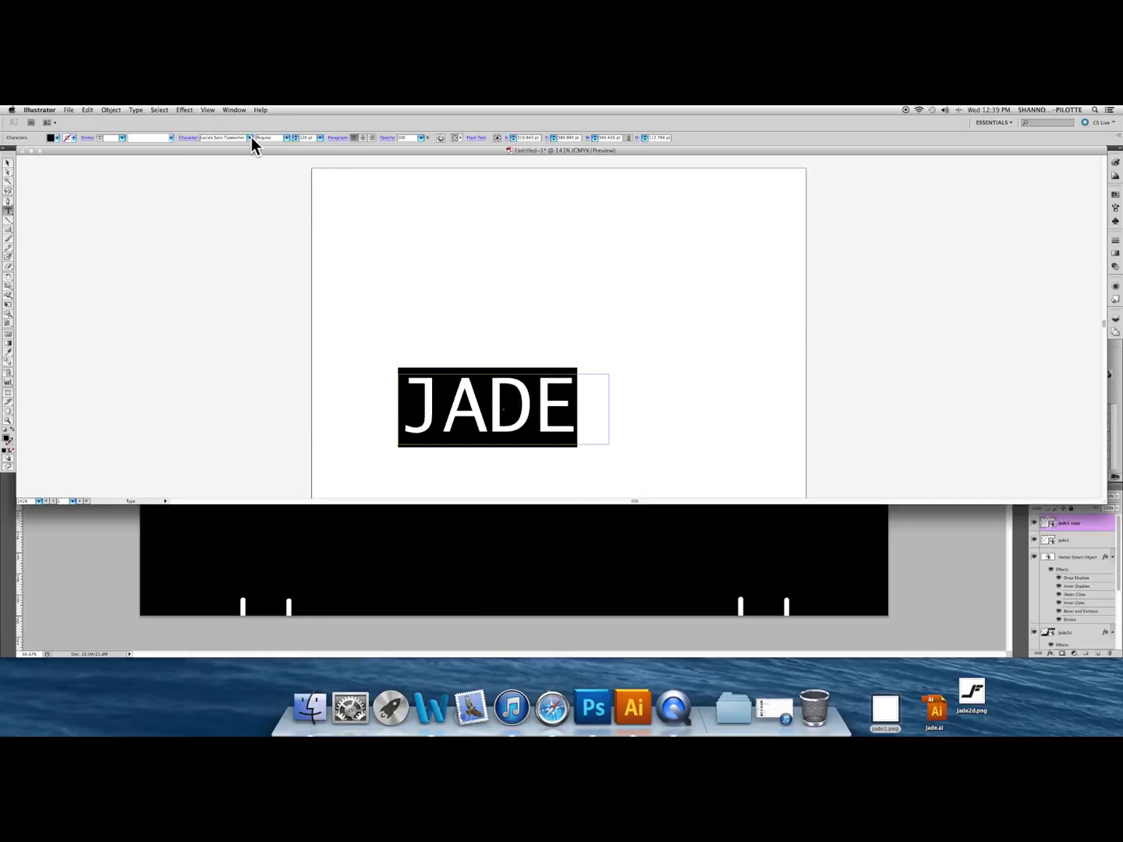
click(251, 139)
click(234, 404)
Set the JADE text in the GodOfWar font and widen its text frame slightly.
click(251, 138)
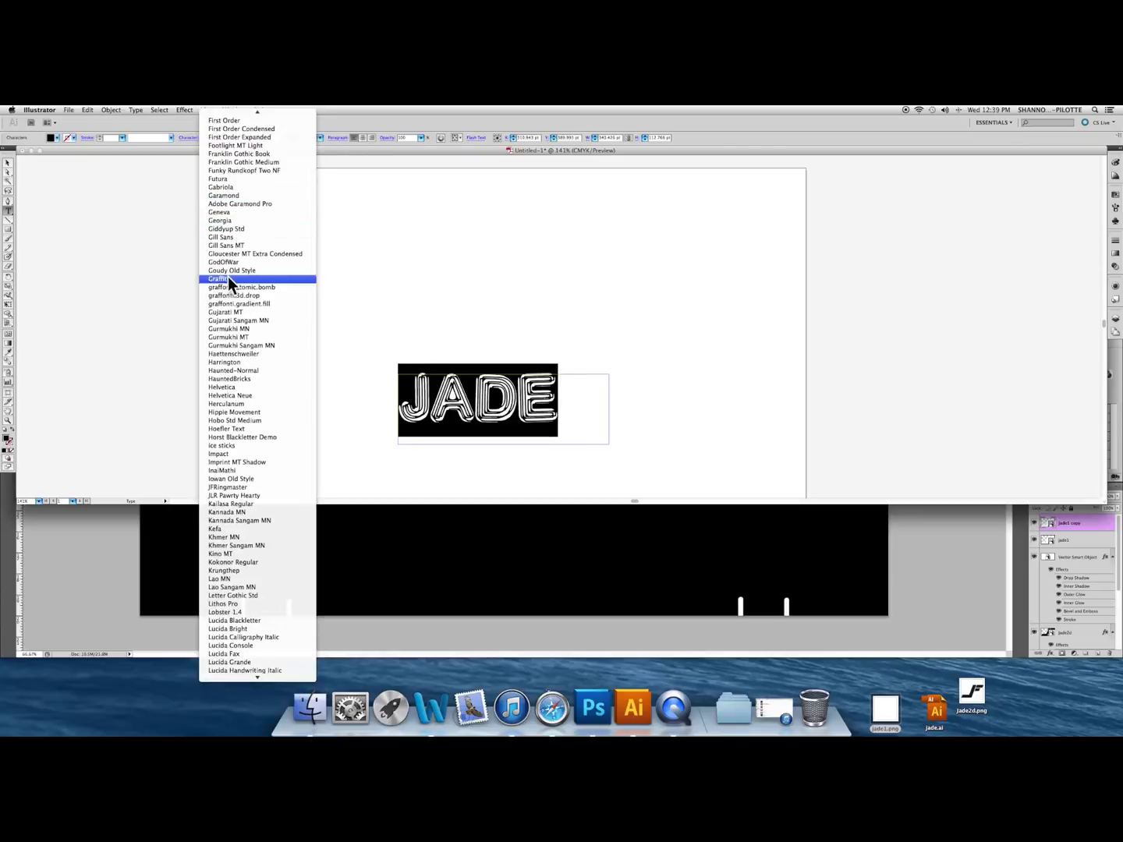
click(226, 279)
key(Escape)
drag(610, 410, 627, 417)
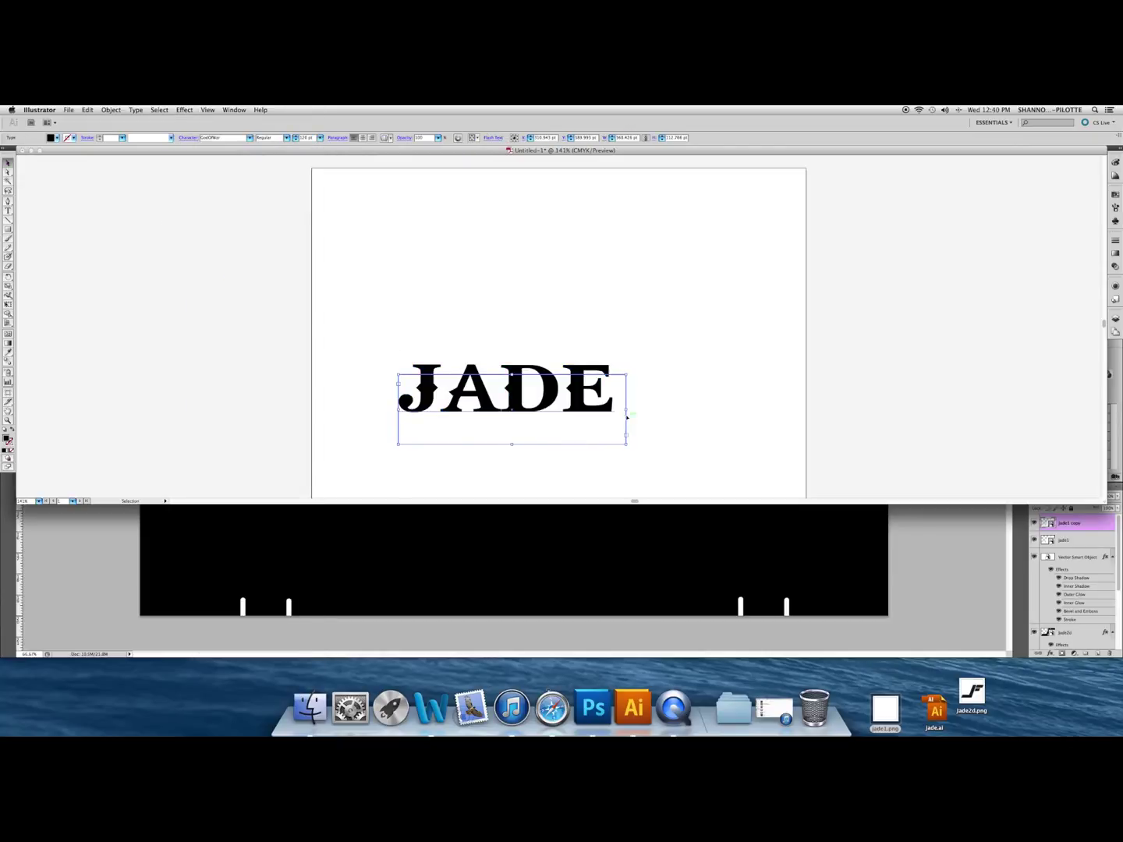
Bring the JADE text into the jade sky bg document, enlarge it, and place it at the upper left of the central JF logo.
drag(513, 444, 482, 489)
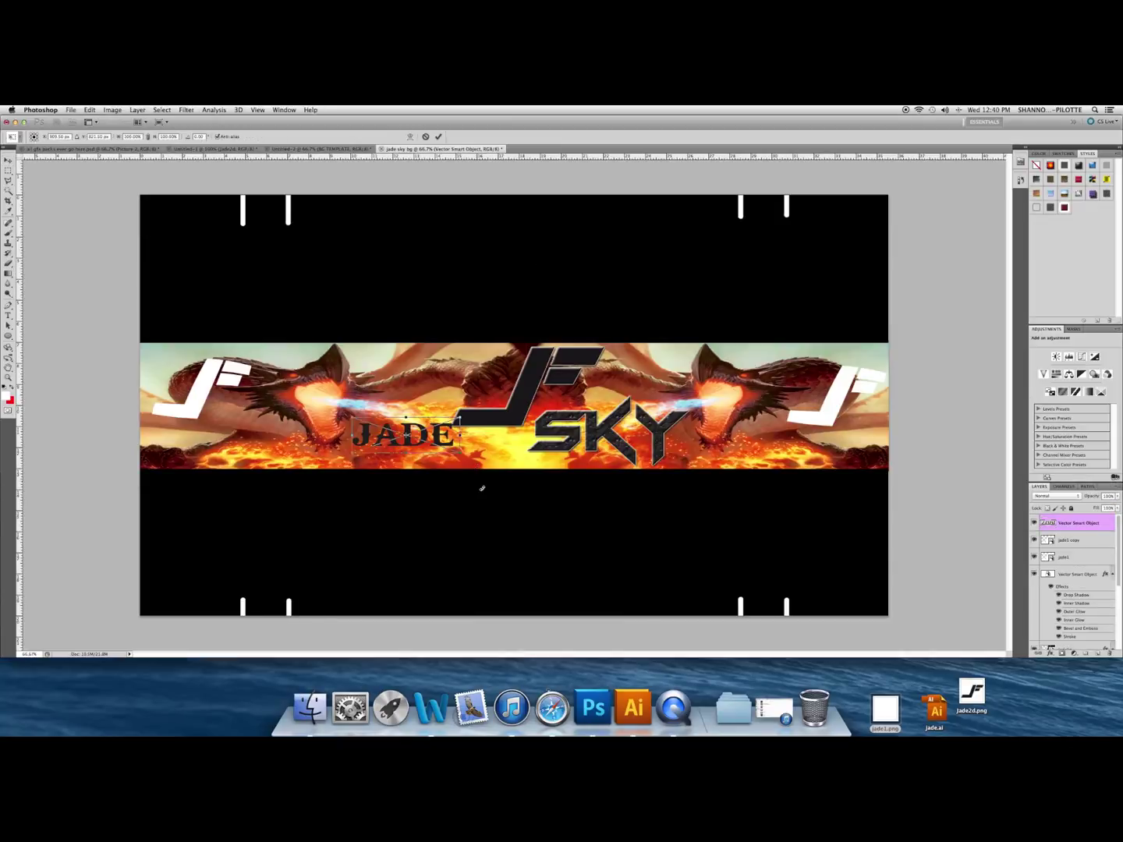
drag(408, 429, 498, 377)
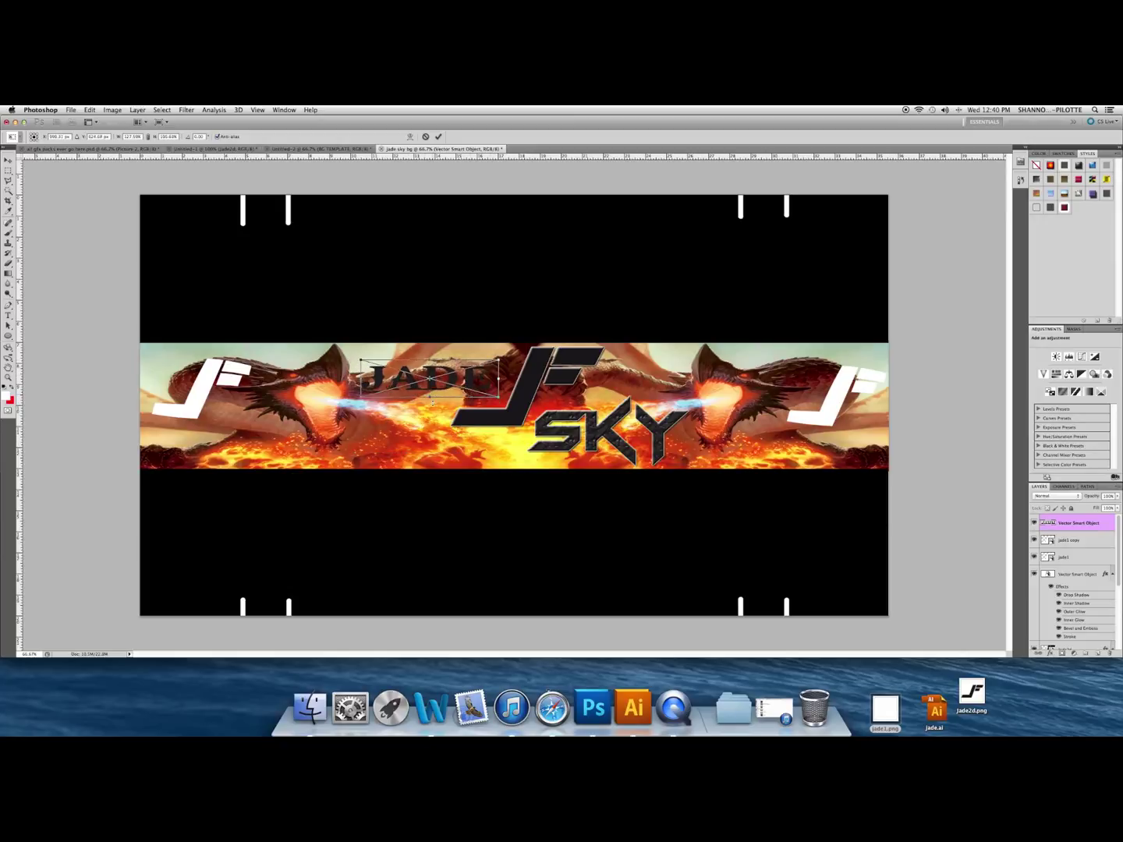
drag(430, 395, 430, 412)
drag(360, 360, 340, 343)
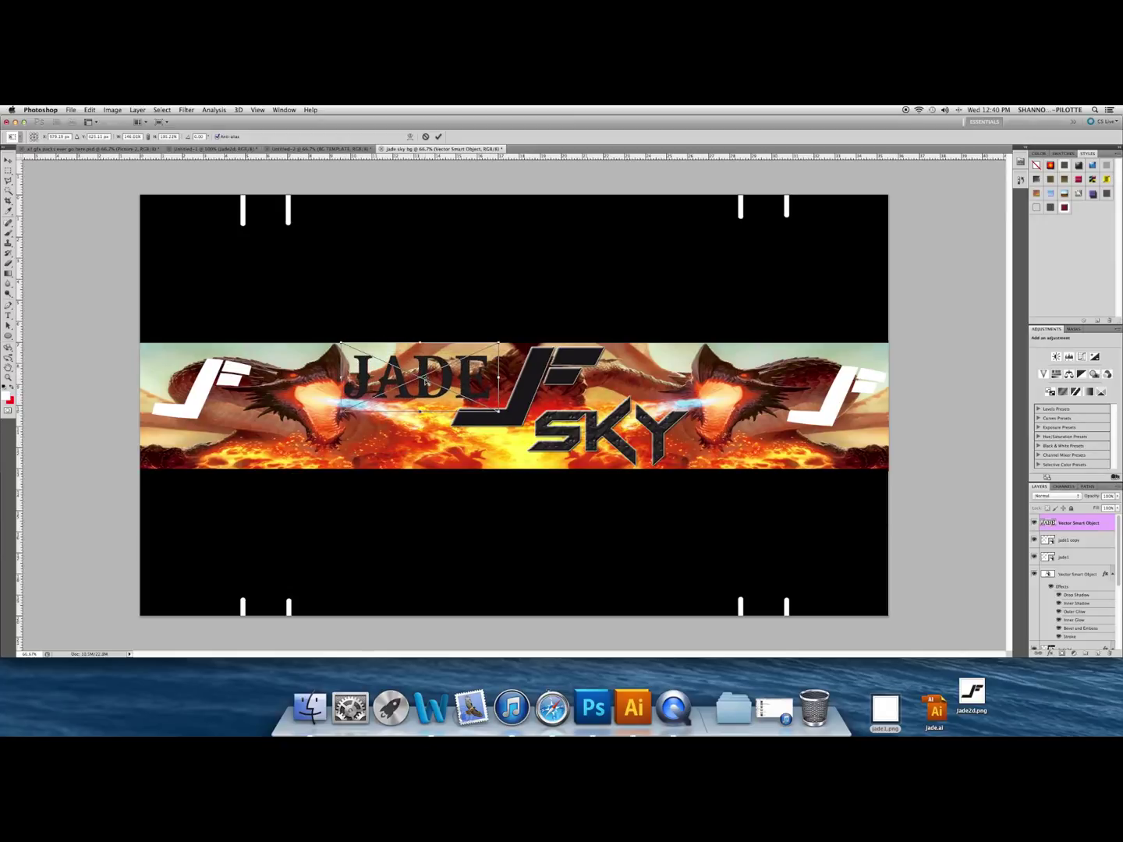
drag(426, 382, 445, 381)
key(Return)
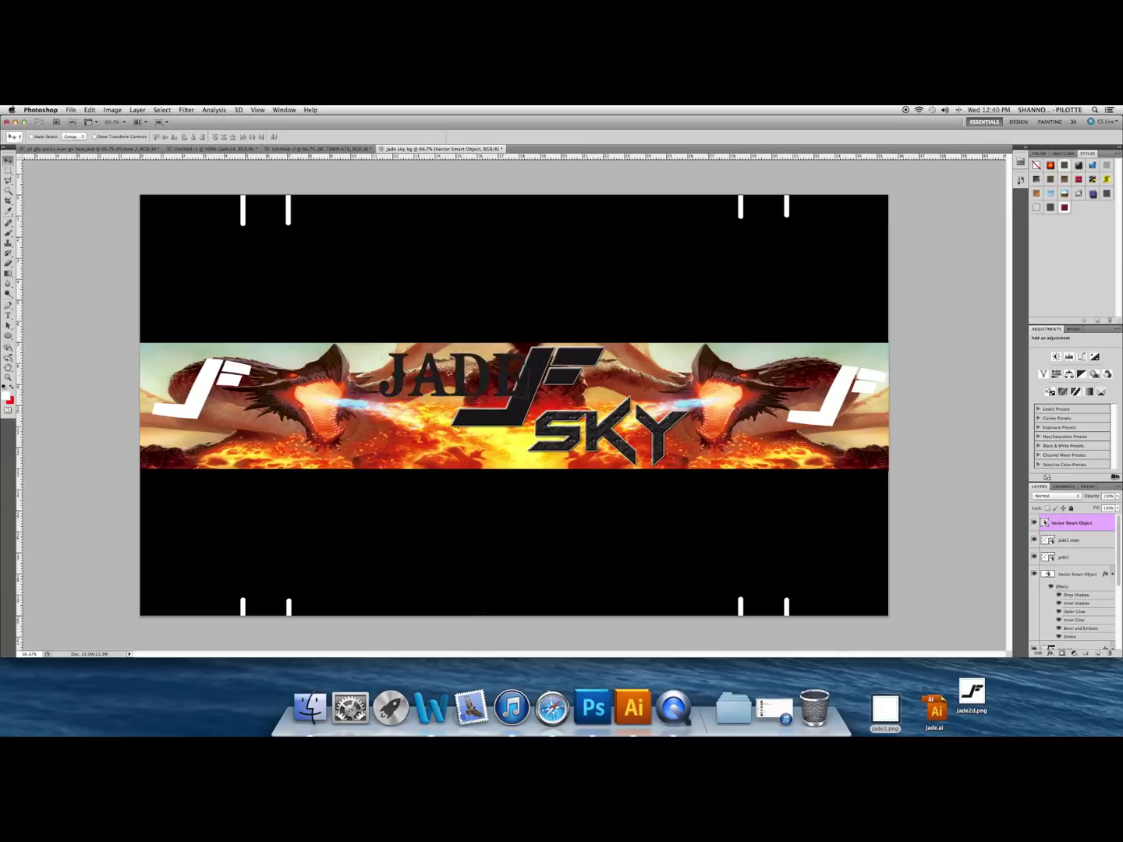
Add drop shadow, inner shadow, outer glow, inner glow, and bevel and emboss with contour and texture to the JADE text.
double_click(1093, 525)
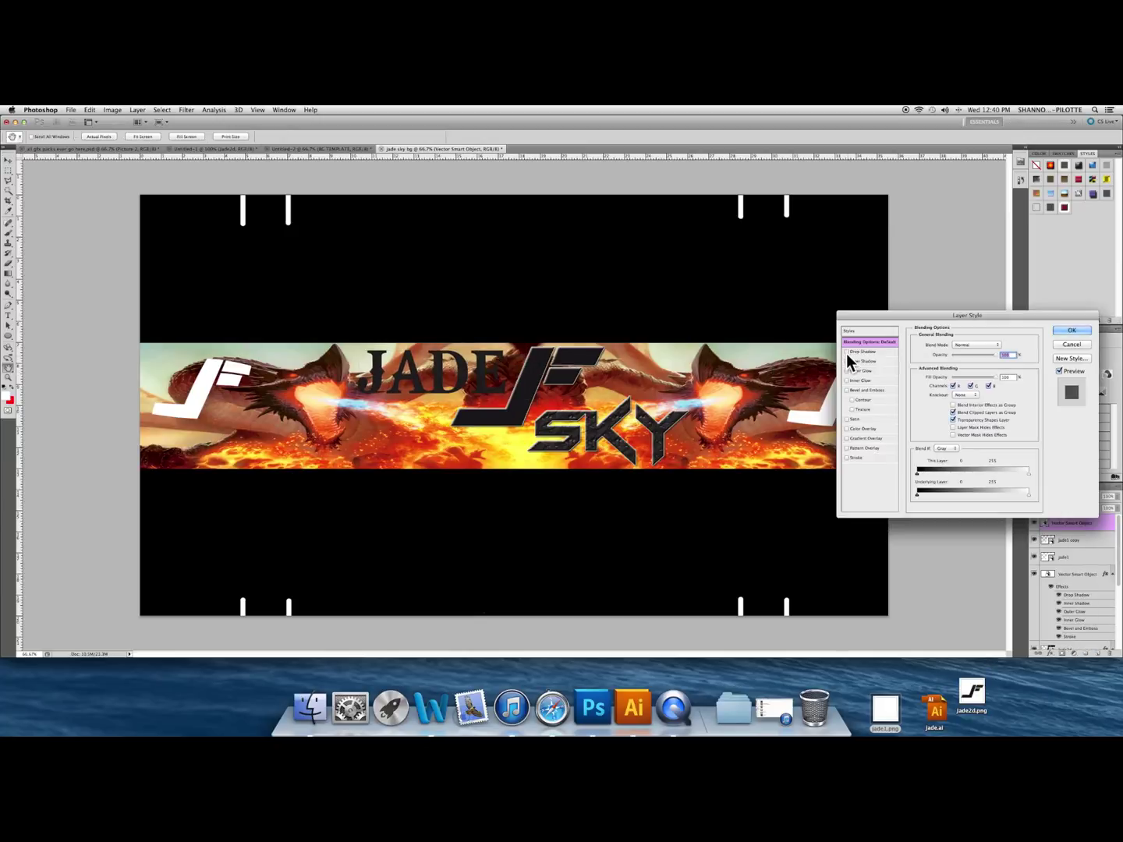
click(846, 352)
click(846, 361)
click(846, 371)
click(846, 379)
click(847, 390)
click(852, 399)
click(852, 409)
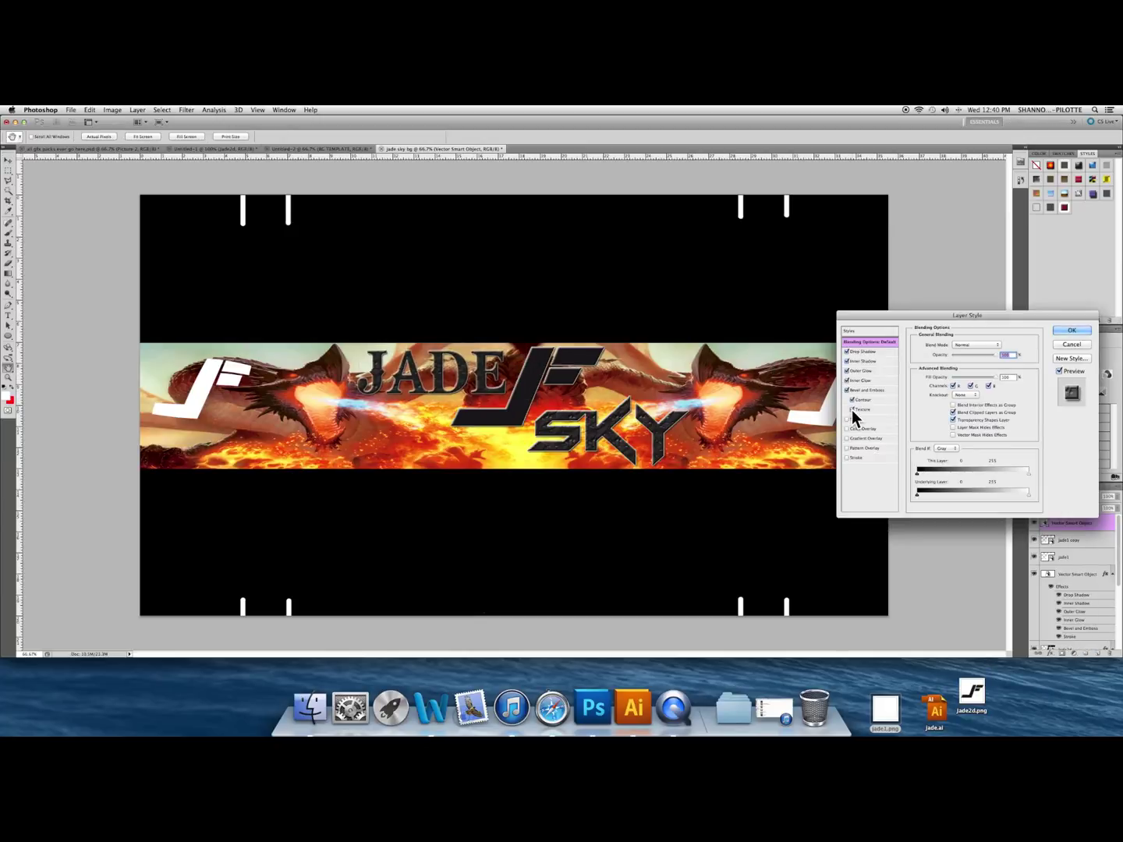
Add a white (ffffff) stroke to the JADE text and apply the layer style.
click(856, 457)
click(935, 403)
click(516, 348)
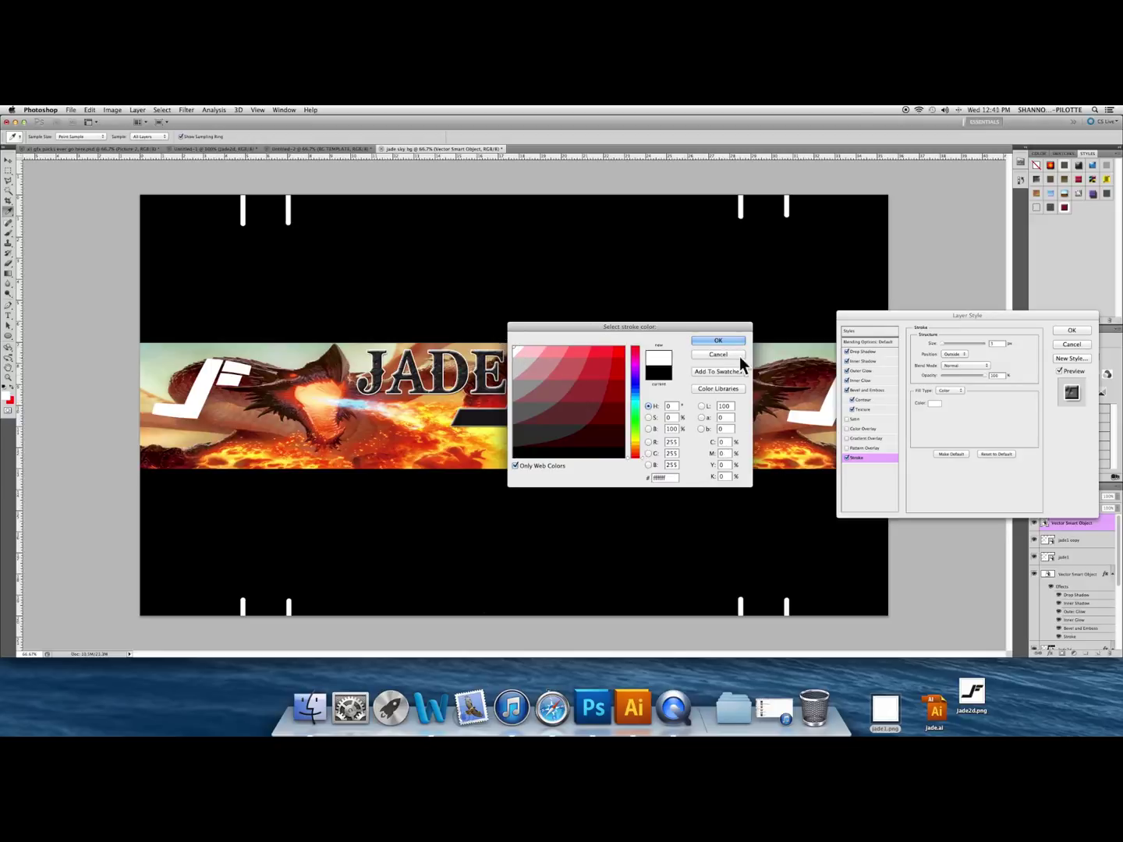
click(733, 341)
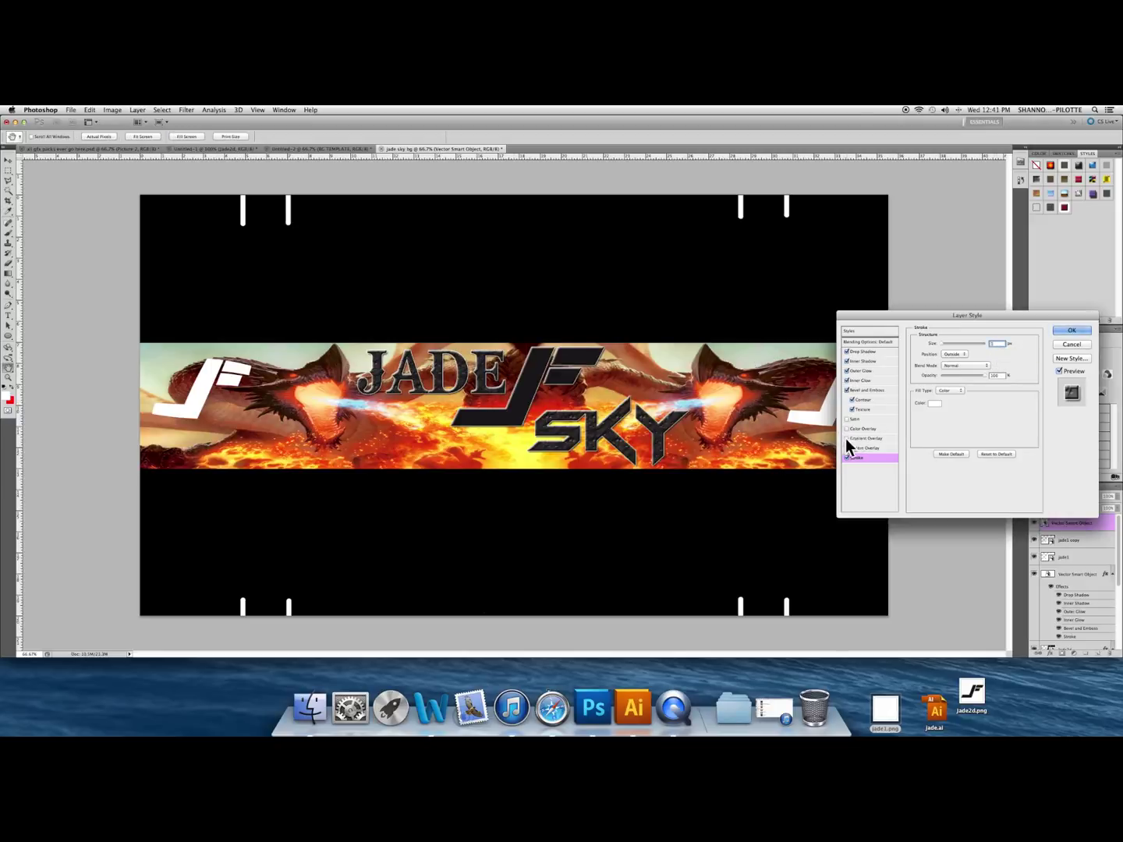
click(1070, 330)
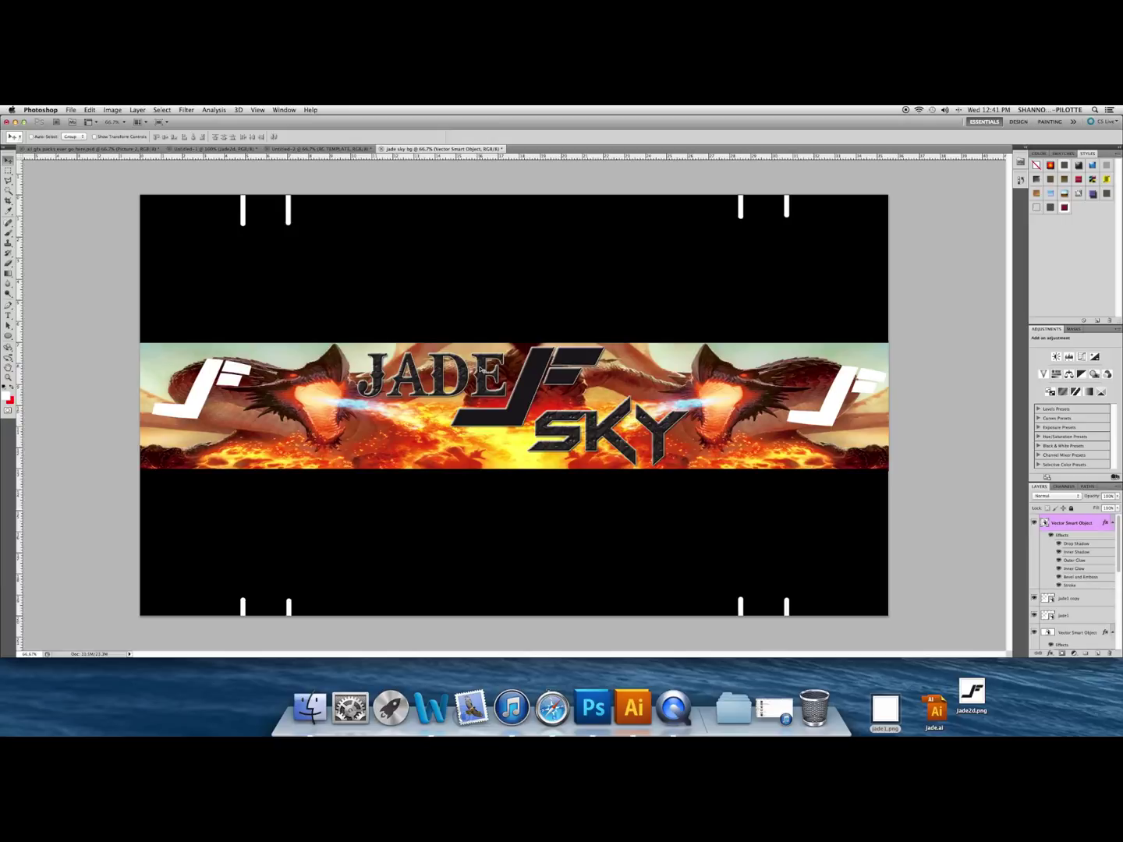
Switch to the all gfx packs document and quit Illustrator without saving its untitled document.
click(117, 149)
scroll(1096, 562, up, 10)
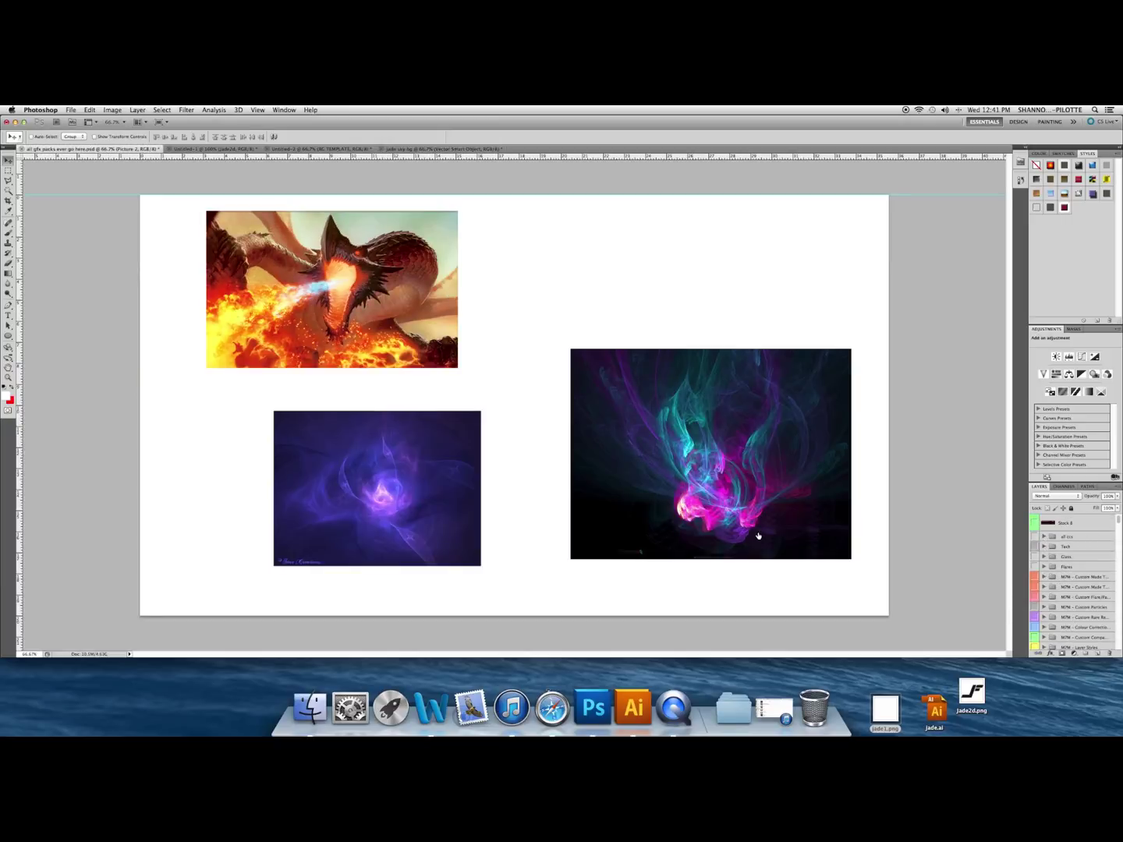
right_click(634, 707)
click(643, 671)
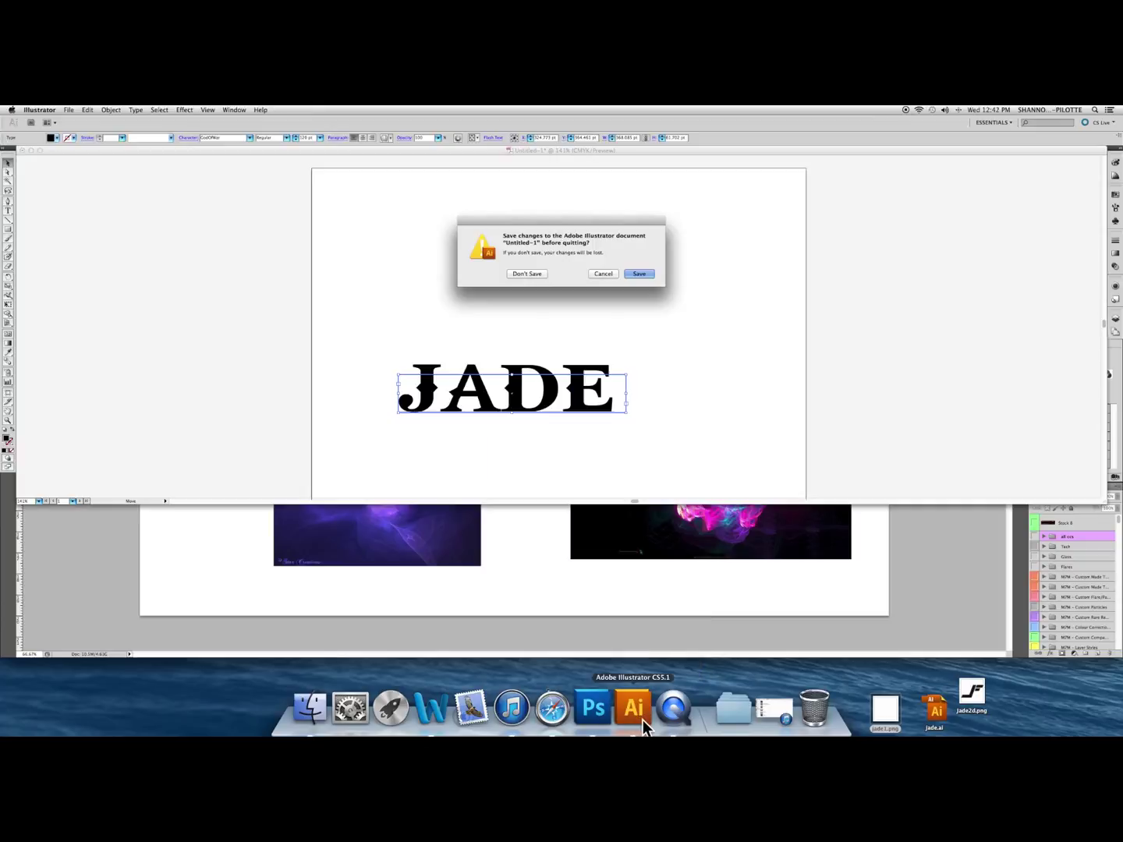
click(527, 273)
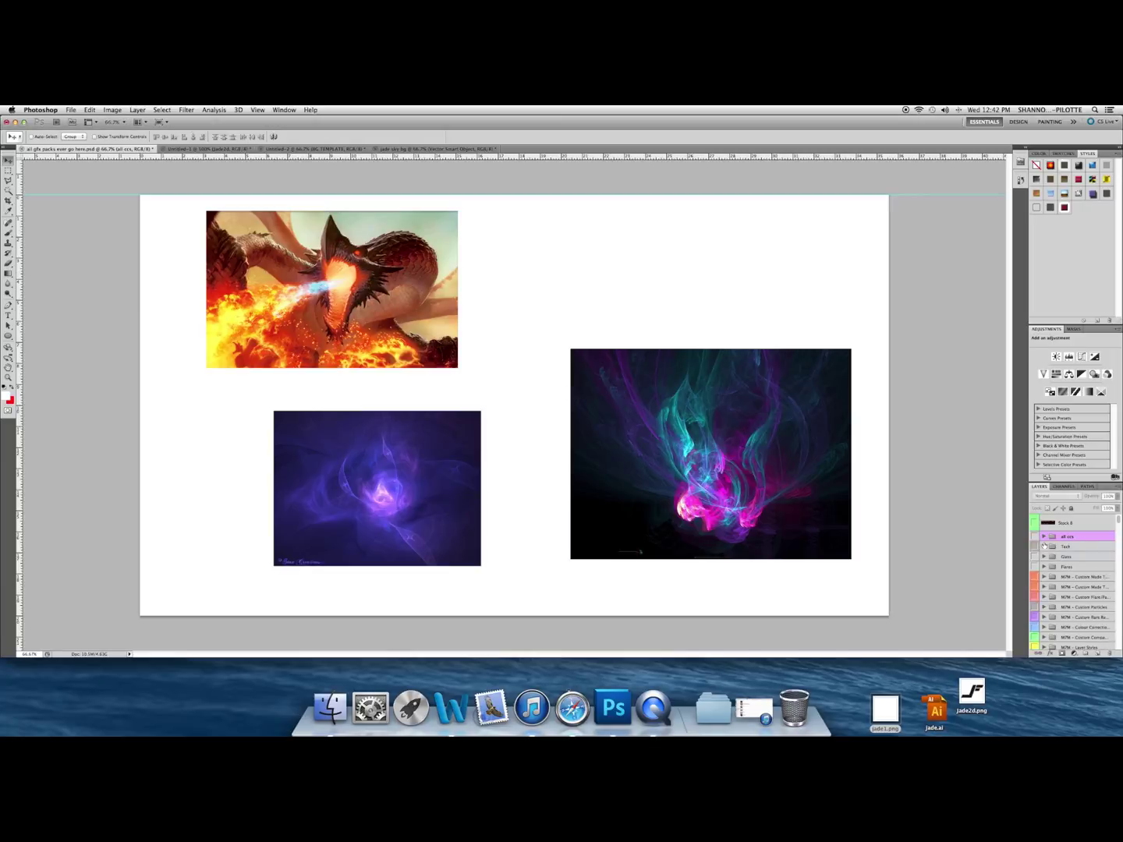
Move the Stock 8 layer into the expanded all ccs group and expand its CC's subgroup.
click(1045, 538)
click(1044, 537)
drag(1052, 525, 1055, 554)
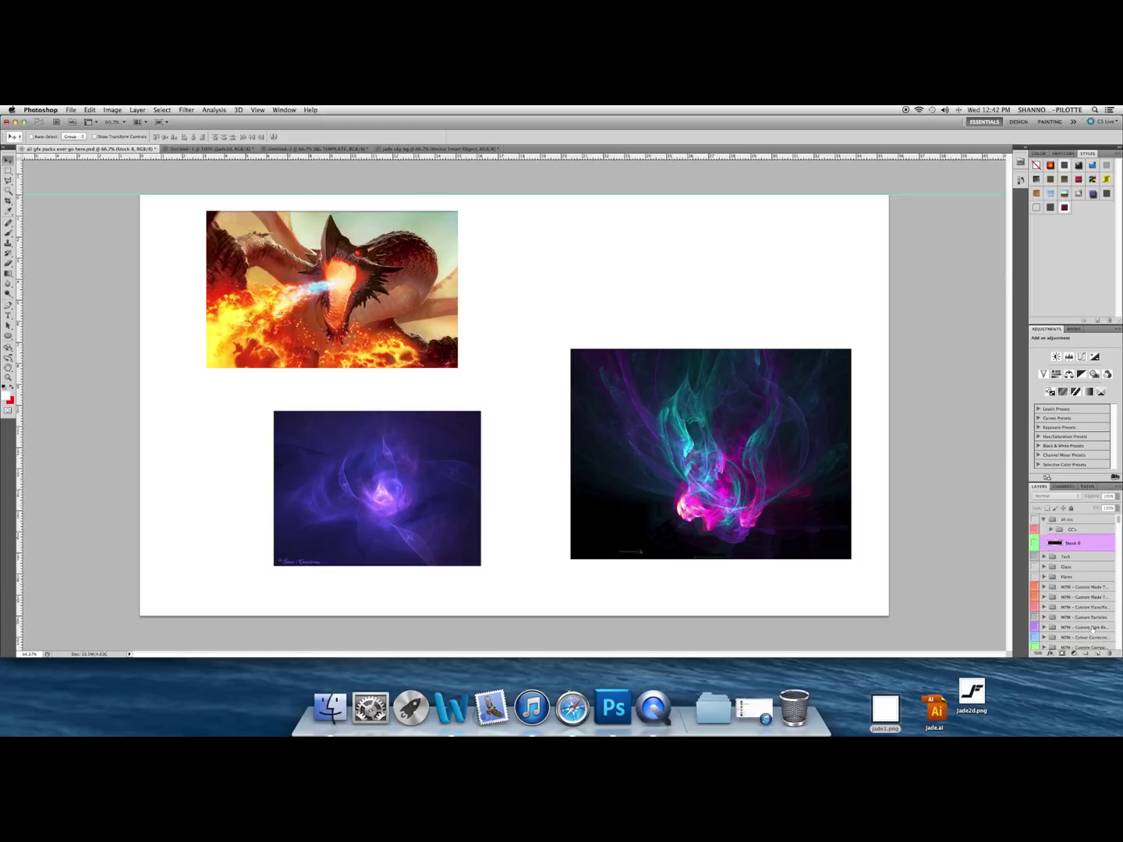
click(1052, 529)
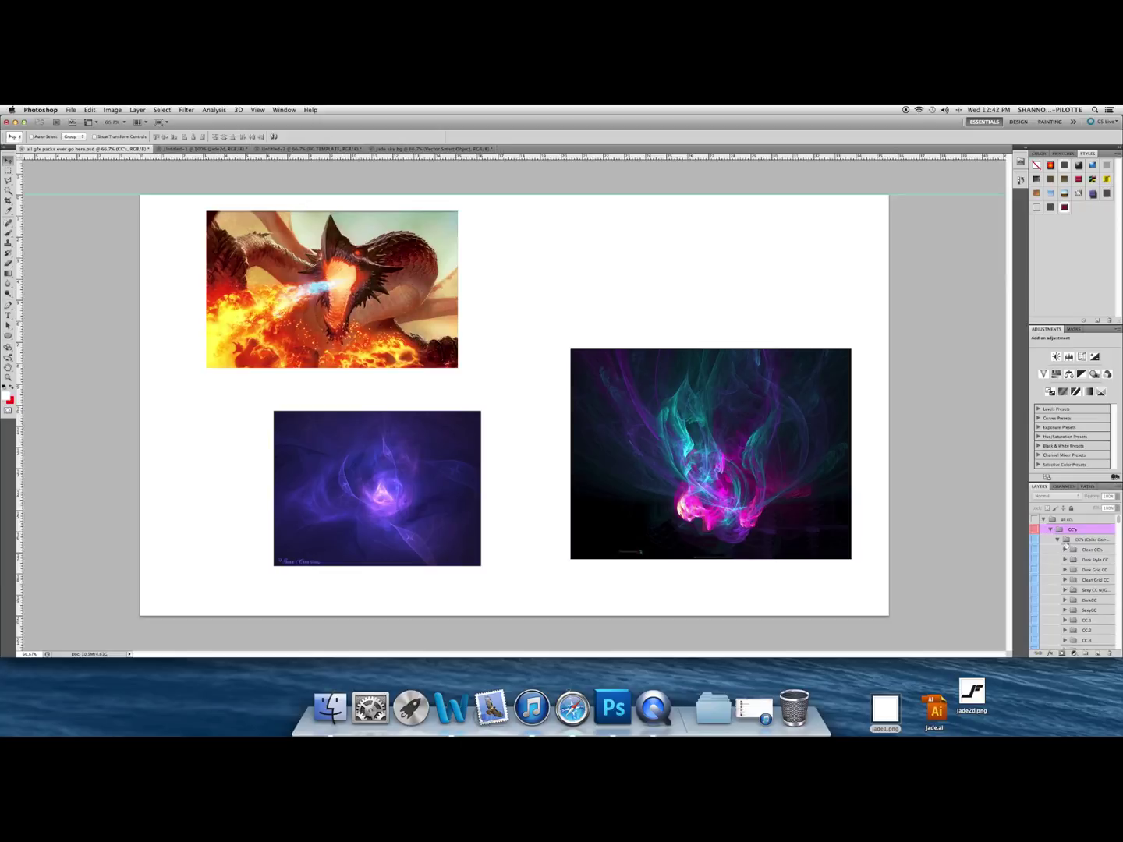
Duplicate the CC's (Color Corrections) group into the jade sky bg document and switch to that document.
right_click(1066, 539)
right_click(1083, 538)
click(1053, 551)
click(569, 395)
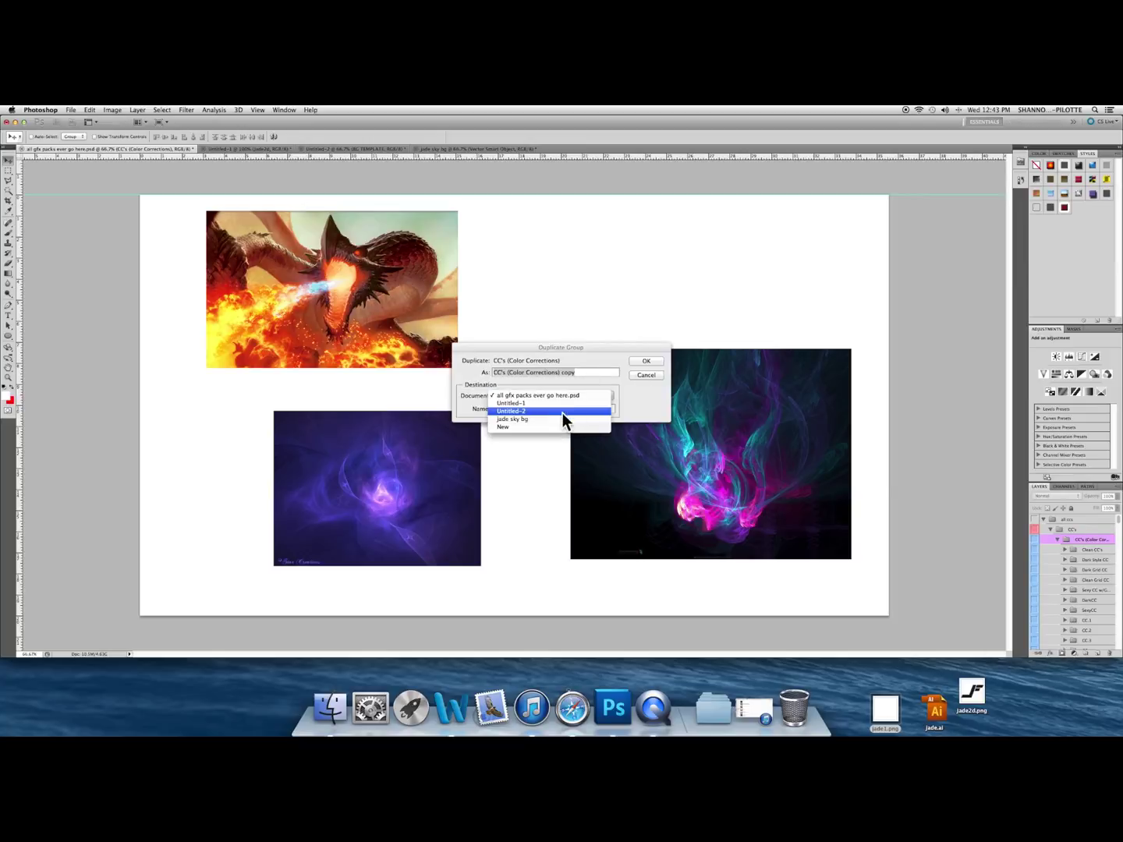
click(546, 420)
click(646, 361)
click(480, 148)
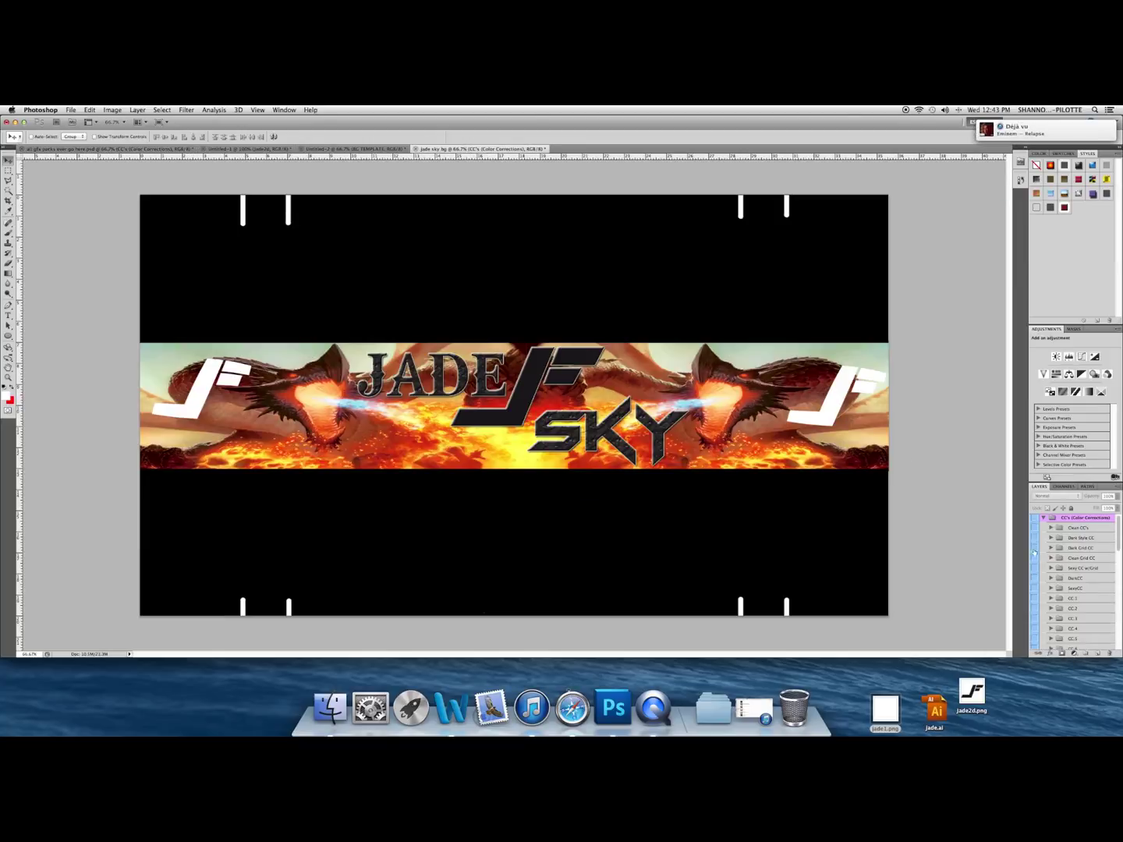
Try the Dark Style, Dark Grid, Sexy w/Grid, DarkCC, SexyCC and CC 1 color corrections on the banner one at a time.
click(1034, 538)
click(1034, 538)
click(1034, 549)
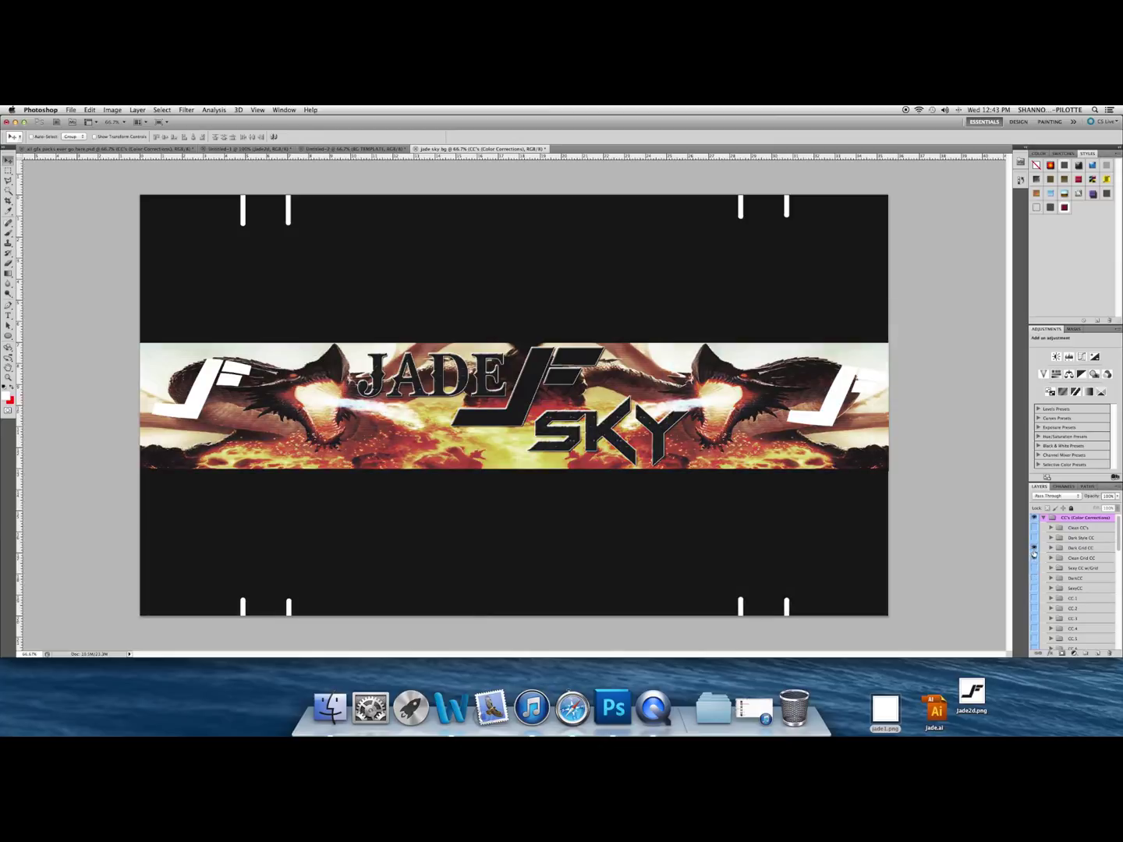
click(1034, 548)
click(1034, 568)
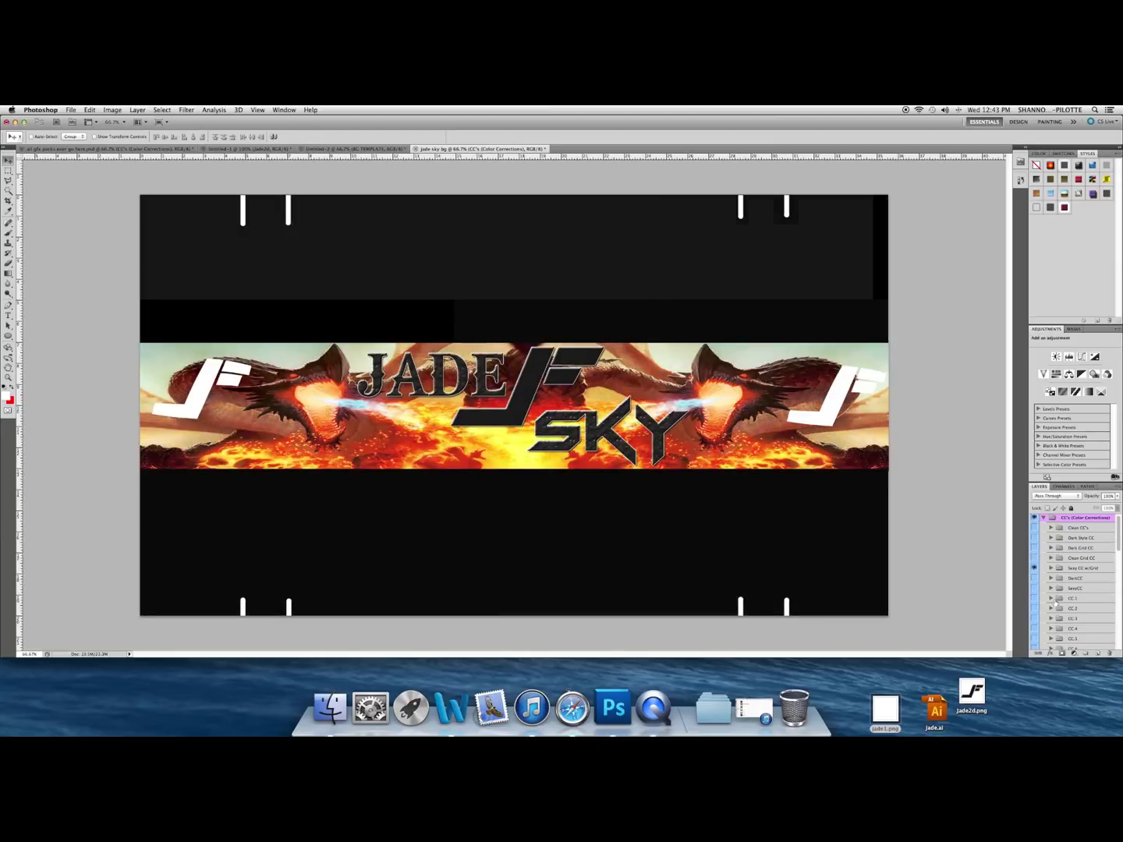
click(1034, 569)
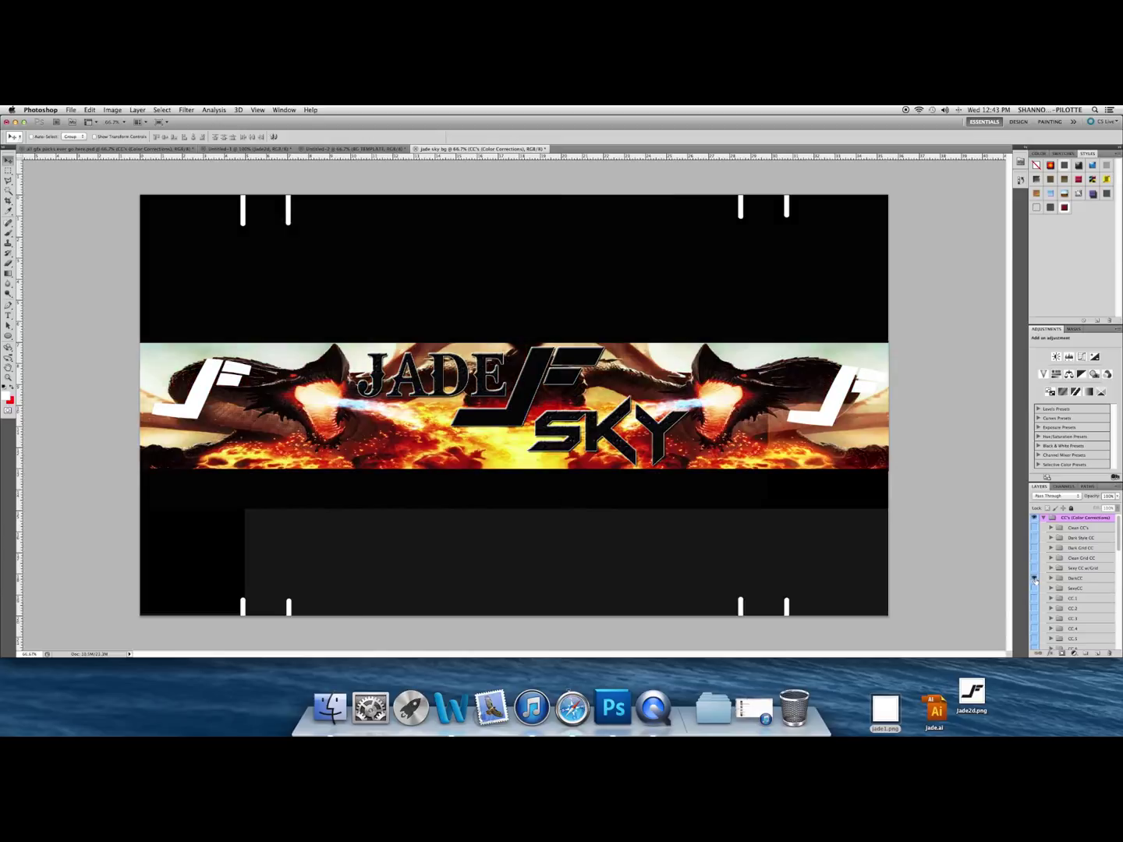
click(1034, 588)
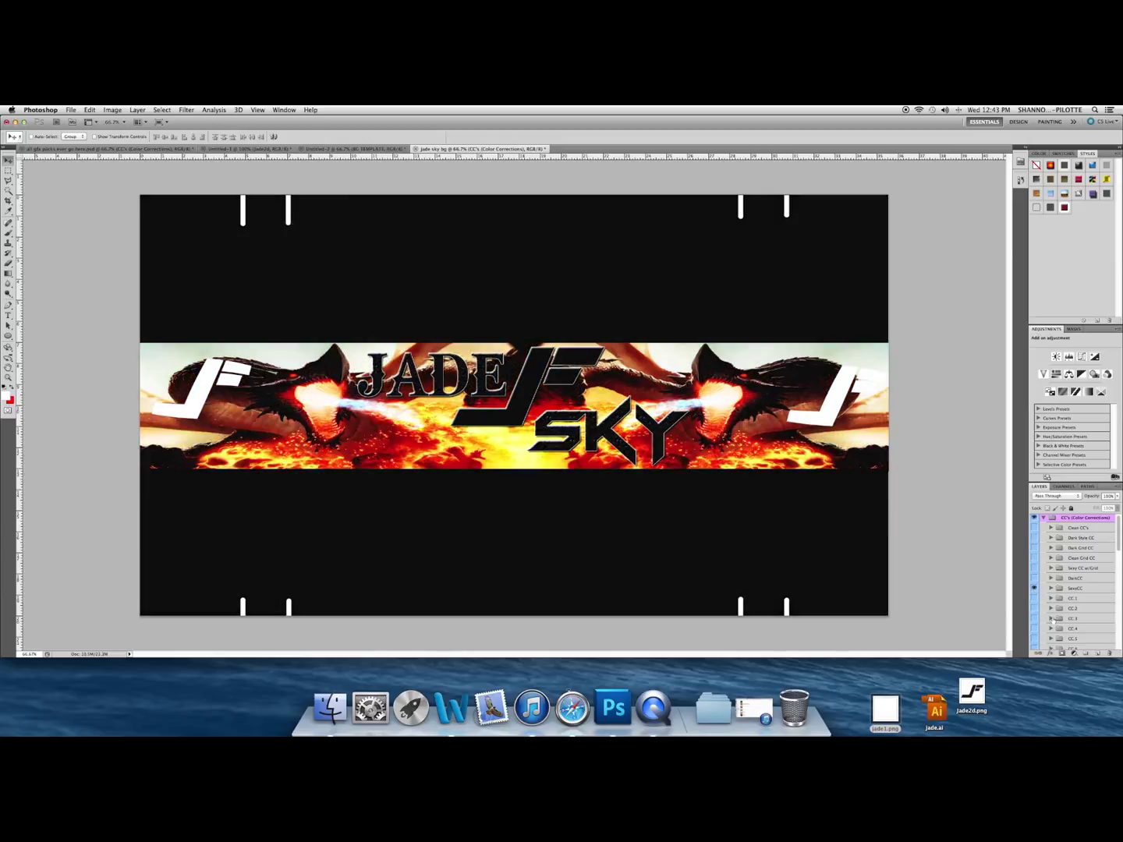
click(1034, 588)
click(1034, 598)
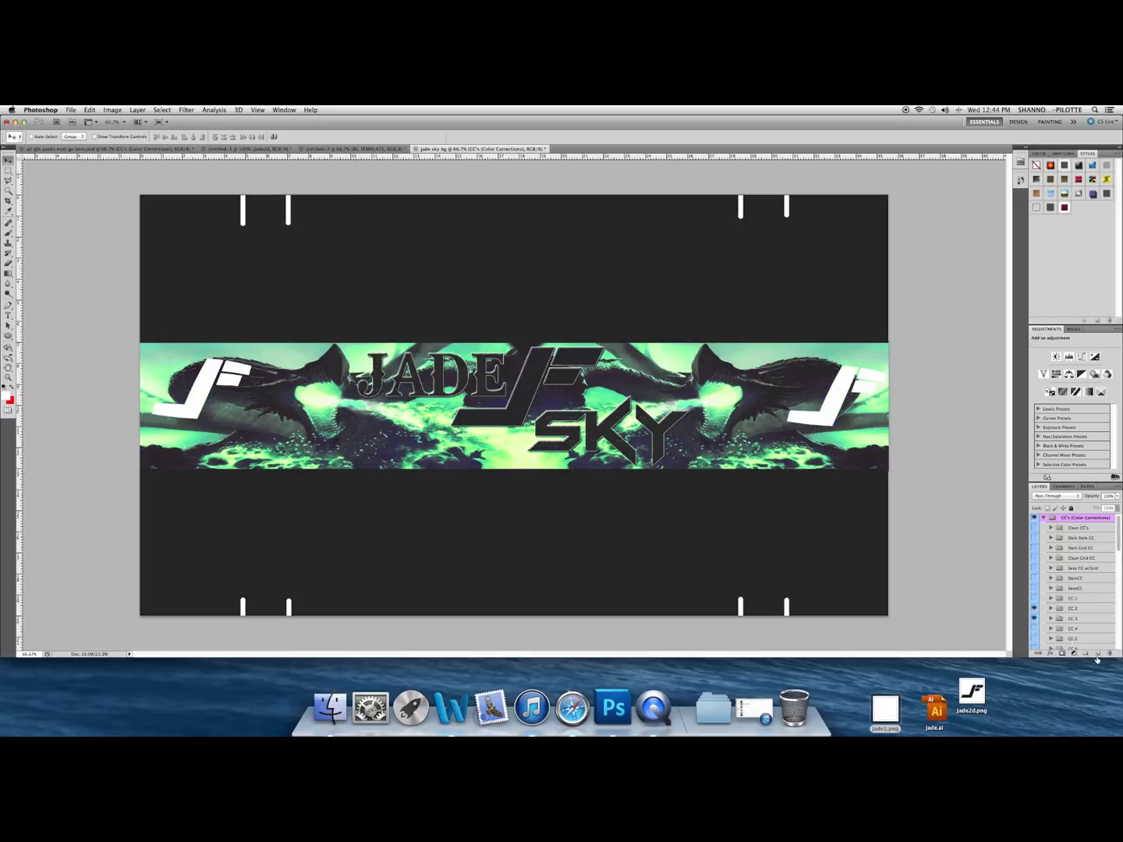
Try the CC 7, CC 9 and CC 10 color corrections on the banner one at a time.
scroll(1077, 616, down, 3)
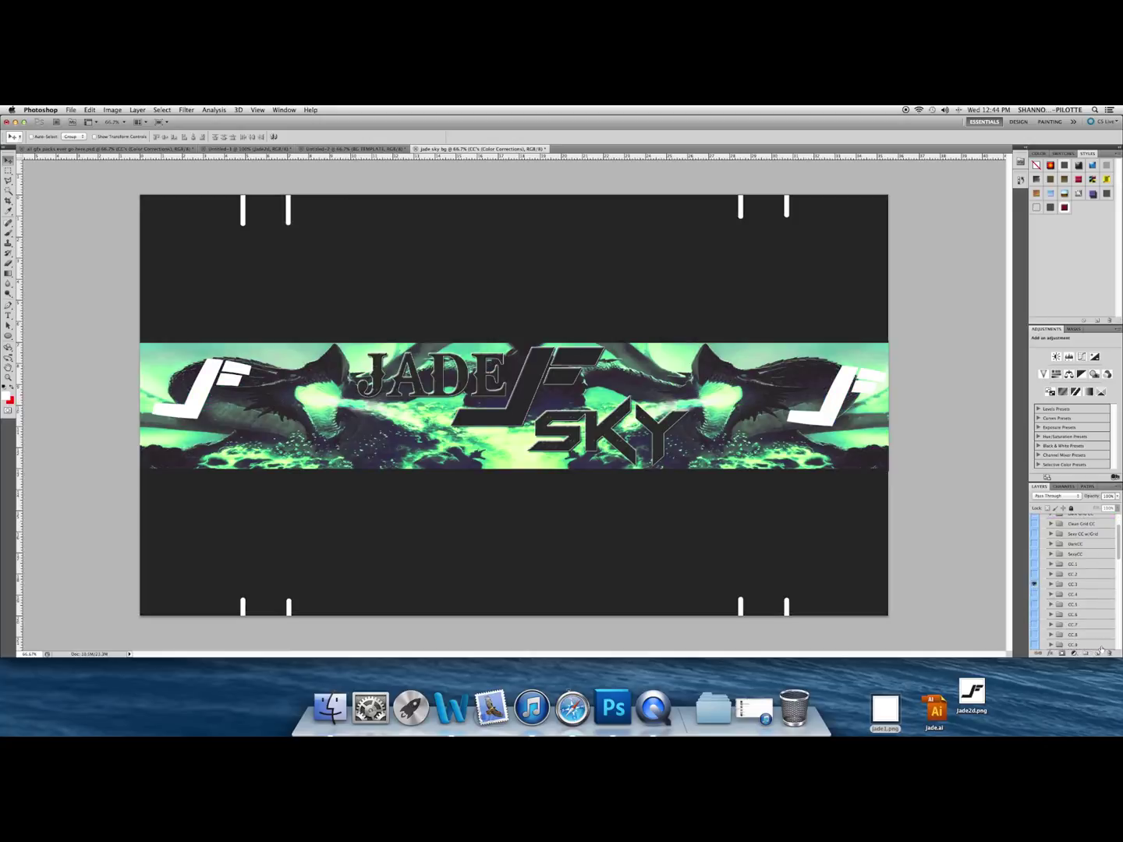
click(1038, 612)
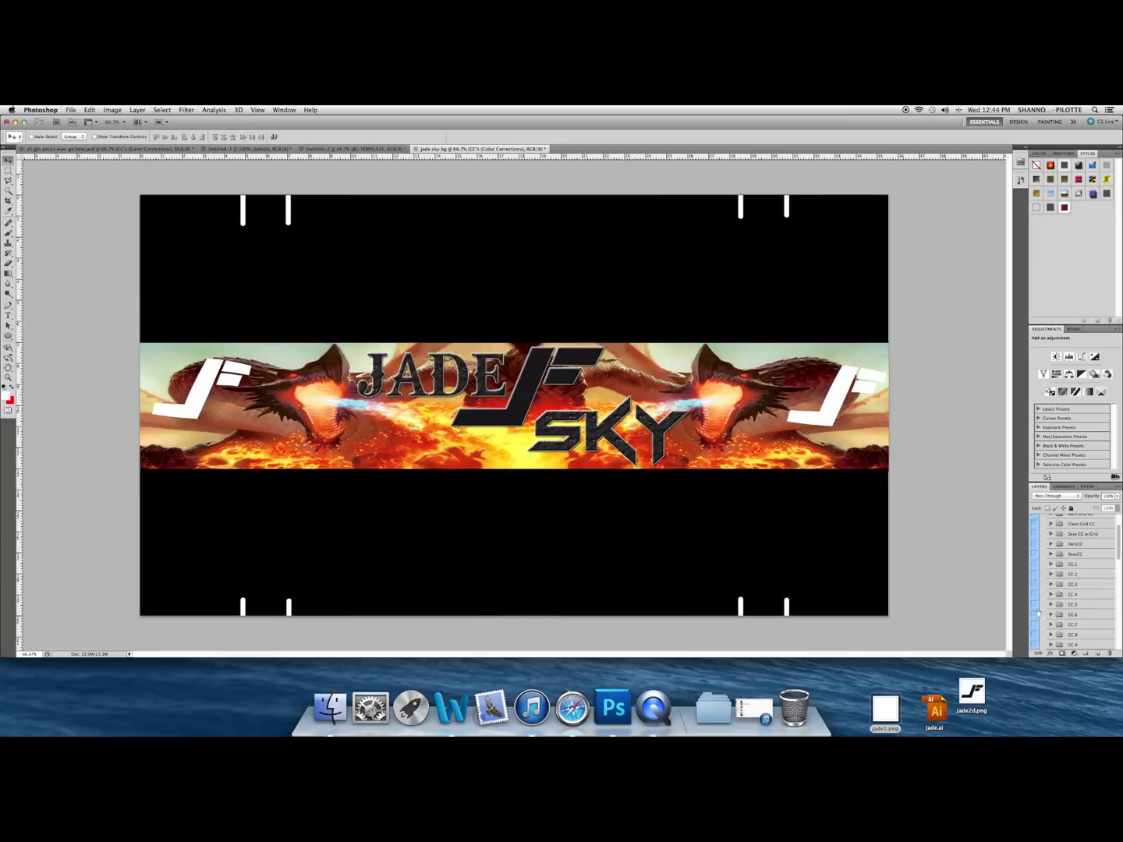
click(1035, 625)
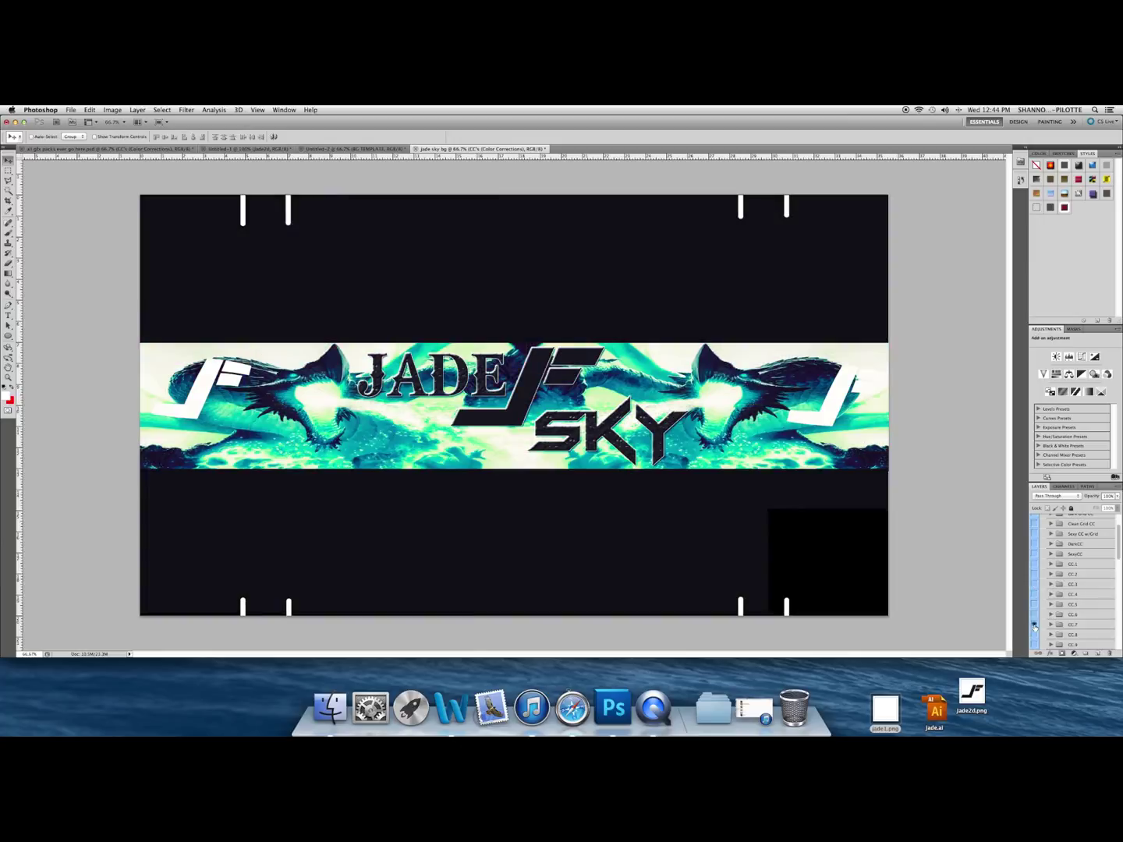
click(1034, 625)
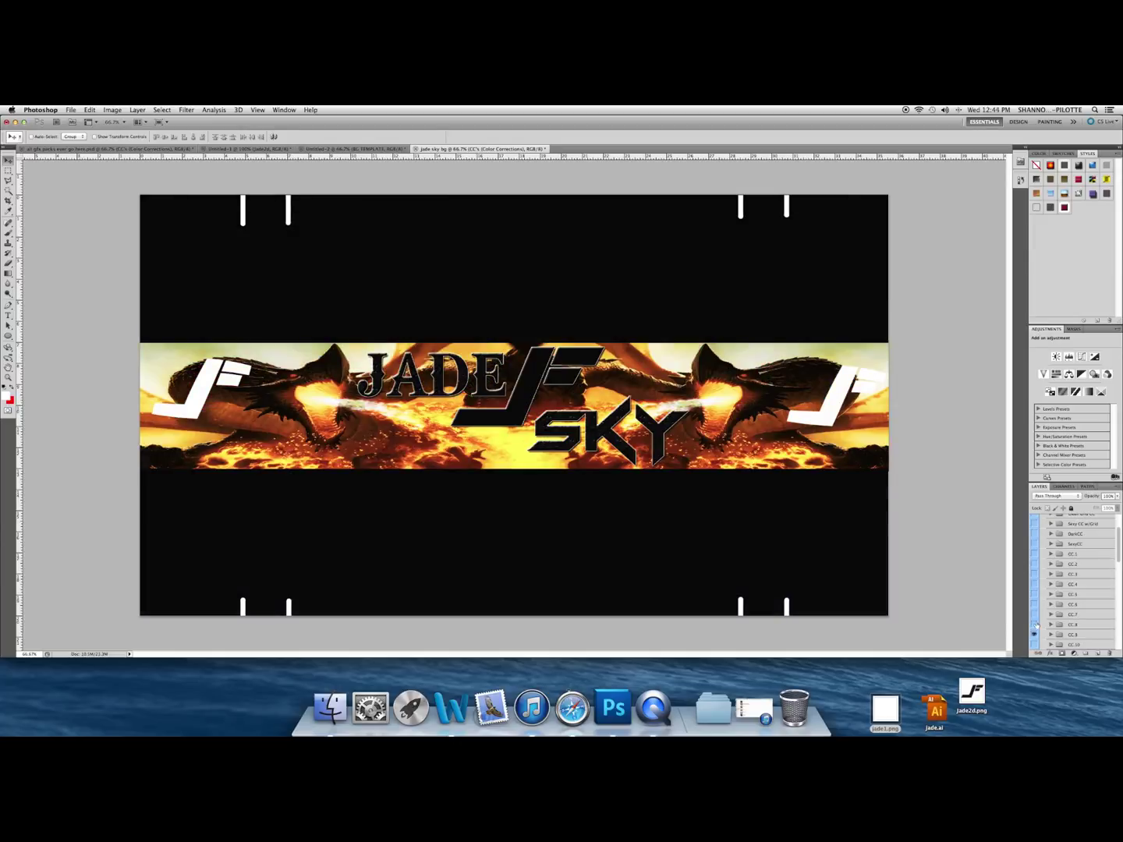
click(1034, 635)
click(1034, 645)
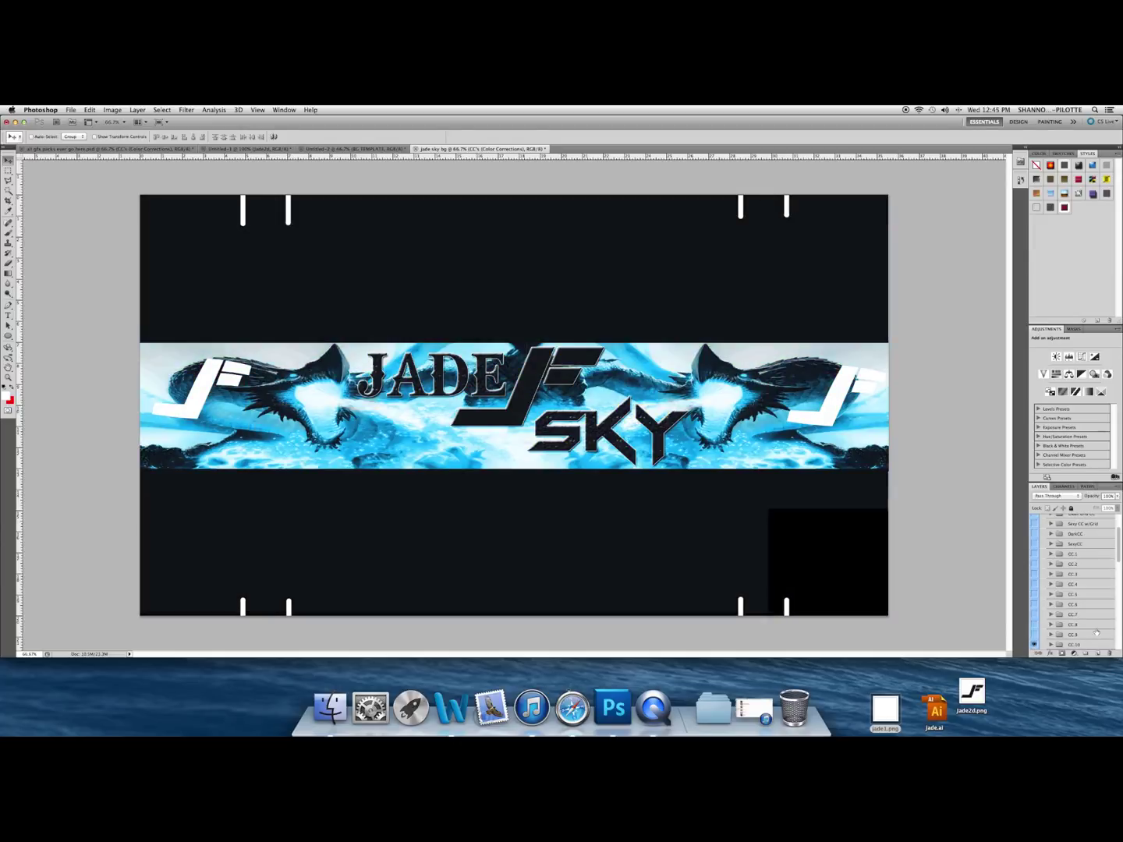
scroll(1097, 633, down, 2)
click(1096, 633)
double_click(1095, 624)
click(634, 389)
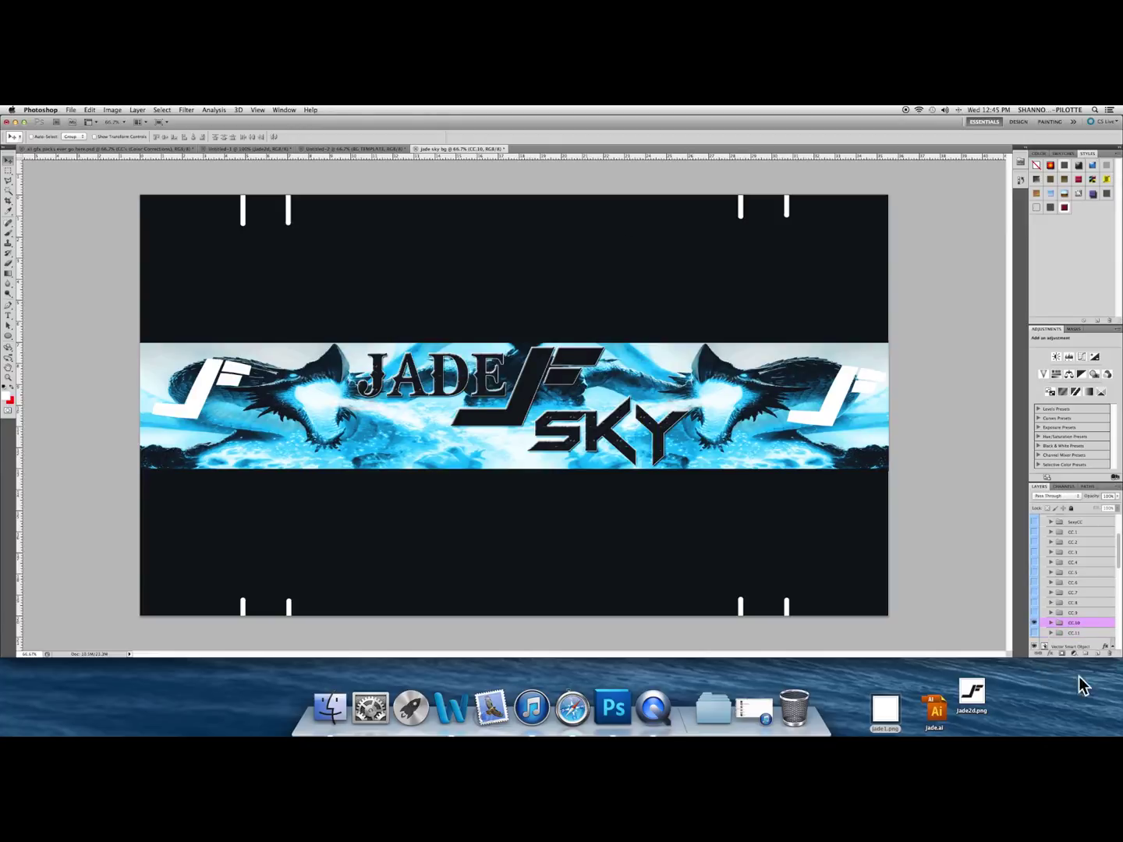
Replace CC 10 with the CC 11 color correction and try the Eraser on the black area above the banner.
click(1034, 623)
click(1034, 634)
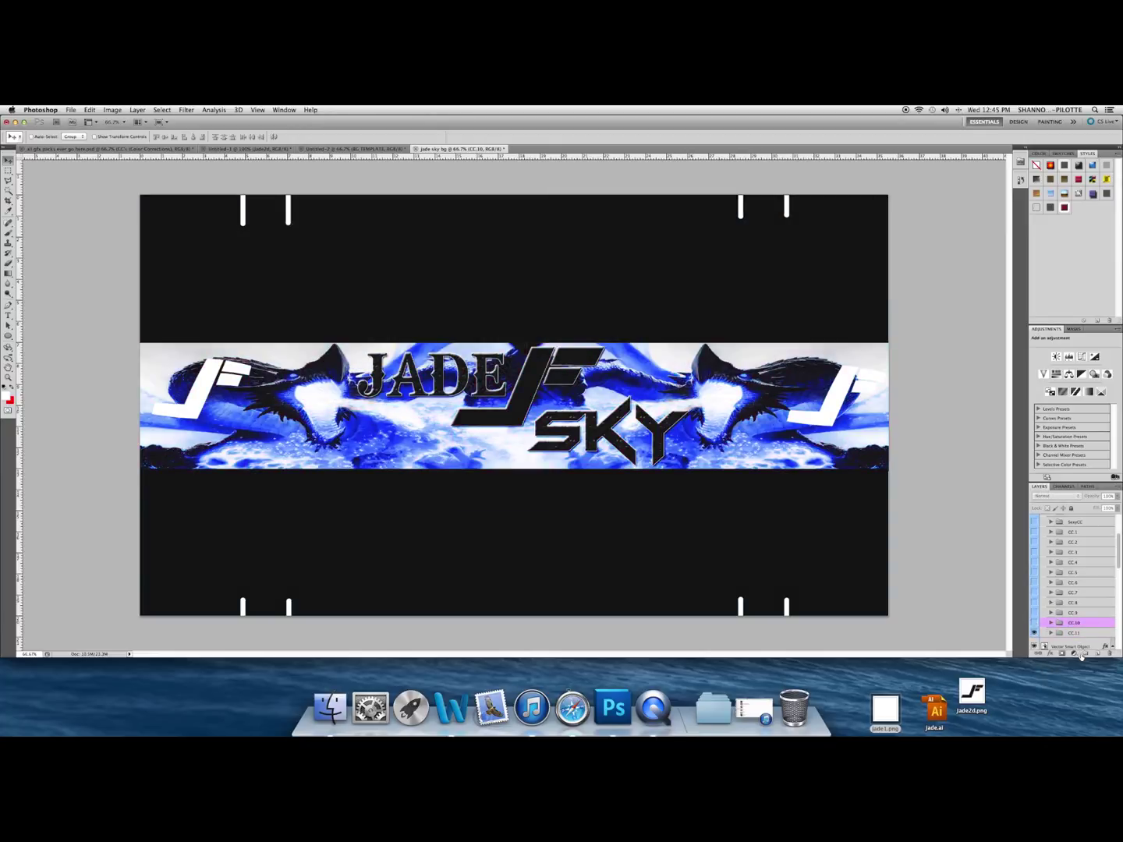
click(1084, 634)
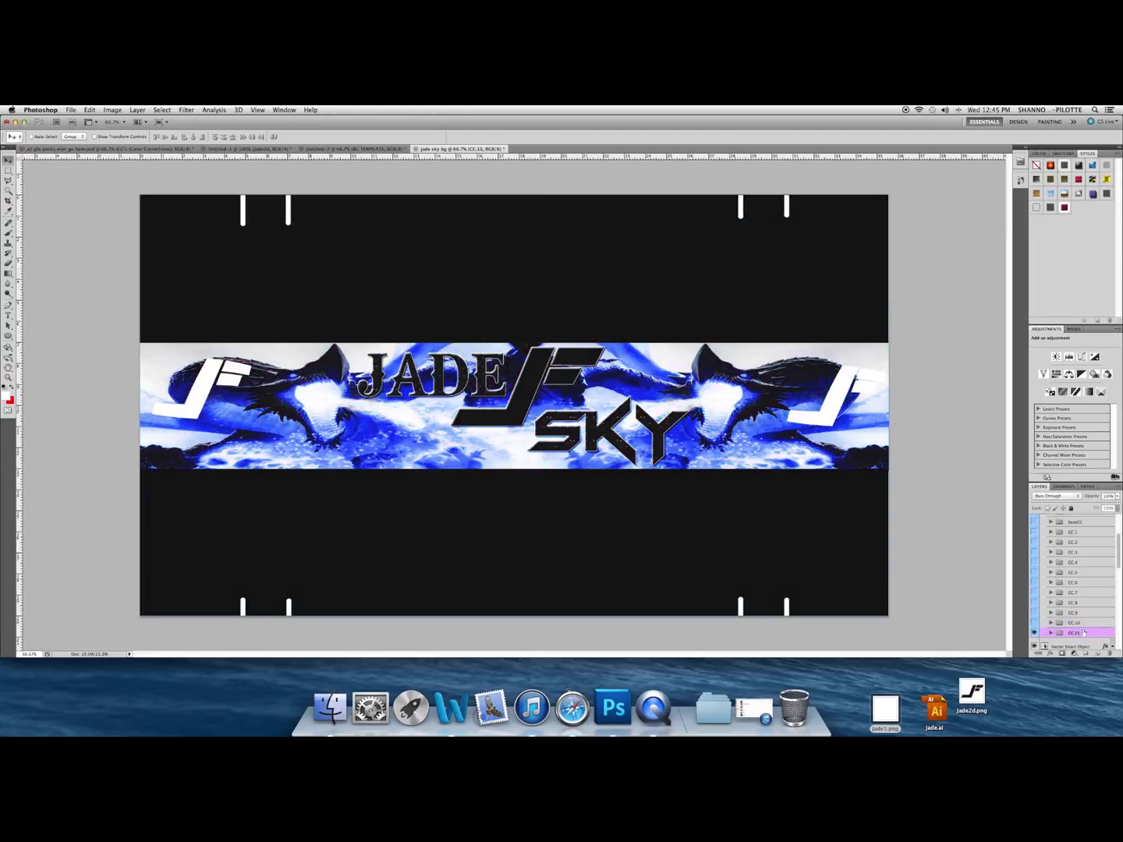
click(8, 262)
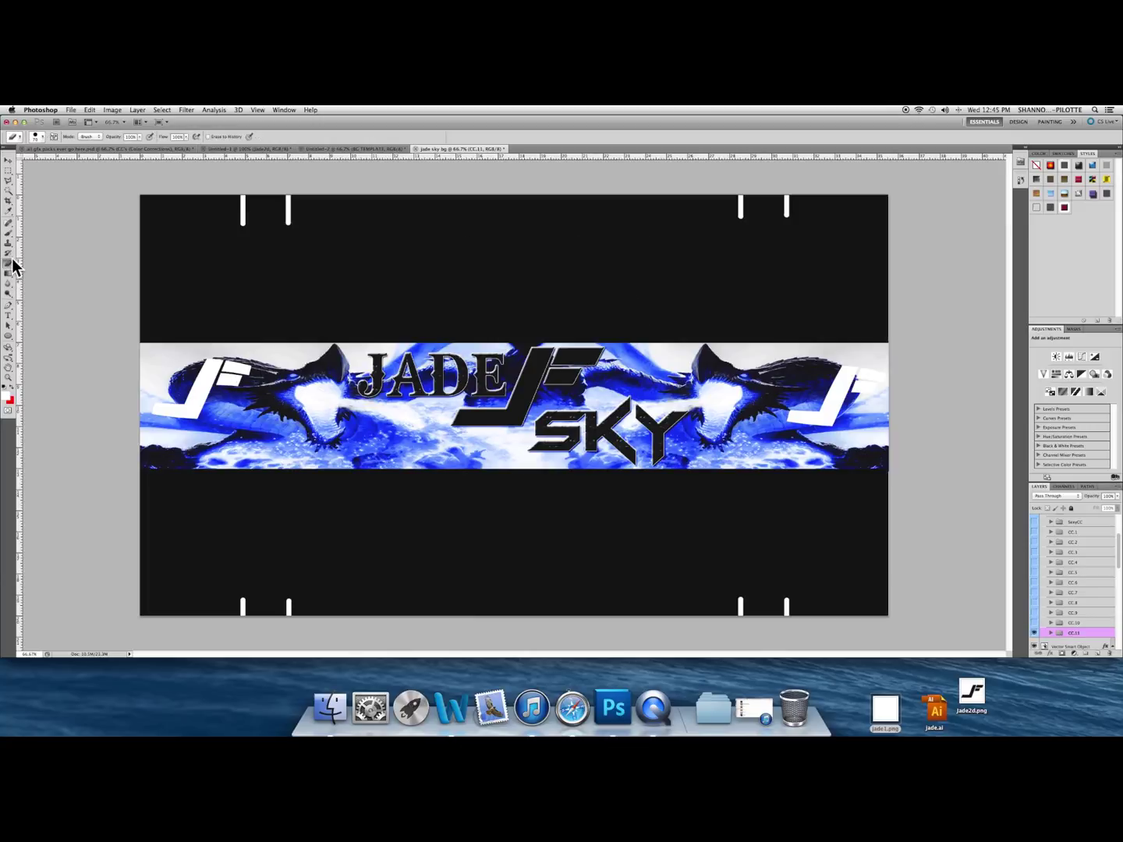
click(589, 282)
click(628, 294)
Toggle the Color Fill layer inside CC 11 to check its effect, and hide the collapsed CC 11 group.
click(1051, 633)
scroll(1051, 628, down, 3)
click(1050, 589)
click(1035, 588)
click(1034, 590)
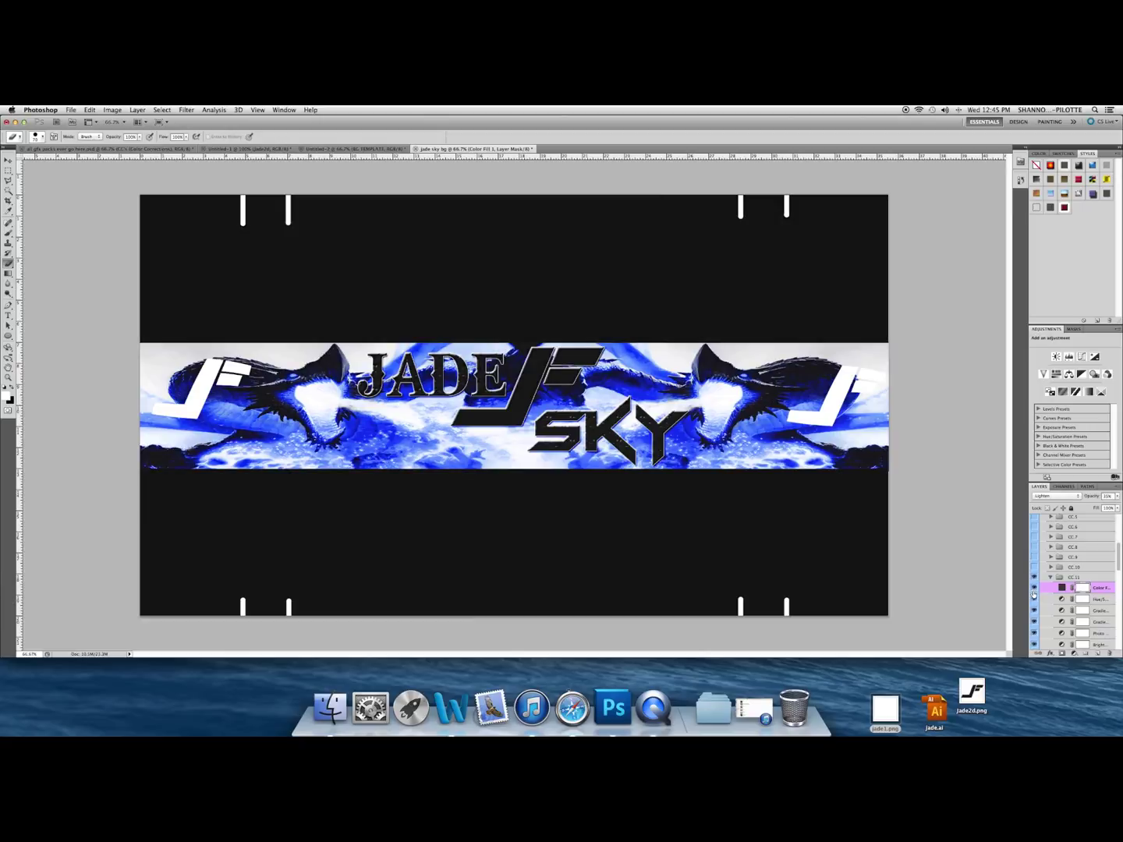
click(1051, 578)
click(1034, 578)
Try the Clean Grid CC color correction and enable Dark Grid CC instead.
scroll(1035, 578, up, 5)
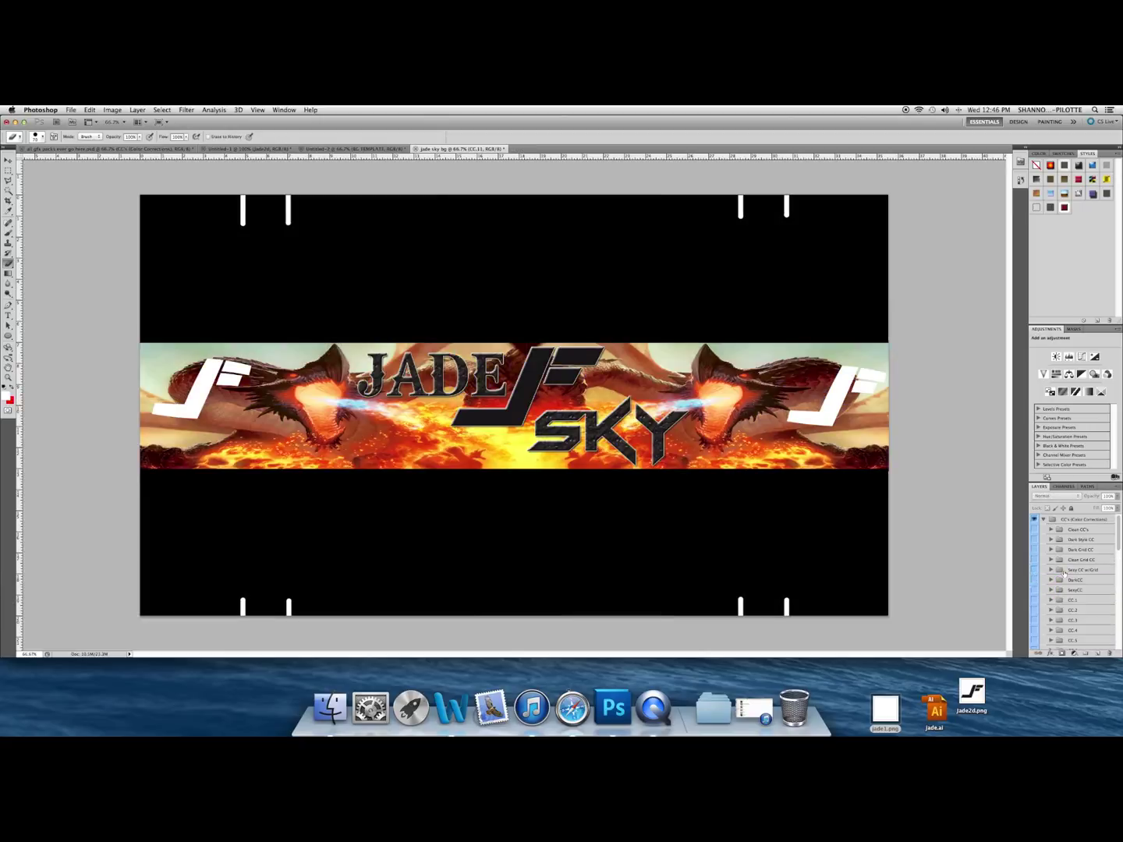
click(1034, 560)
click(1035, 560)
click(1035, 550)
click(1034, 550)
Enable CC 11 together with Dark Grid CC and lower the CC 11 group's opacity.
scroll(1049, 570, down, 3)
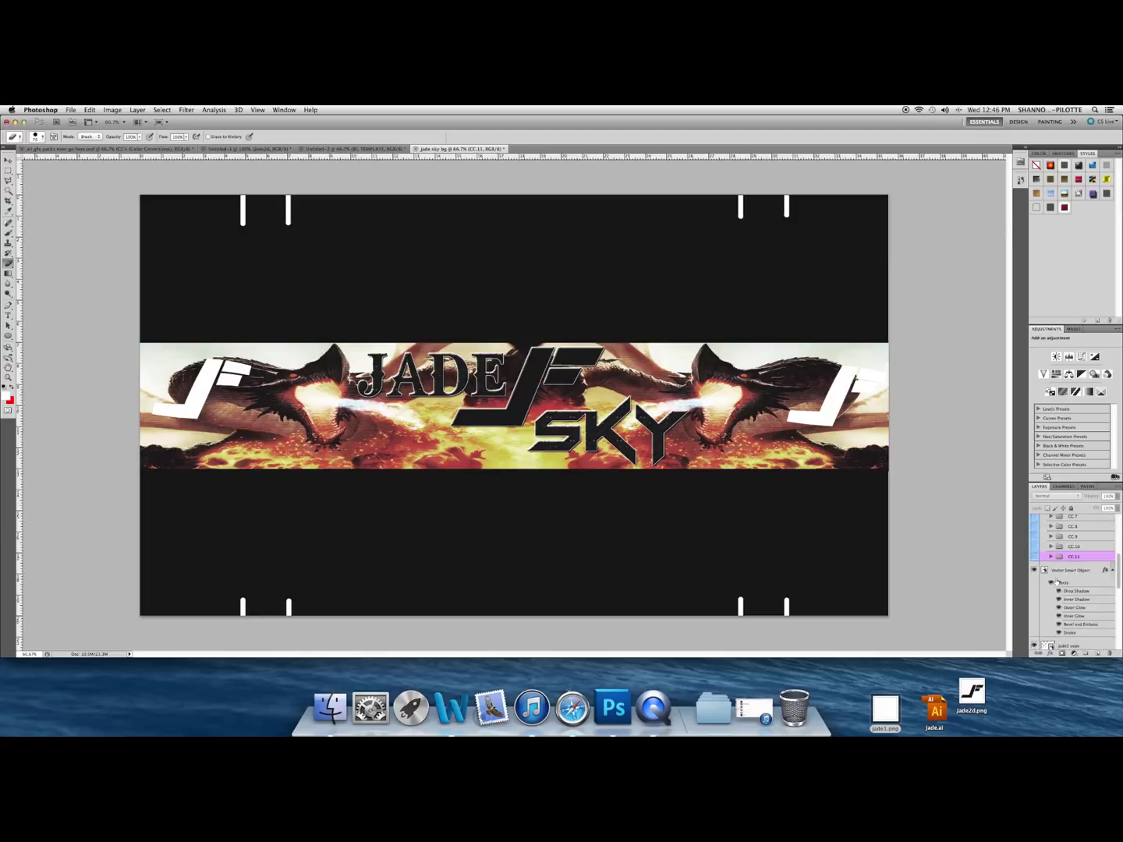
click(1043, 568)
click(1043, 588)
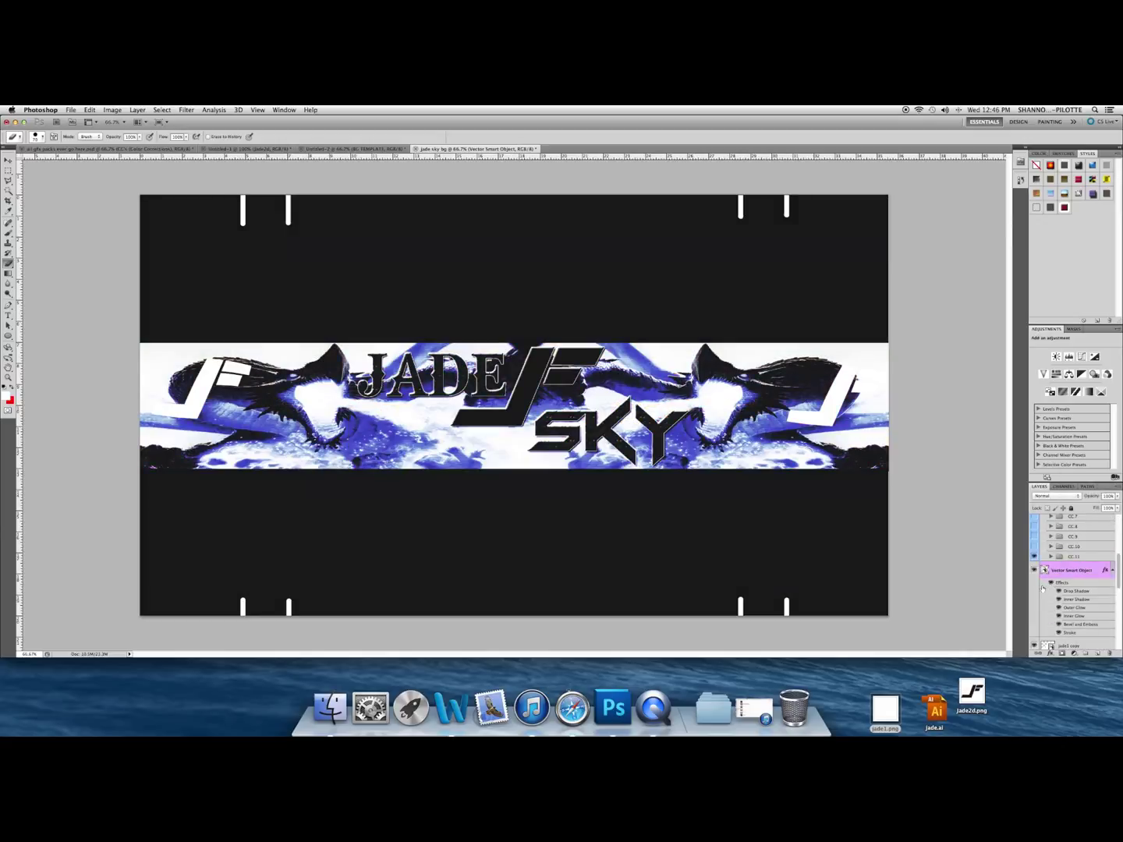
click(1075, 556)
mouse_move(1117, 496)
mouse_down()
mouse_move(1088, 512)
mouse_move(1106, 511)
mouse_up()
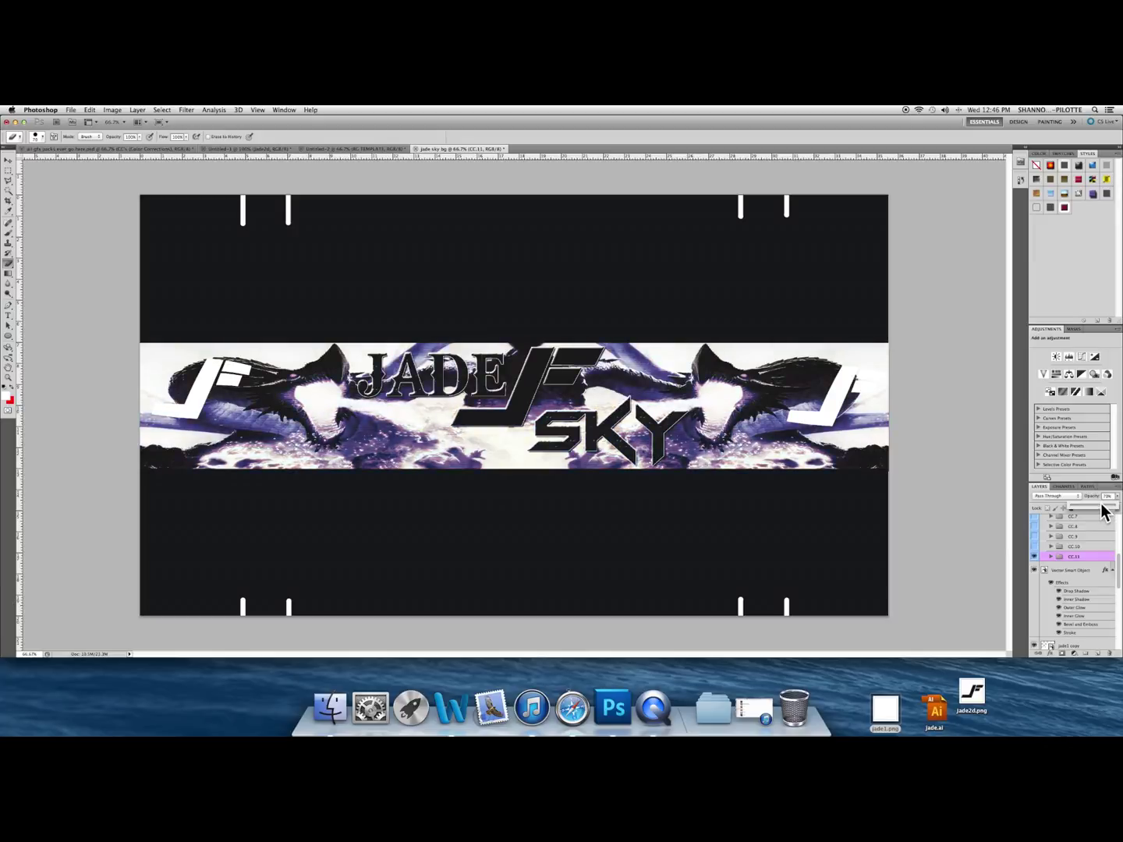
Move the two white JF logos on jade1 and jade1 copy inward from the banner's ends, keeping them as smart objects.
scroll(1069, 558, down, 5)
click(1064, 560)
click(890, 421)
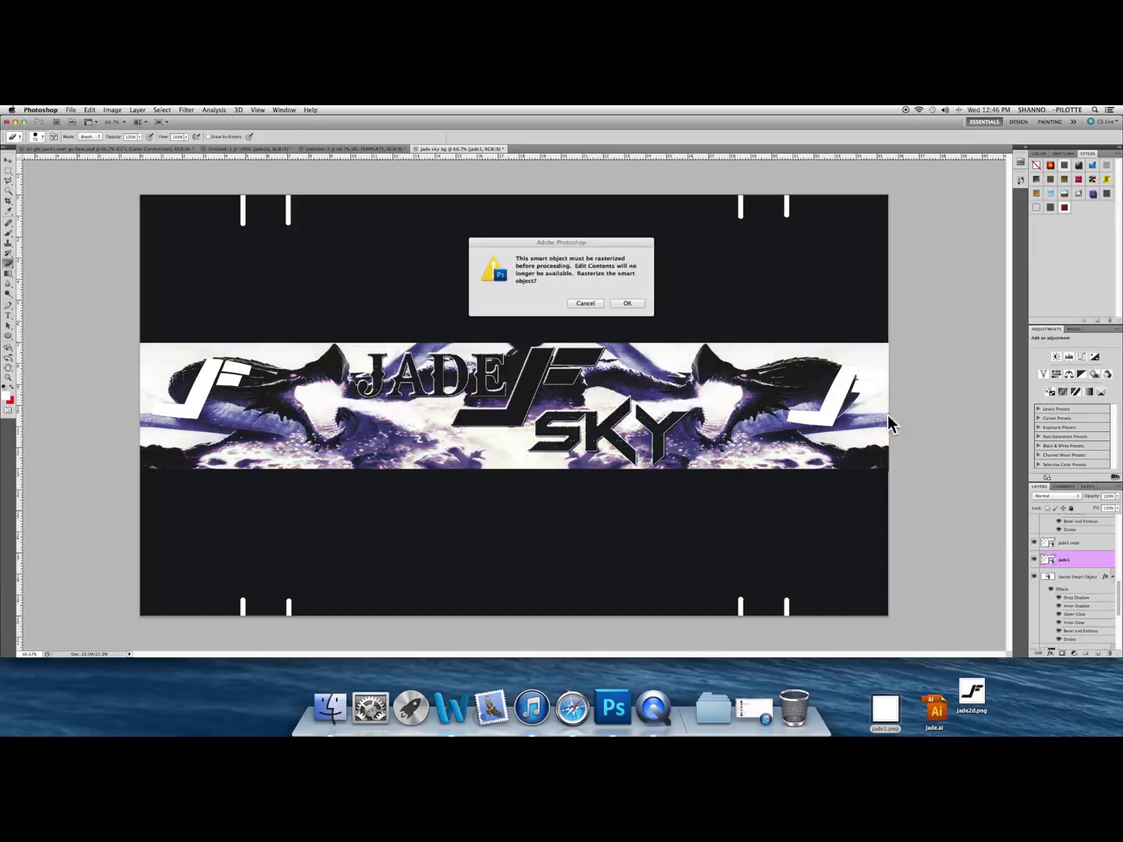
click(602, 302)
click(638, 302)
click(8, 161)
drag(696, 451, 662, 447)
click(1069, 542)
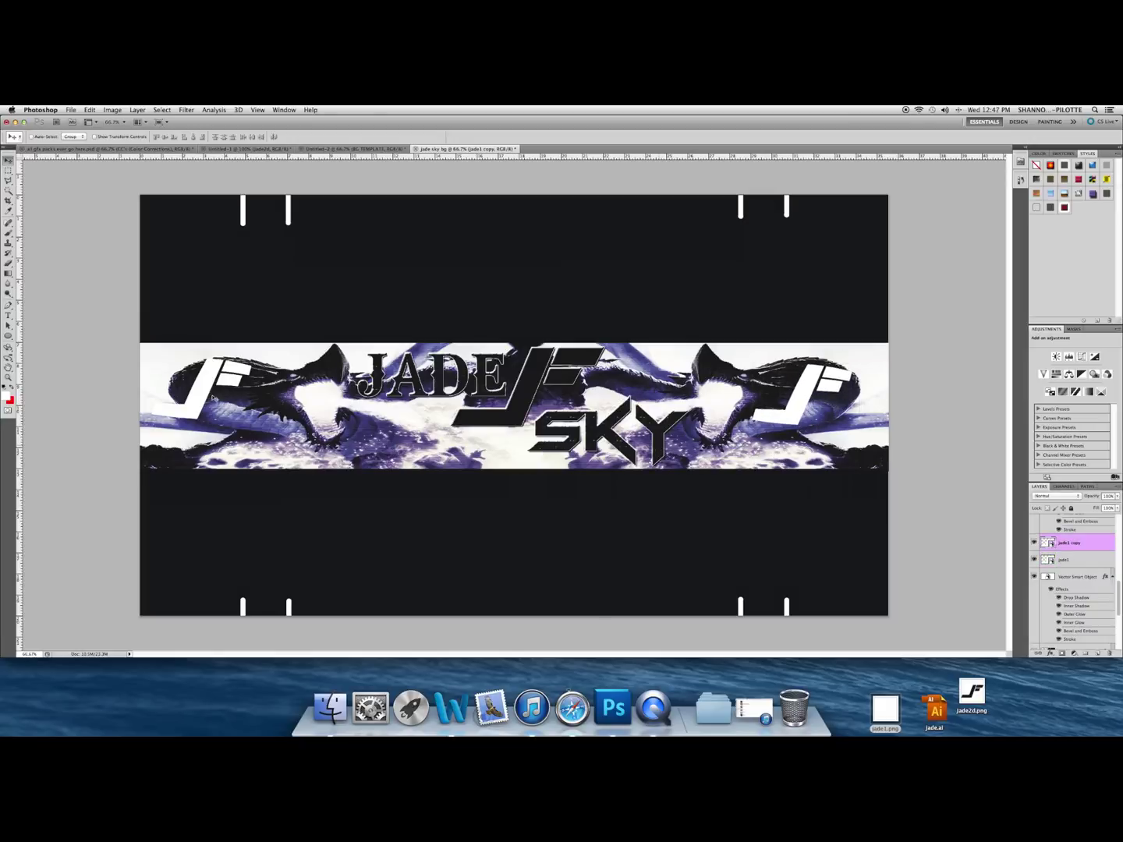
drag(216, 399, 251, 399)
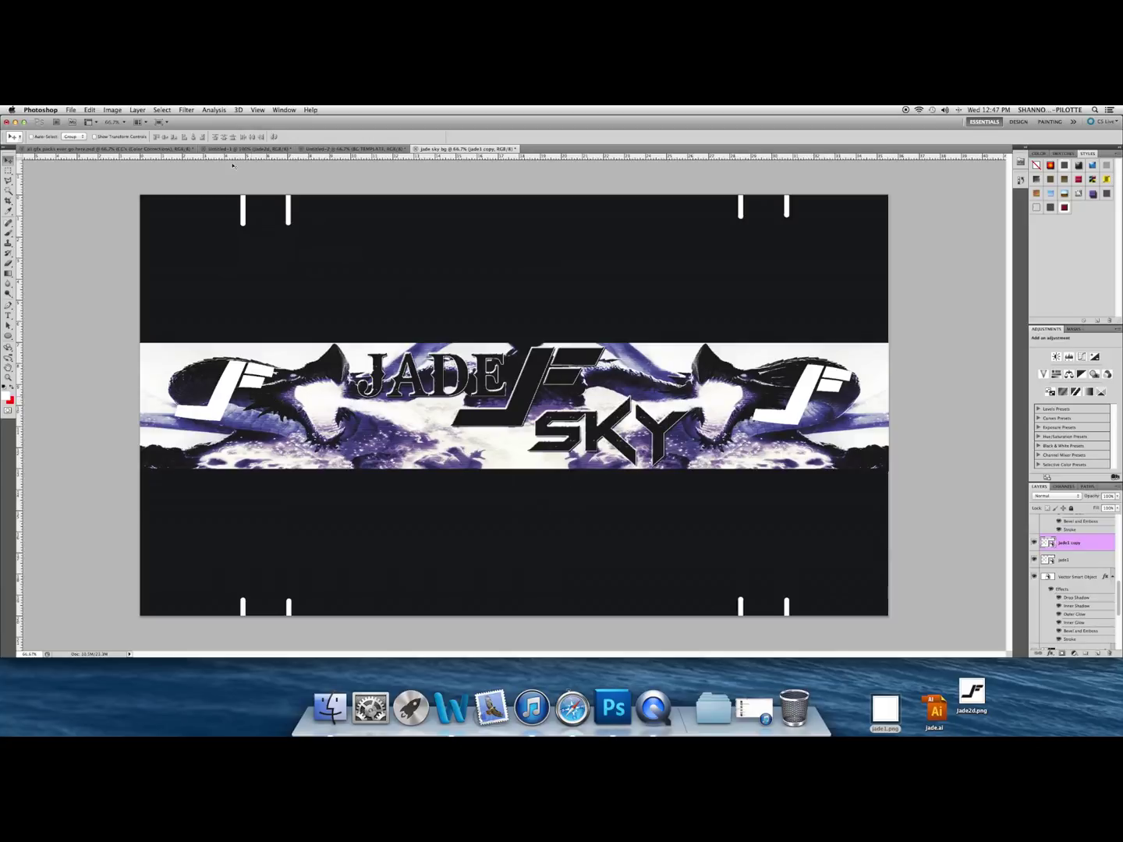
right_click(1074, 572)
click(1074, 574)
right_click(1058, 576)
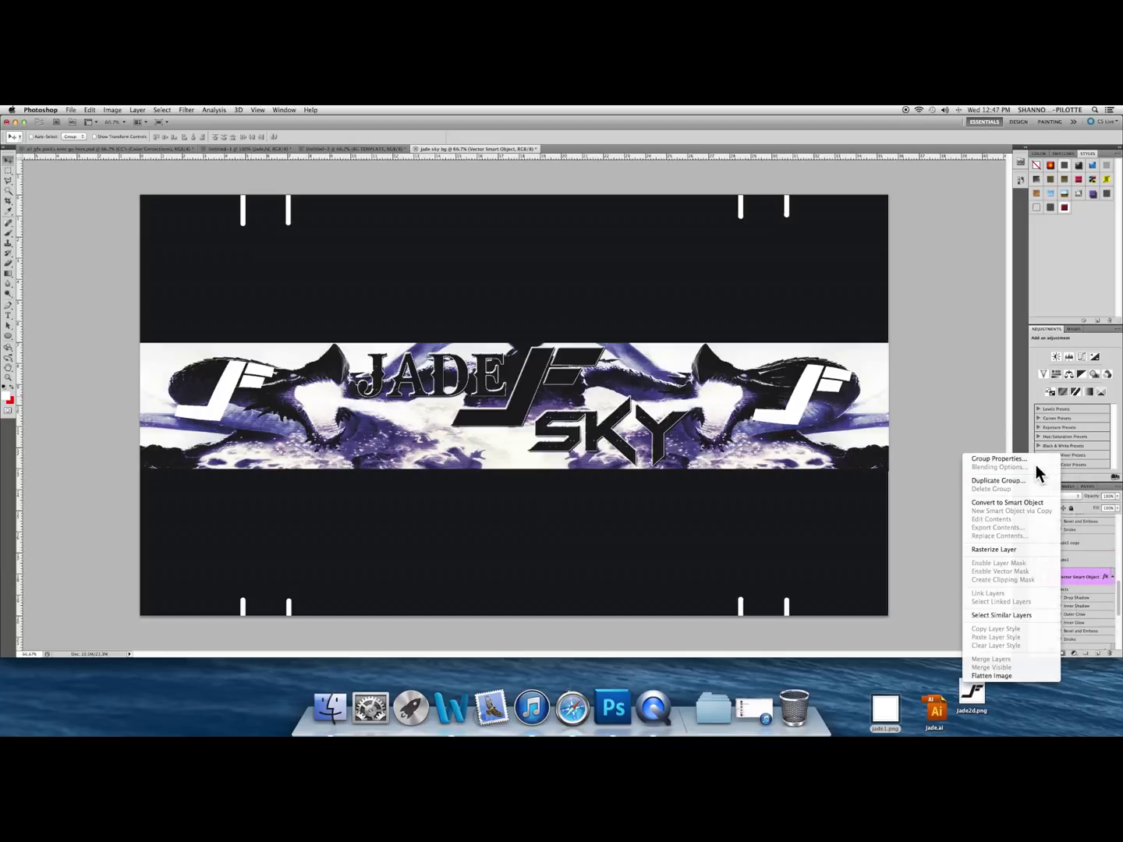
click(1036, 467)
scroll(1047, 559, up, 3)
scroll(1047, 558, down, 3)
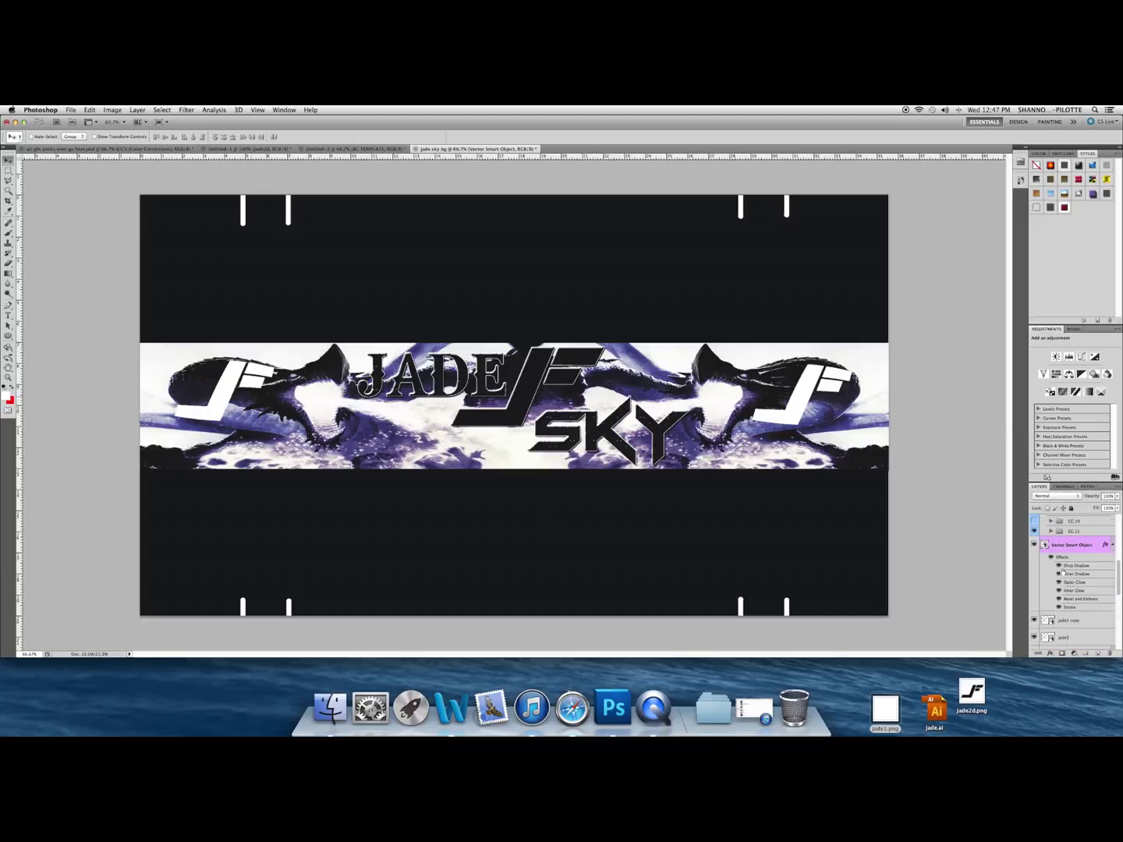
Duplicate the central JF logo layer Jade2d with its effects and shift the copy slightly downward from the original.
right_click(1054, 529)
click(1055, 529)
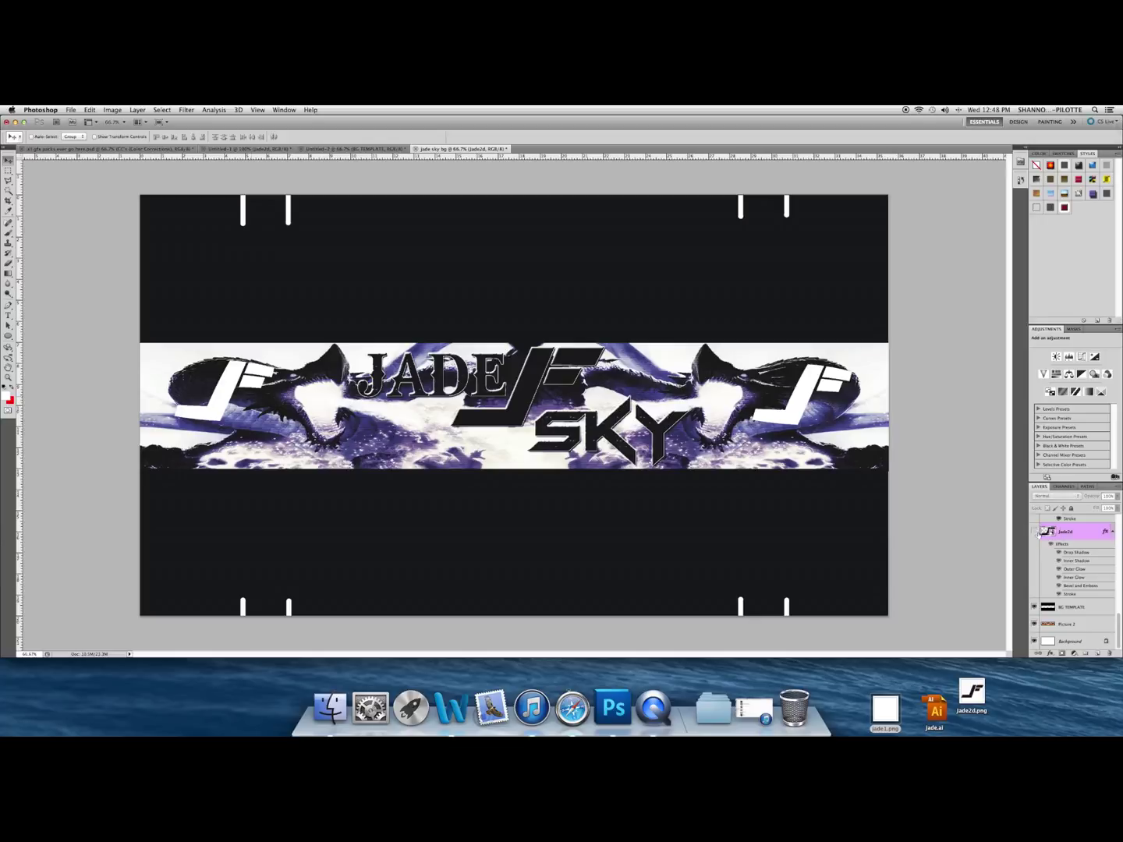
right_click(1078, 531)
click(1017, 481)
click(649, 354)
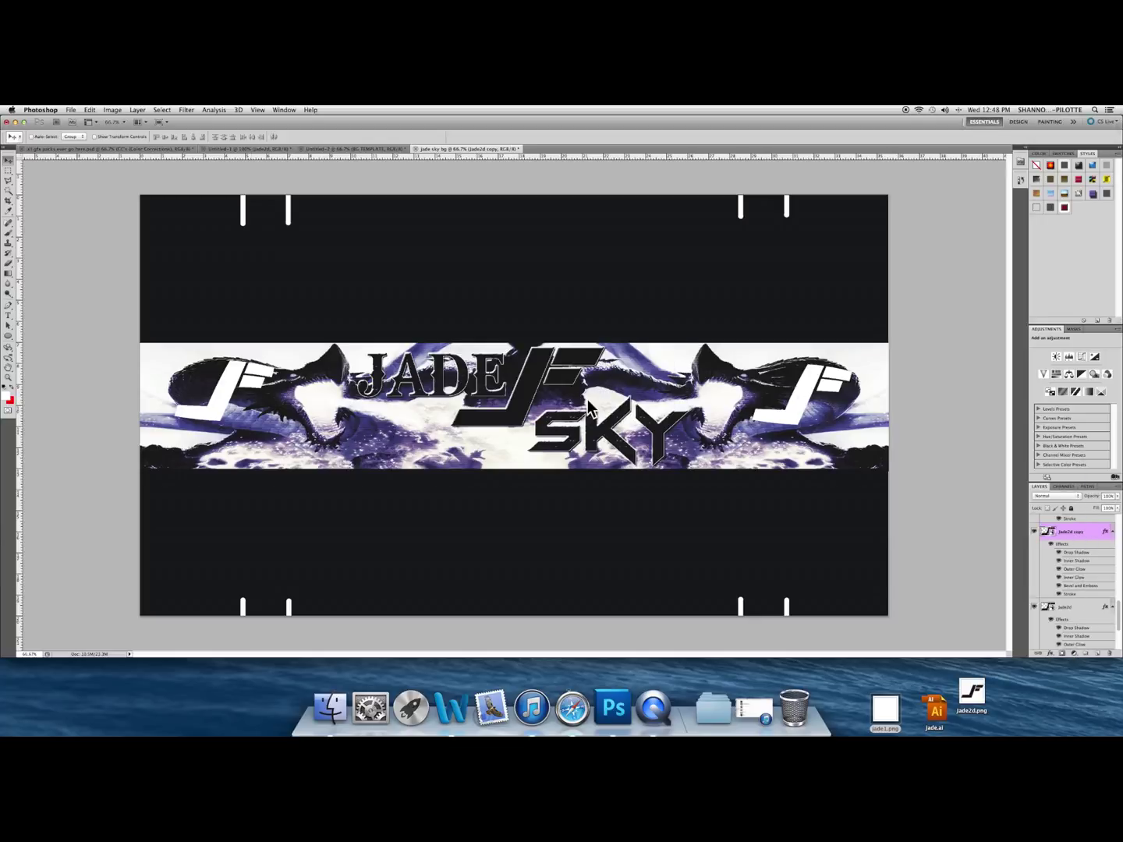
drag(581, 398, 581, 403)
Collapse the CC's group and toggle the uppermost Vector Smart Object layer off and on to check which text it holds.
scroll(1055, 545, up, 3)
right_click(1068, 522)
click(1062, 599)
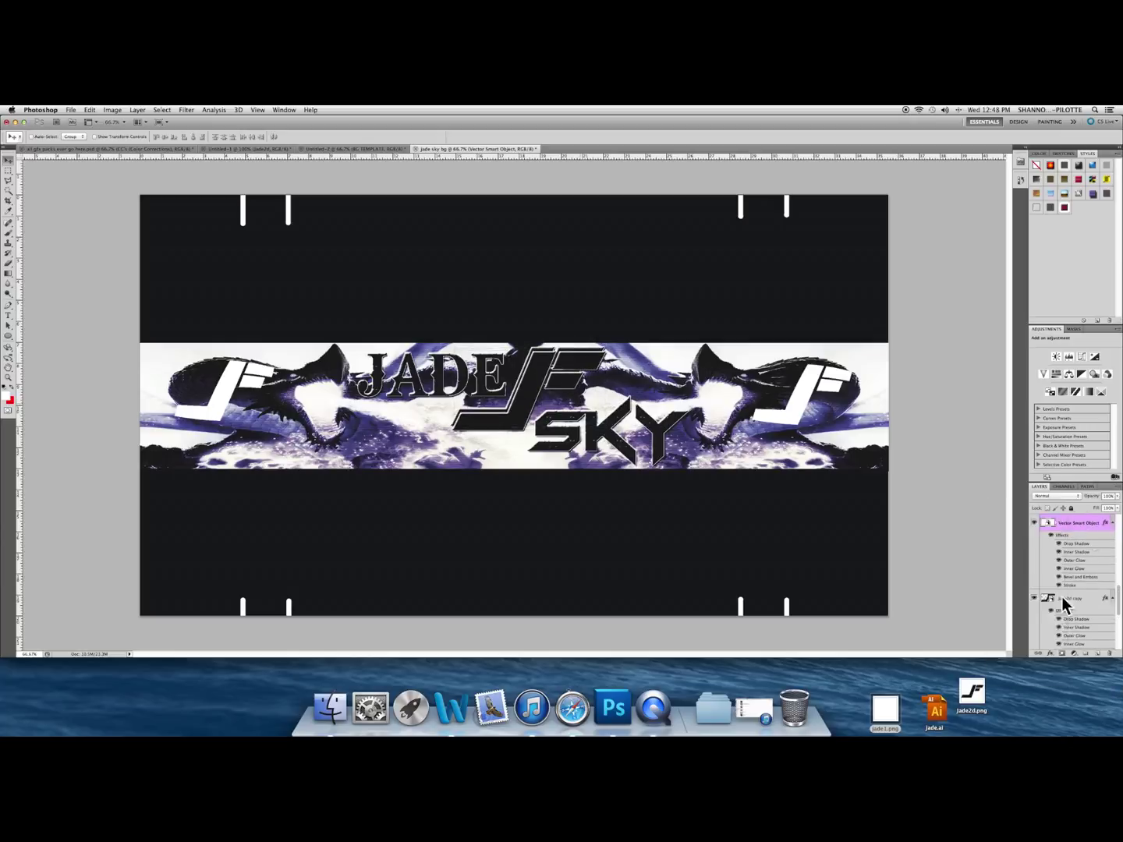
scroll(1062, 598, up, 15)
click(1044, 520)
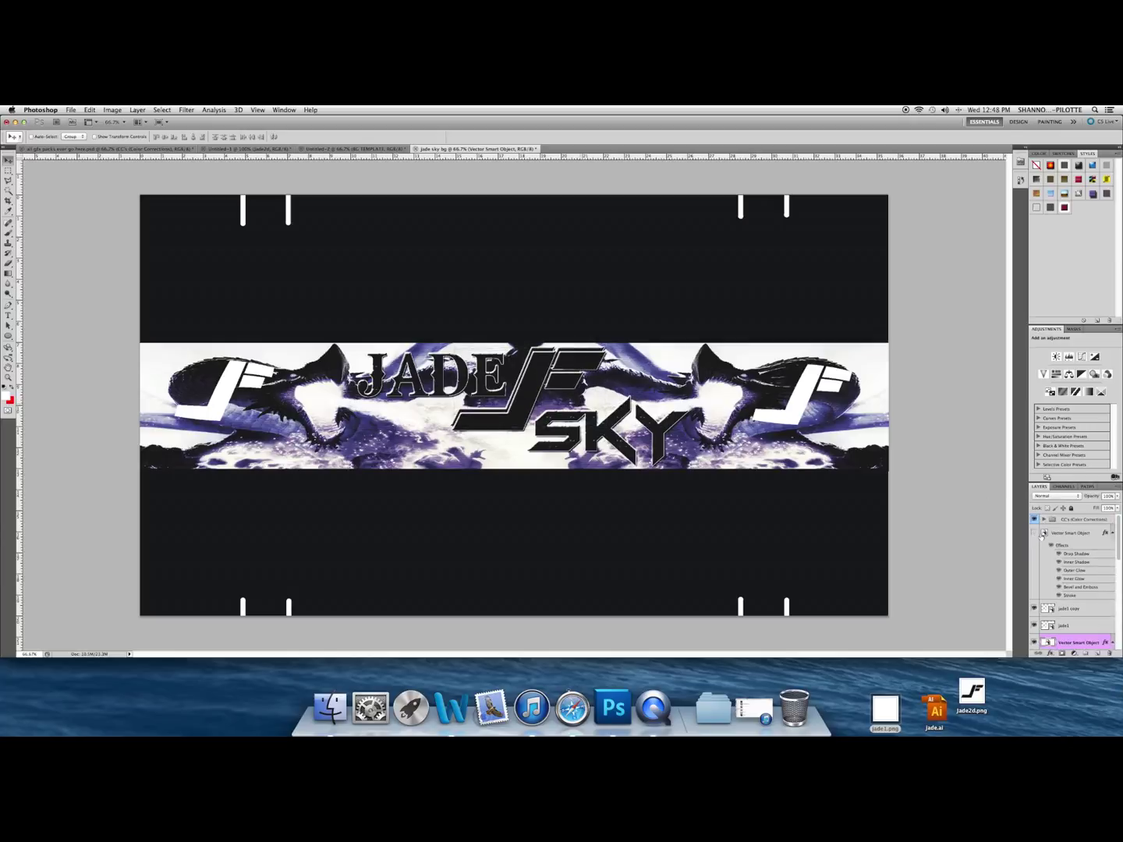
click(1035, 533)
Select the duplicated Jade2d layer again and move the central JF logo copy slightly upward.
scroll(1055, 578, down, 15)
right_click(1071, 523)
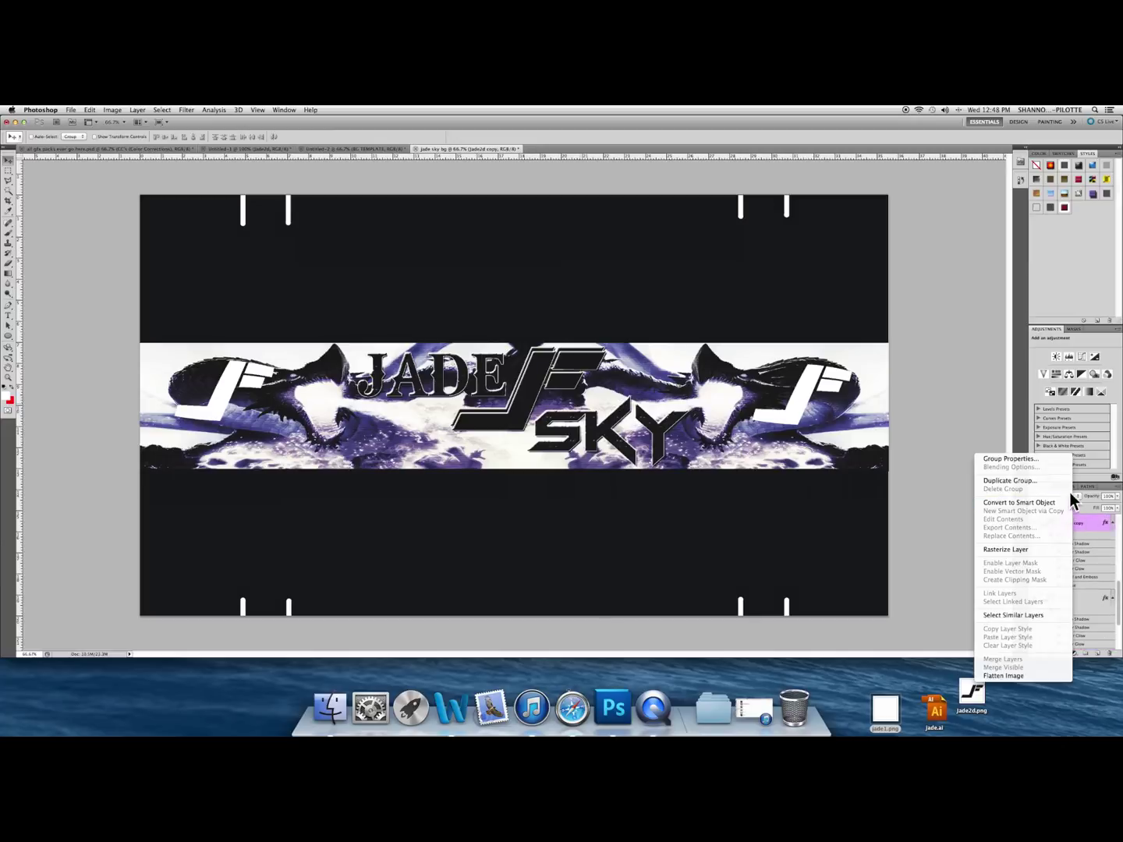
click(1071, 494)
right_click(1070, 524)
click(502, 228)
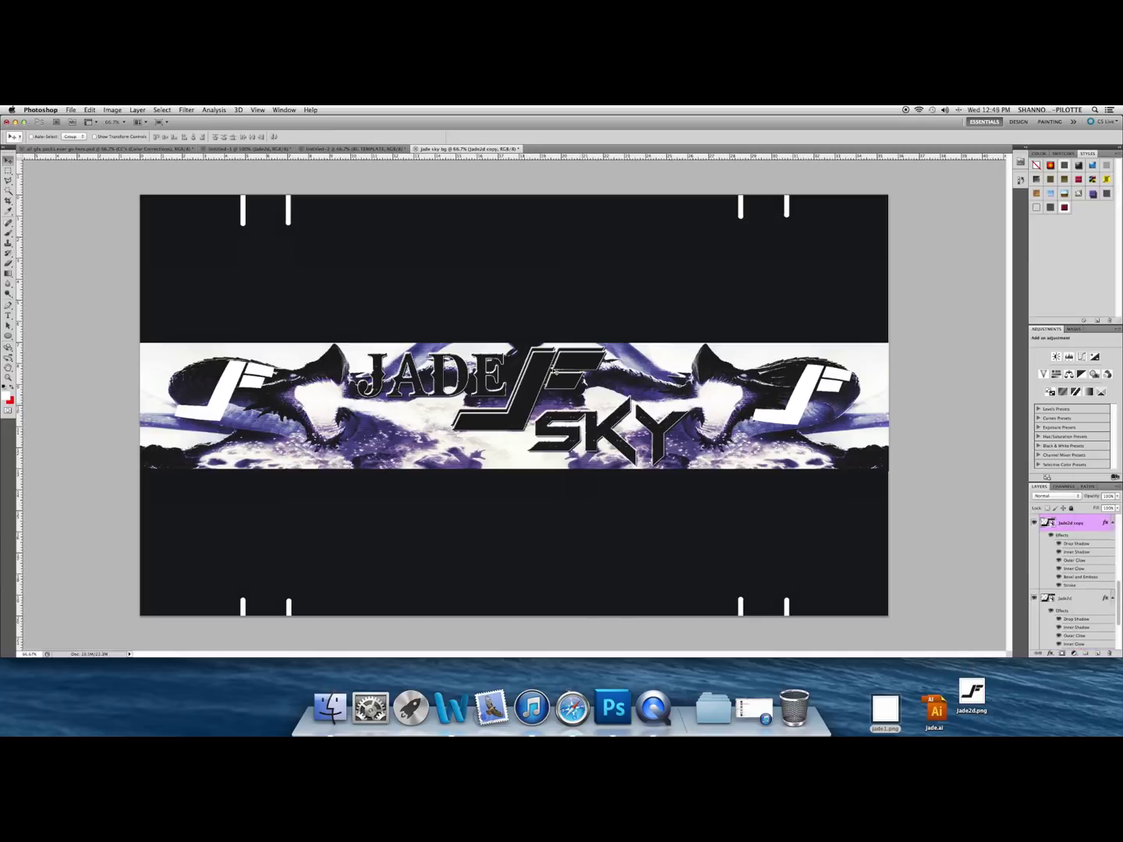
drag(580, 396, 581, 393)
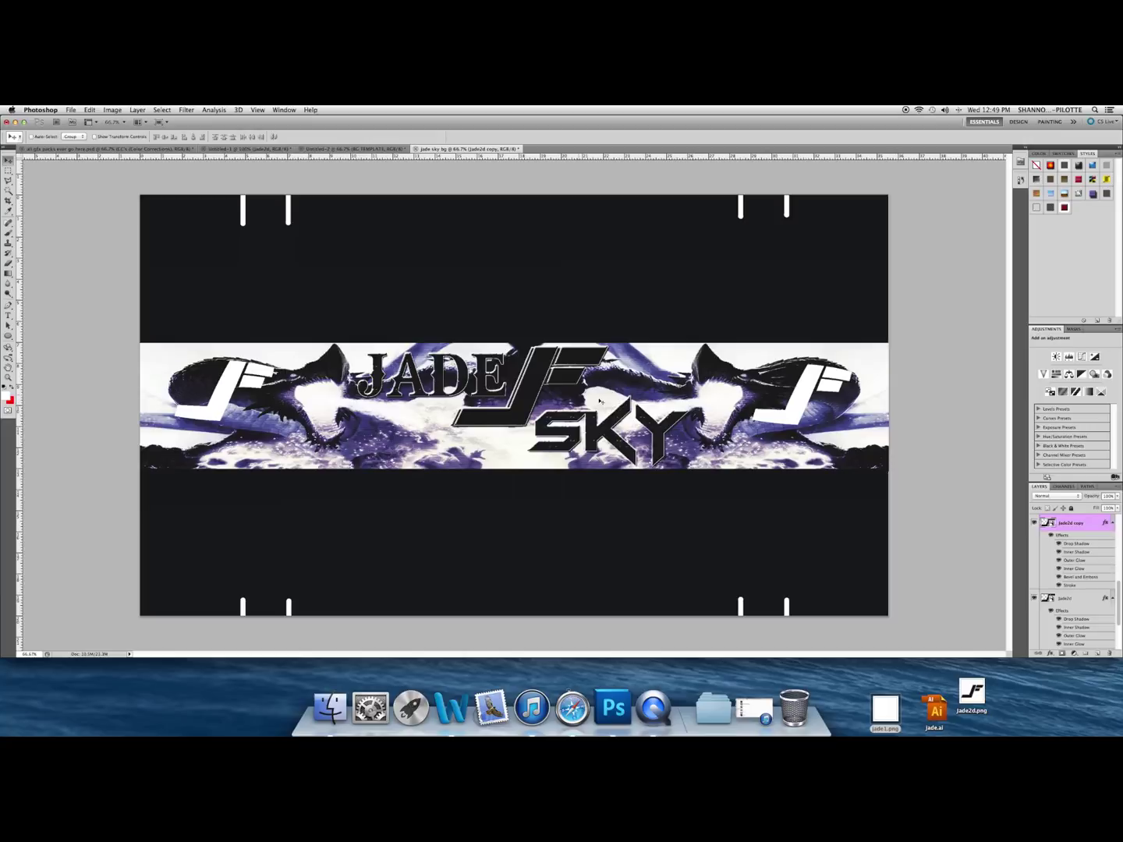
click(70, 110)
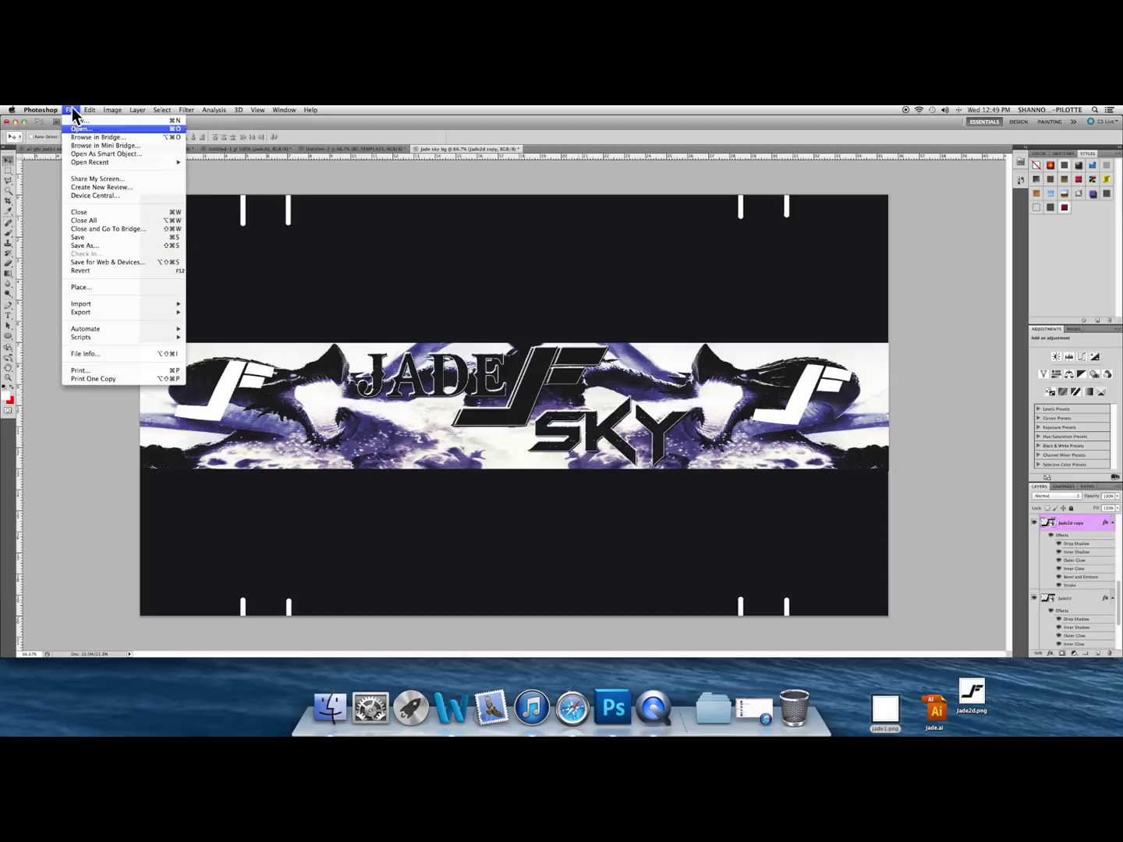
right_click(755, 708)
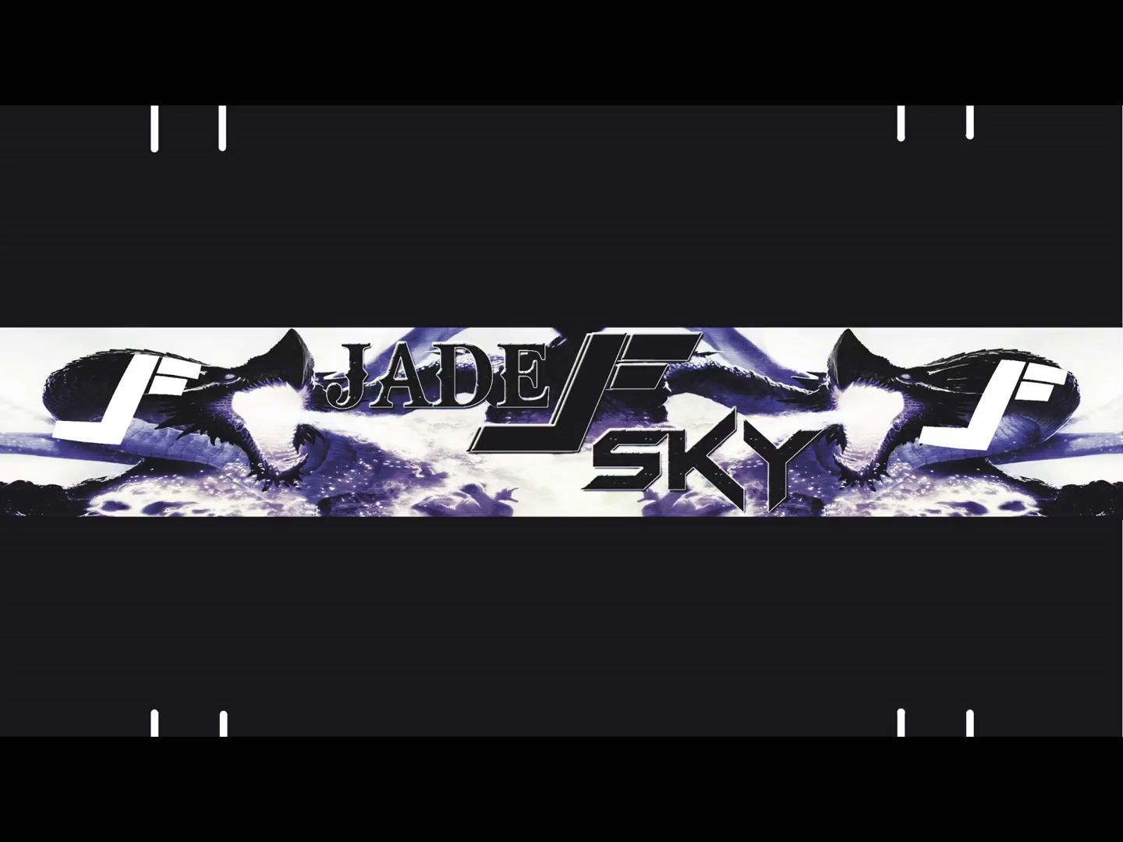